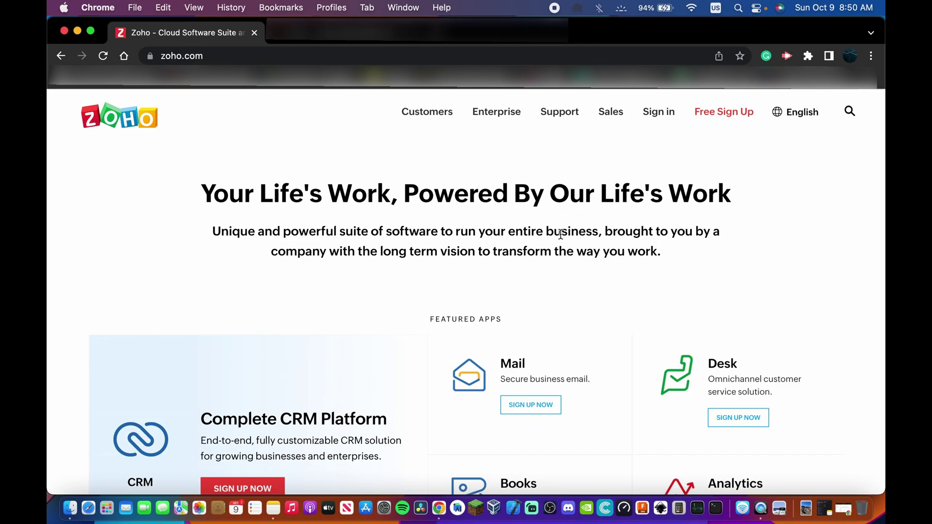
Start a free Zoho sign-up through Google sign-in with the chosen Google account
{"action": "key", "text": "super+2"}
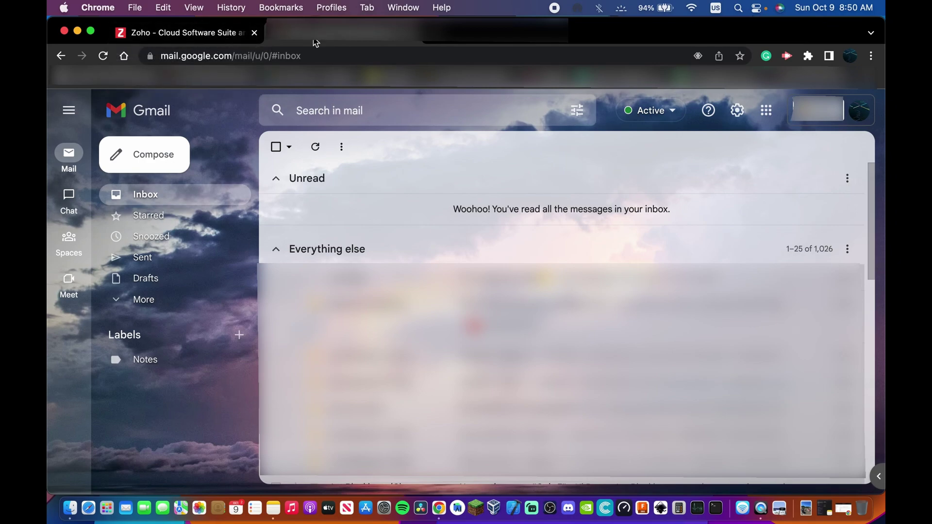
{"action": "left_click", "coordinate": [214, 32]}
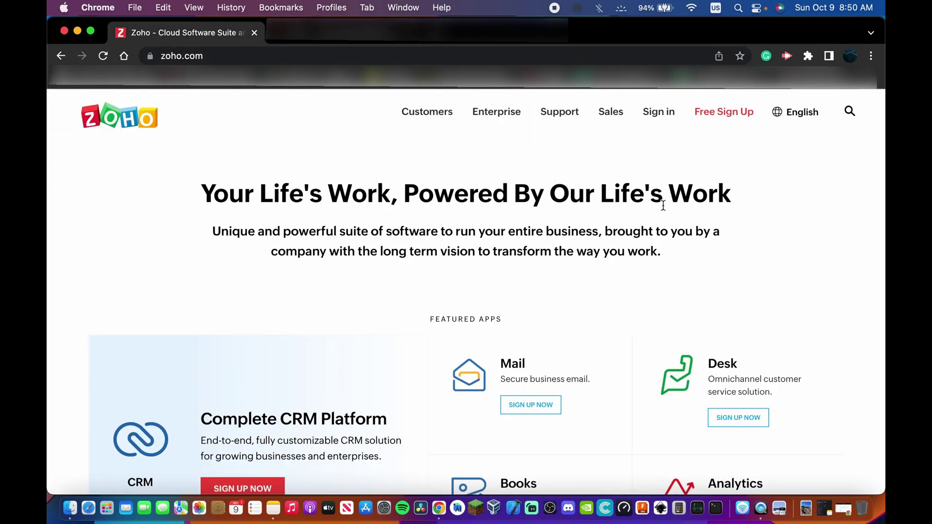
{"action": "left_click", "coordinate": [721, 113]}
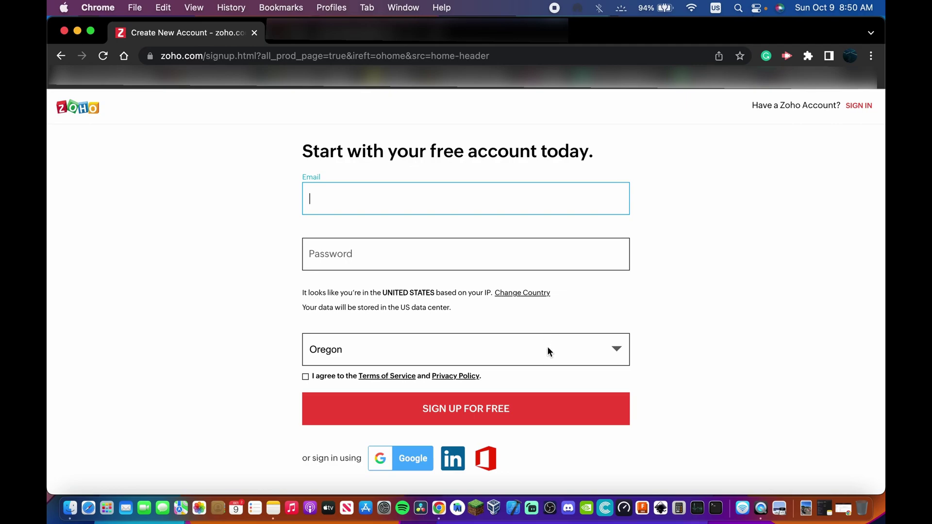
{"action": "scroll", "coordinate": [672, 314], "scroll_direction": "down", "scroll_amount": 3}
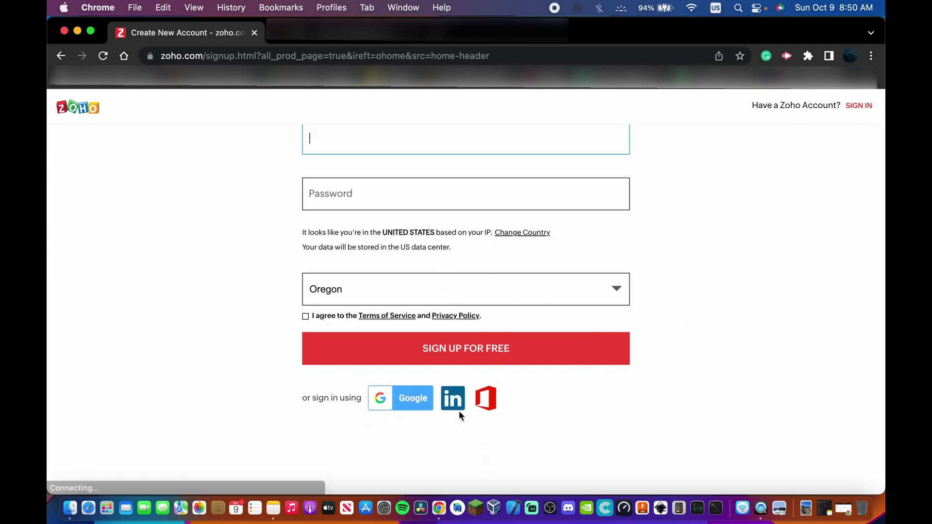
{"action": "left_click", "coordinate": [396, 398]}
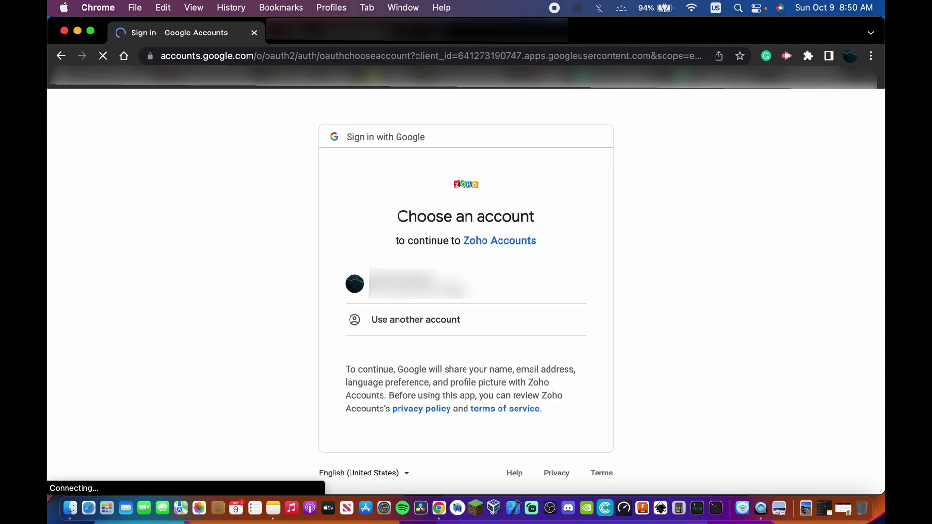
{"action": "left_click", "coordinate": [488, 296]}
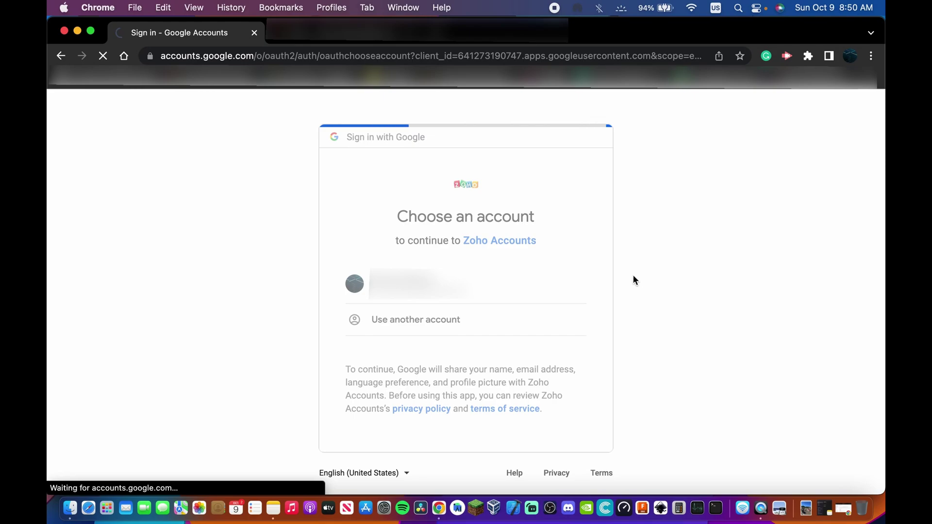
{"action": "scroll", "coordinate": [597, 269], "scroll_direction": "down", "scroll_amount": 3}
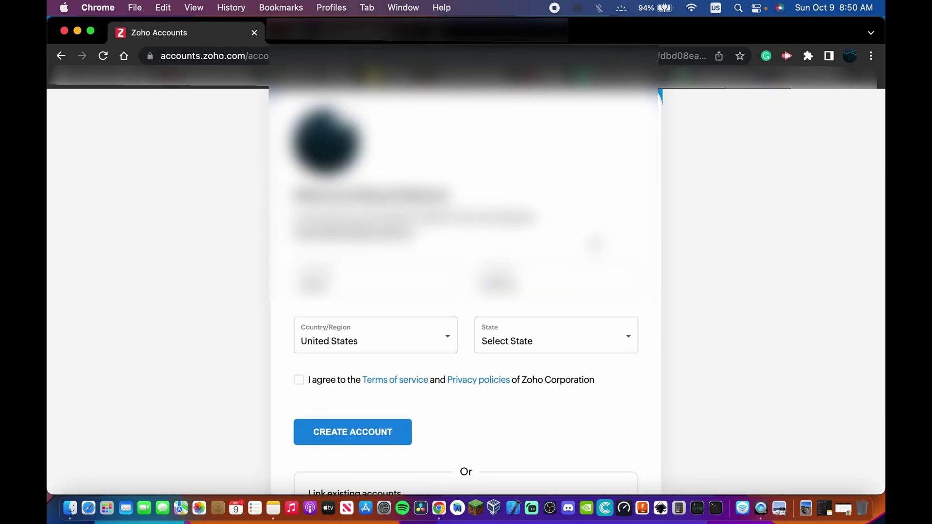
Accept the terms, set State to Oregon, and create the Zoho account
{"action": "scroll", "coordinate": [597, 270], "scroll_direction": "down", "scroll_amount": 2}
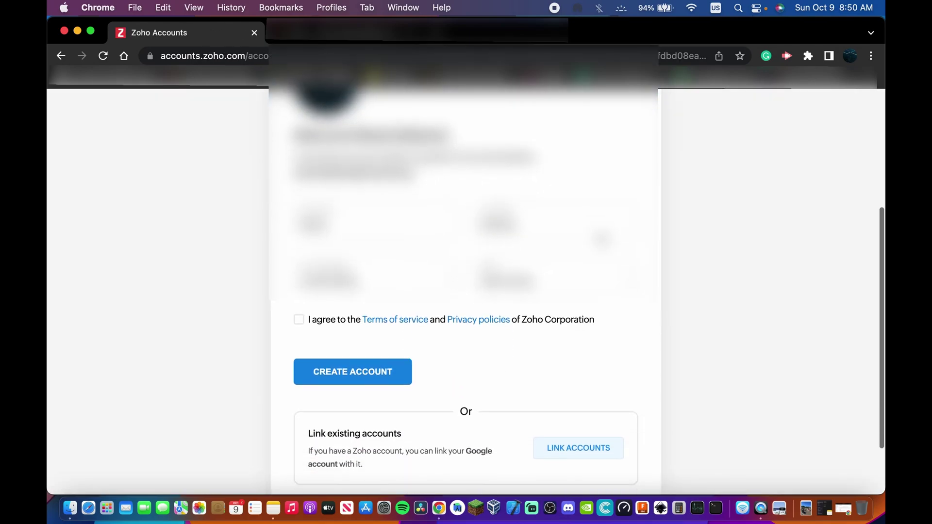
{"action": "scroll", "coordinate": [597, 269], "scroll_direction": "up", "scroll_amount": 2}
{"action": "scroll", "coordinate": [466, 269], "scroll_direction": "down", "scroll_amount": 1}
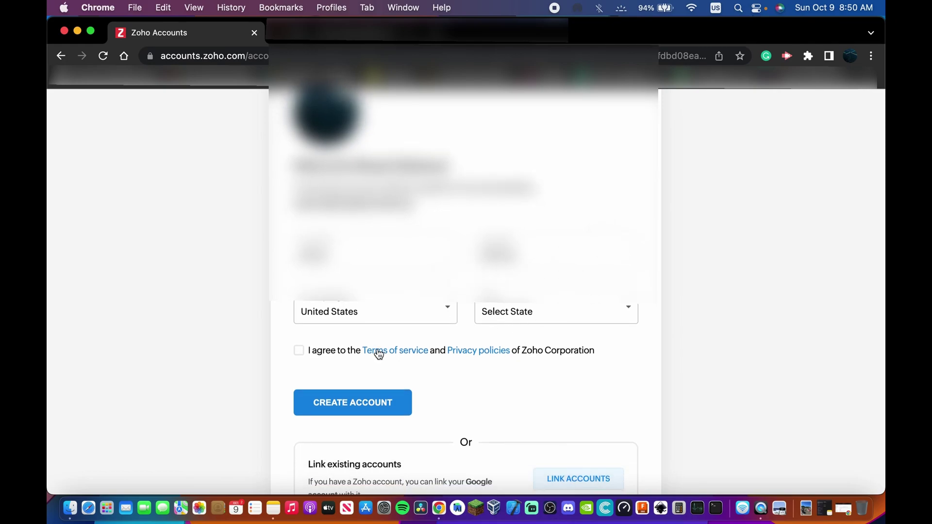
{"action": "left_click", "coordinate": [299, 350]}
{"action": "left_click", "coordinate": [514, 316]}
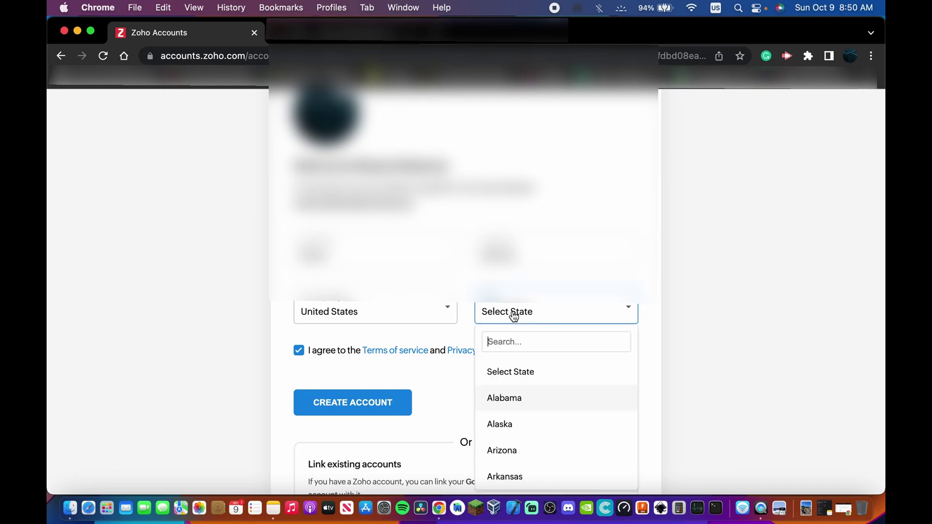
{"action": "type", "text": "oreg"}
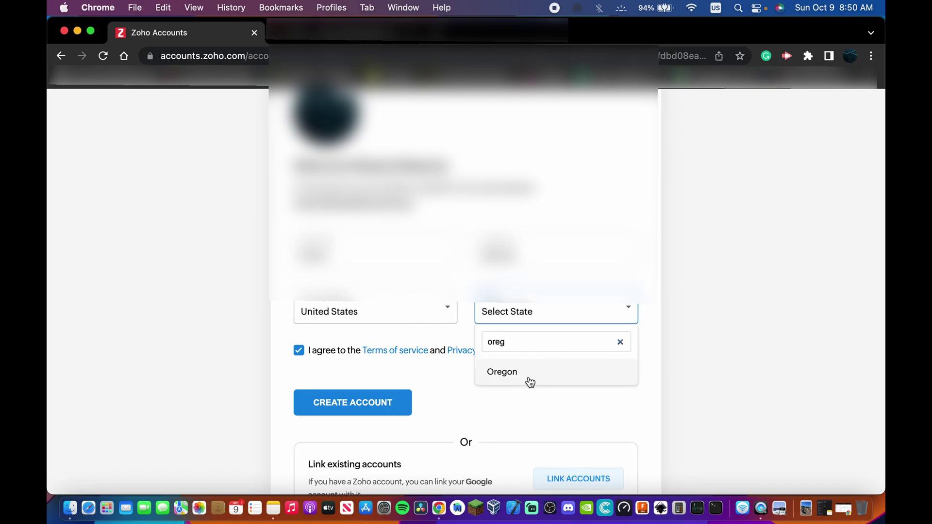
{"action": "left_click", "coordinate": [527, 377]}
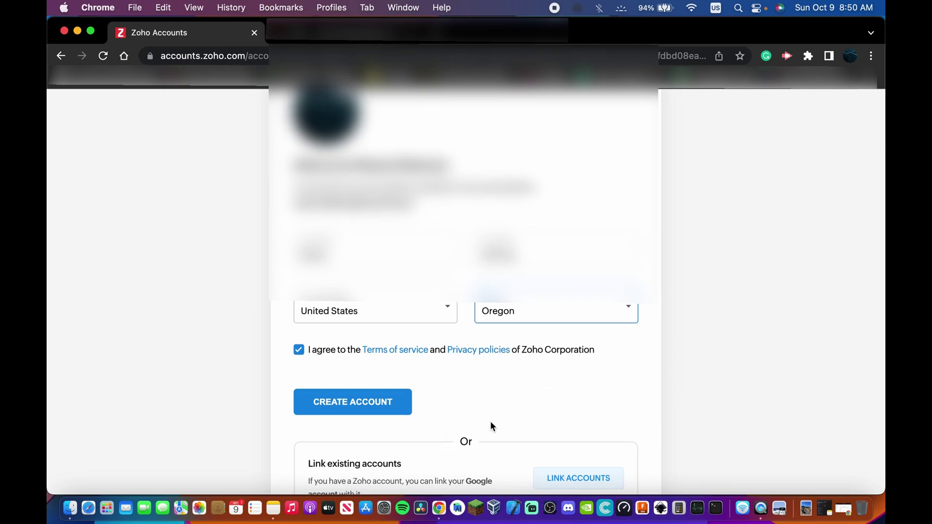
{"action": "scroll", "coordinate": [490, 421], "scroll_direction": "down", "scroll_amount": 2}
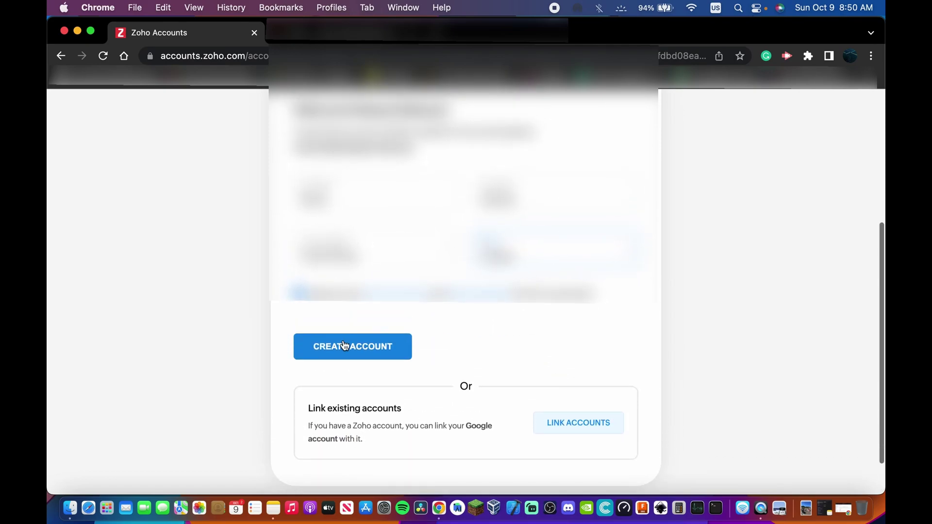
{"action": "left_click", "coordinate": [345, 349]}
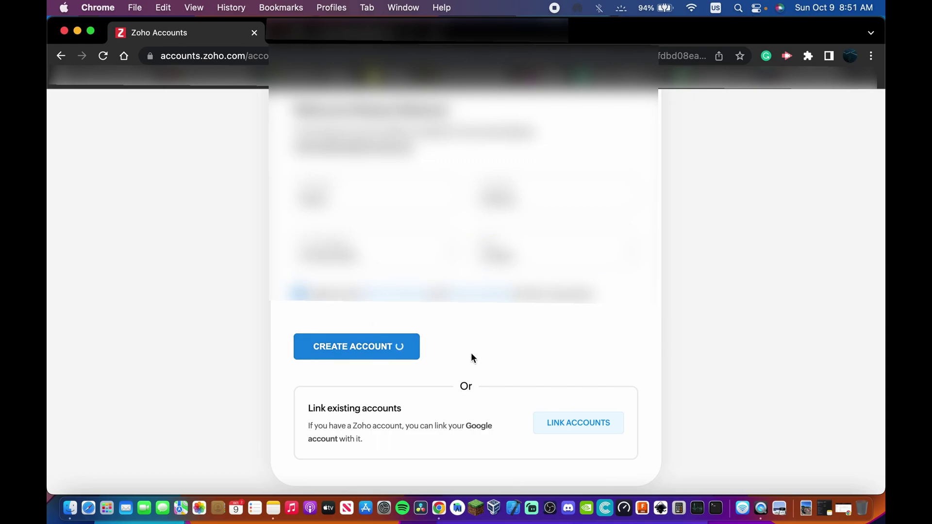
{"action": "scroll", "coordinate": [474, 351], "scroll_direction": "up", "scroll_amount": 1}
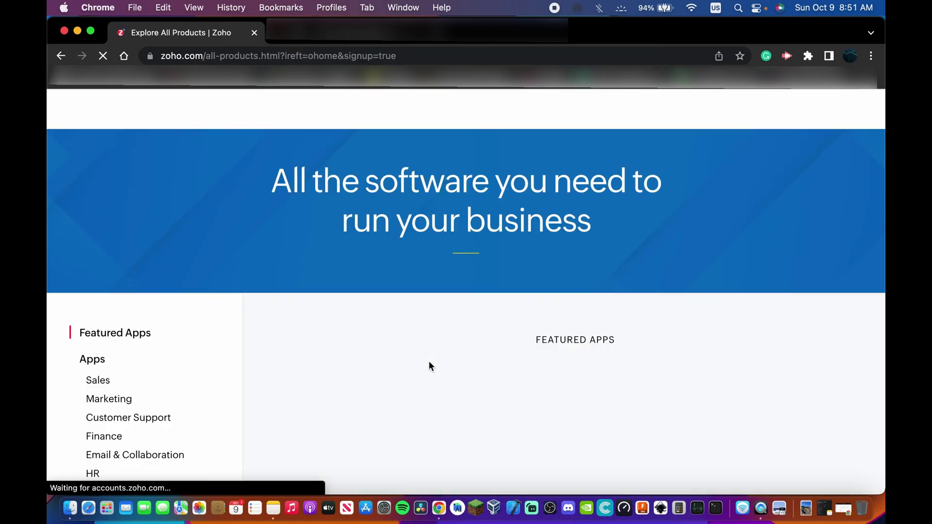
{"action": "scroll", "coordinate": [534, 238], "scroll_direction": "down", "scroll_amount": 2}
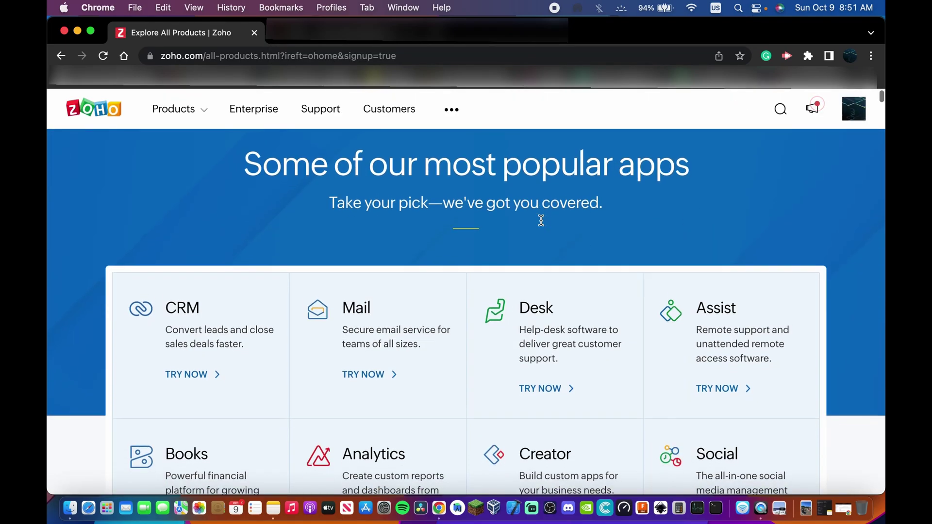
{"action": "scroll", "coordinate": [541, 221], "scroll_direction": "up", "scroll_amount": 2}
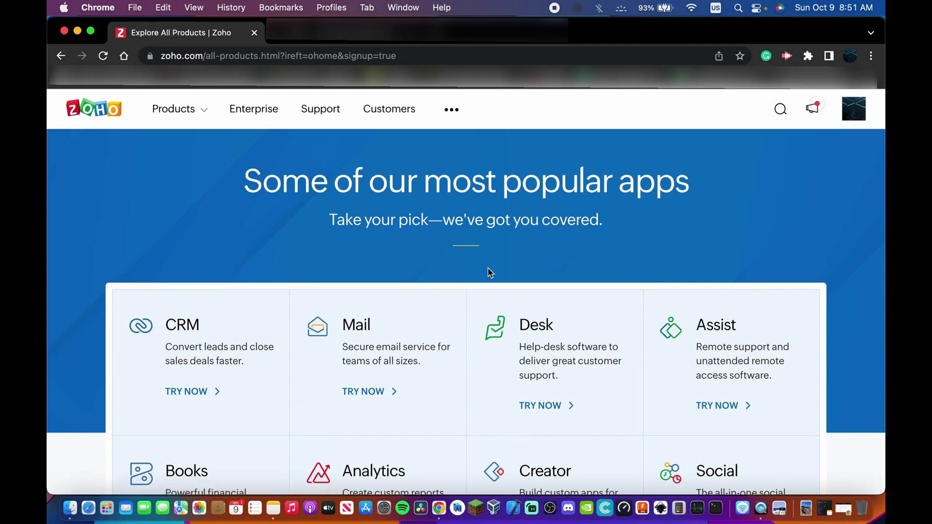
{"action": "scroll", "coordinate": [489, 271], "scroll_direction": "down", "scroll_amount": 2}
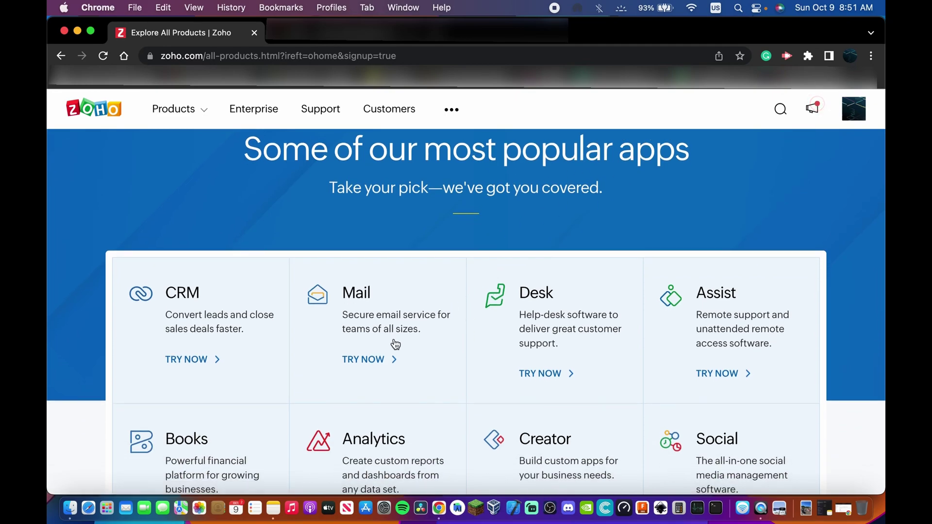
{"action": "left_click", "coordinate": [394, 359]}
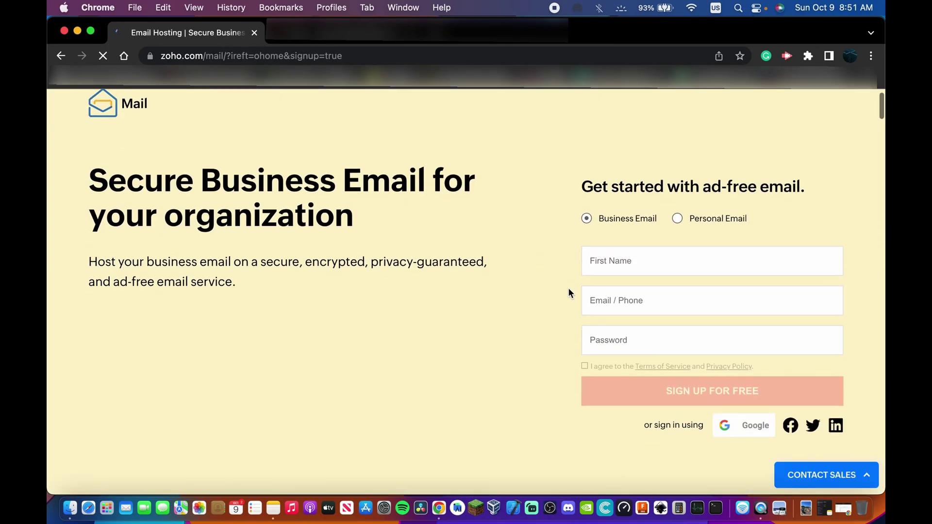
{"action": "scroll", "coordinate": [570, 292], "scroll_direction": "down", "scroll_amount": 10}
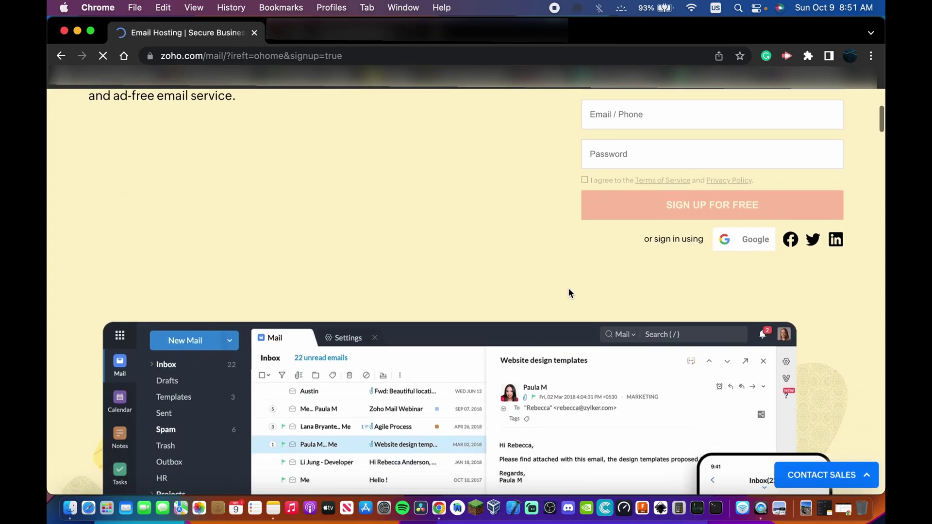
{"action": "scroll", "coordinate": [569, 292], "scroll_direction": "down", "scroll_amount": 10}
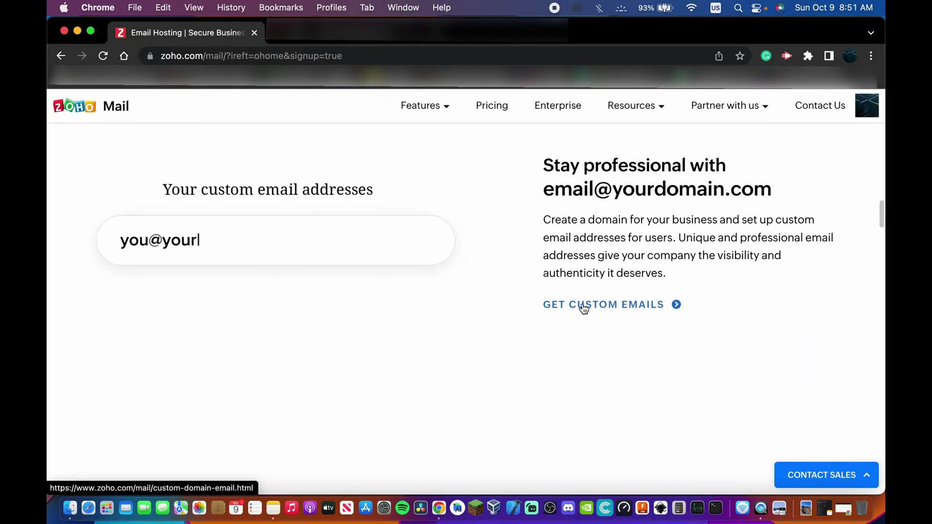
Go to the custom domain emails page and start Zoho Mail access
{"action": "left_click", "coordinate": [639, 309]}
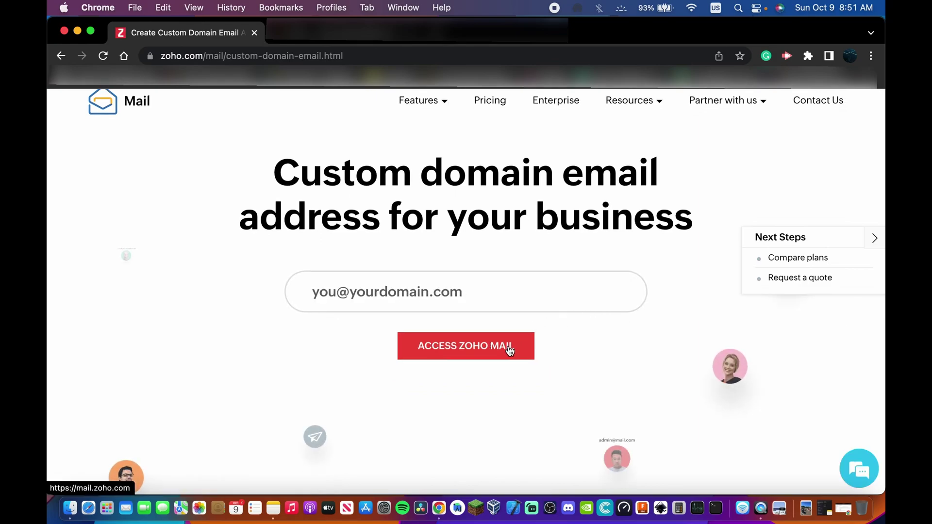
{"action": "left_click", "coordinate": [480, 360]}
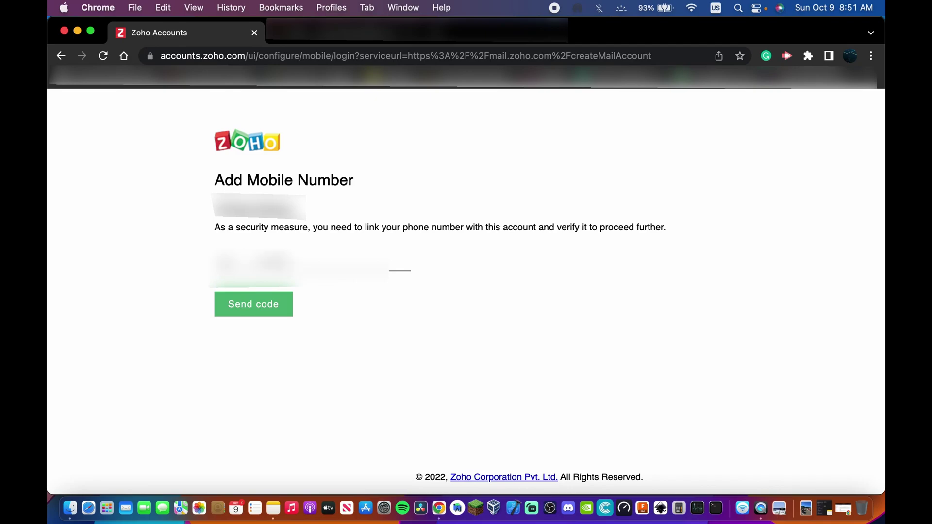
Enter the mobile number, send the verification code, and open Messages to read it
{"action": "type", "text": "12"}
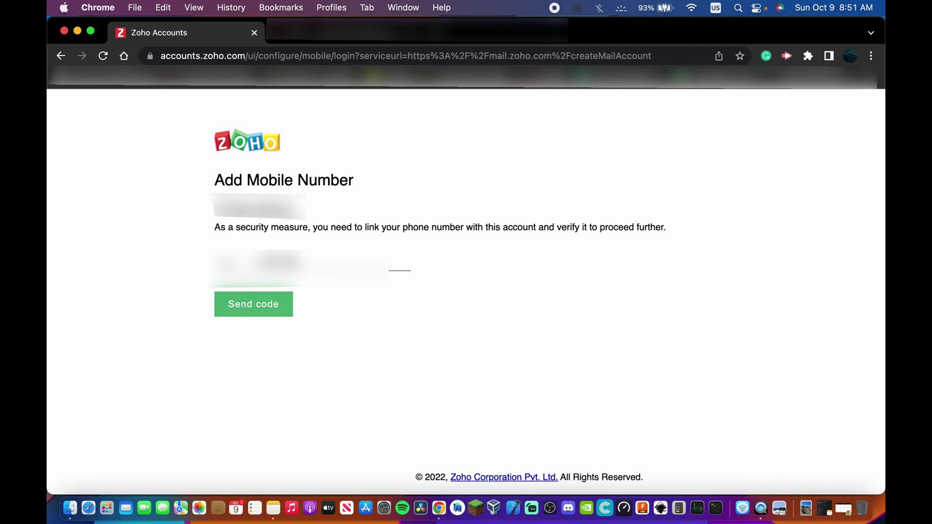
{"action": "key", "text": "BackSpace"}
{"action": "key", "text": "BackSpace"}
{"action": "type", "text": "45678"}
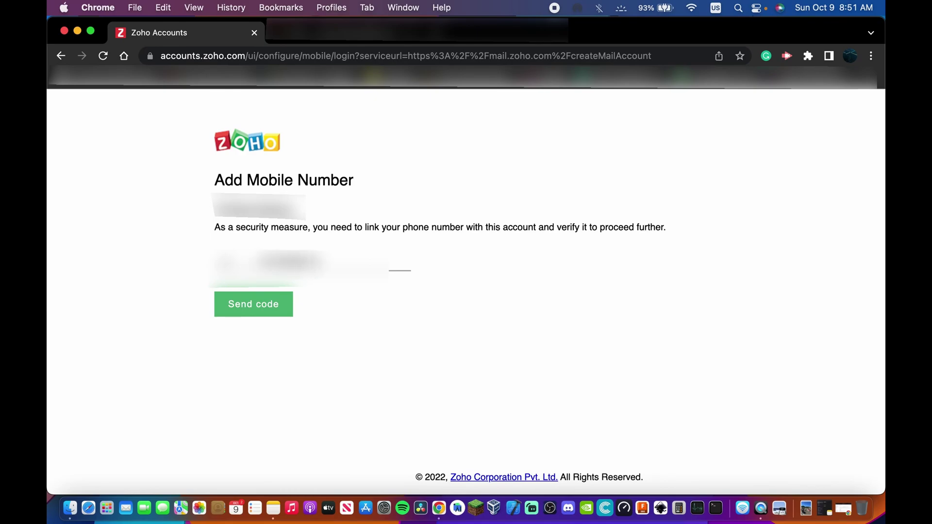
{"action": "left_click", "coordinate": [265, 301]}
{"action": "left_click", "coordinate": [316, 318]}
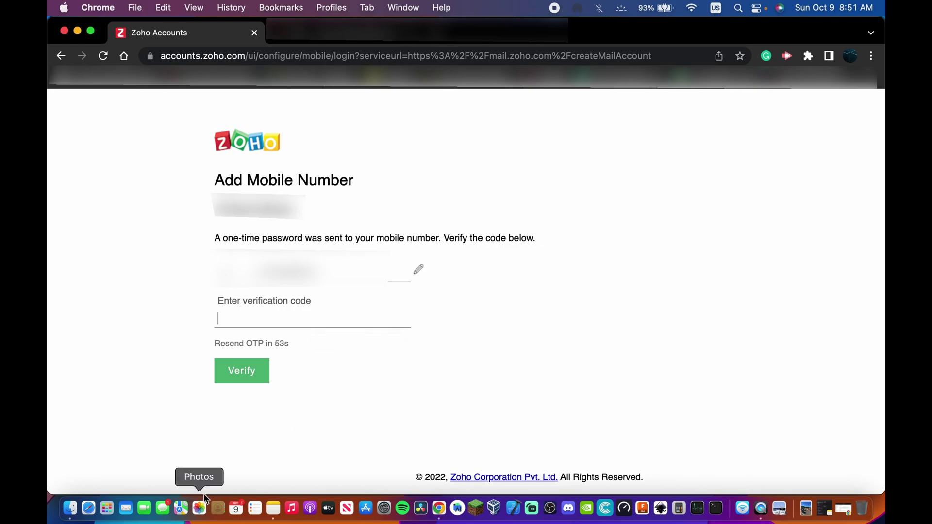
{"action": "left_click", "coordinate": [163, 508]}
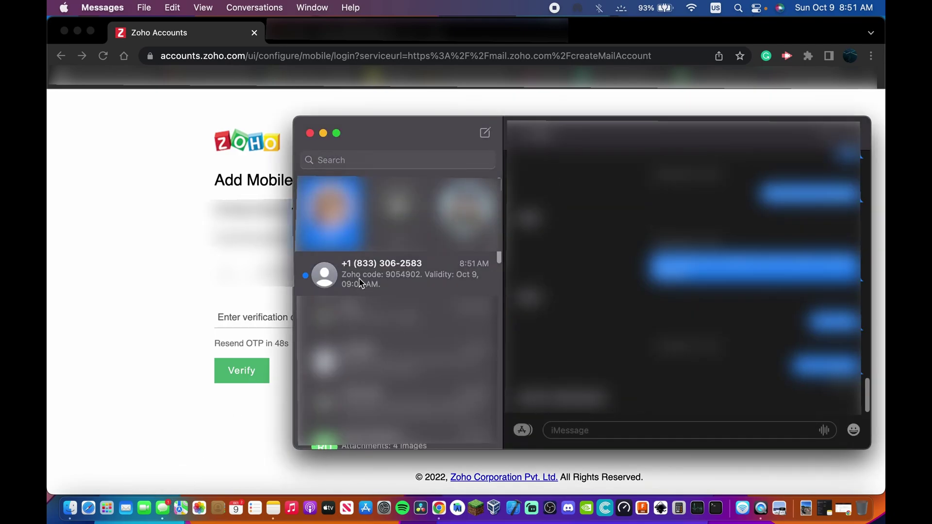
Copy the texted Zoho code into the verification field and verify the phone number
{"action": "left_click", "coordinate": [362, 283]}
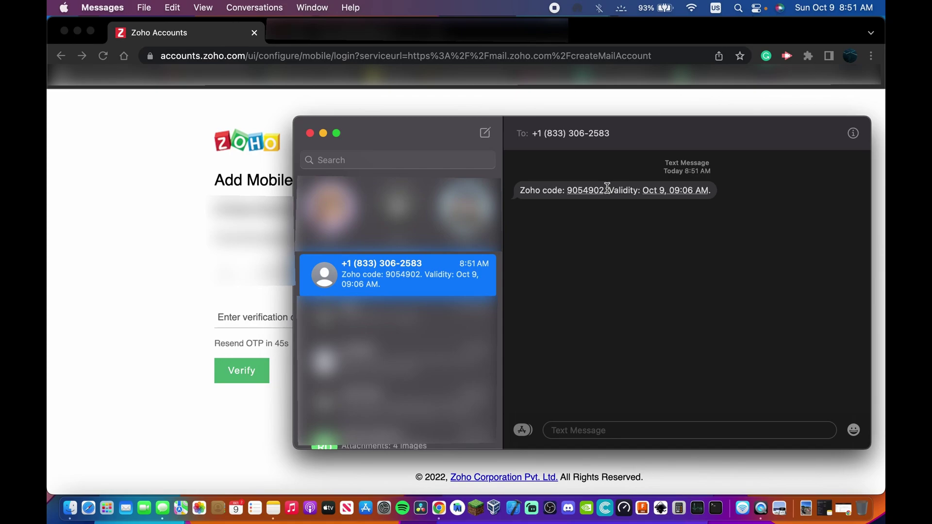
{"action": "double_click", "coordinate": [604, 192]}
{"action": "key", "text": "super+c"}
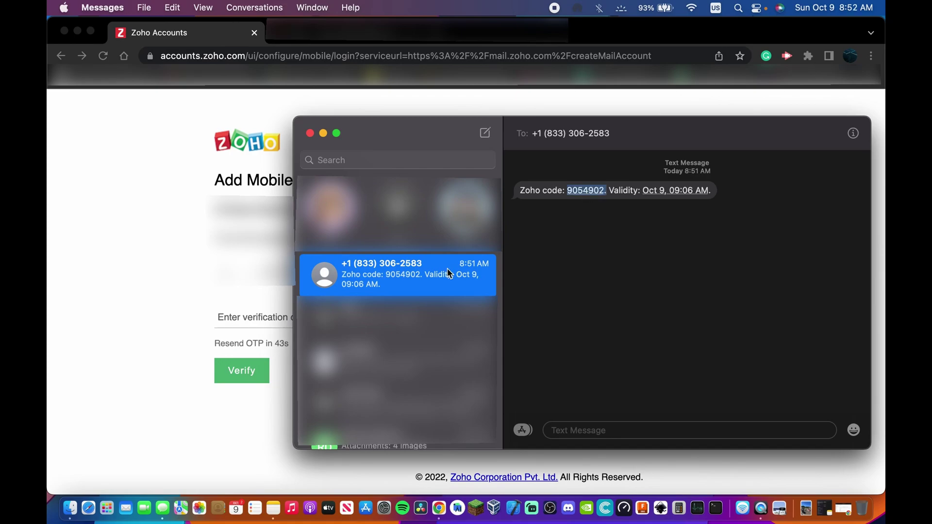
{"action": "left_click", "coordinate": [274, 313]}
{"action": "key", "text": "super+v"}
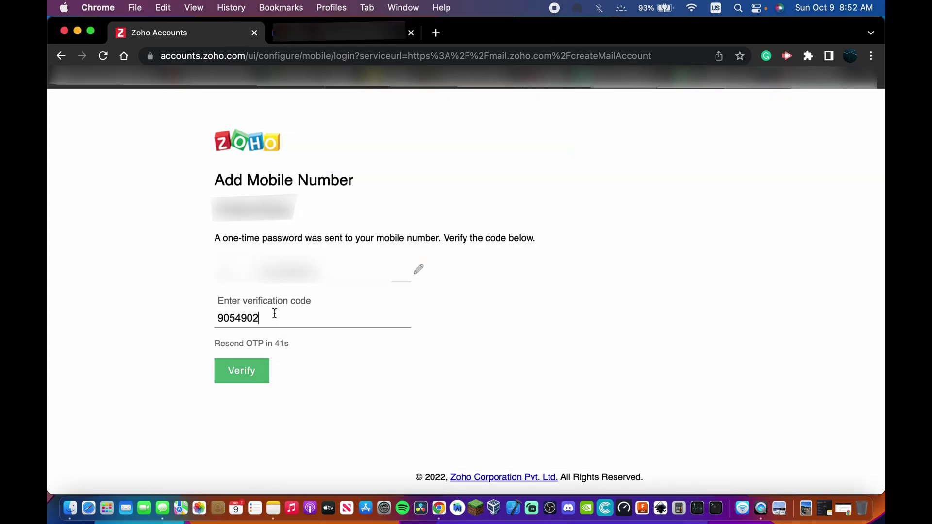
{"action": "left_click", "coordinate": [245, 371]}
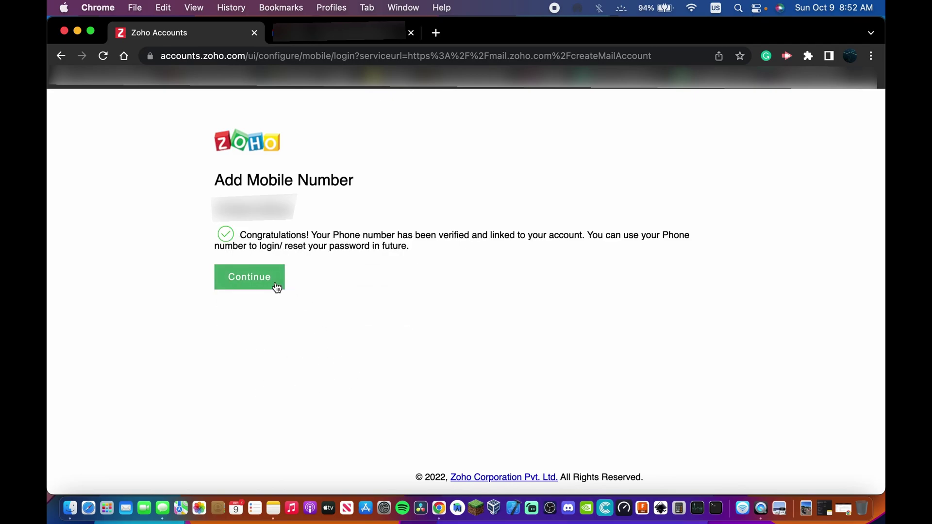
Choose 'Create domain based email account in Zoho' and proceed to the plan choices
{"action": "left_click", "coordinate": [275, 284]}
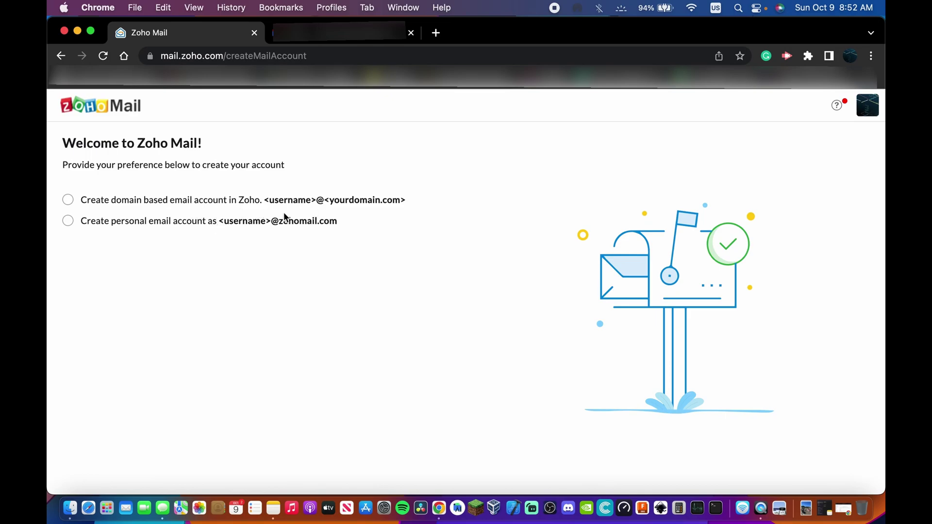
{"action": "left_click", "coordinate": [294, 200]}
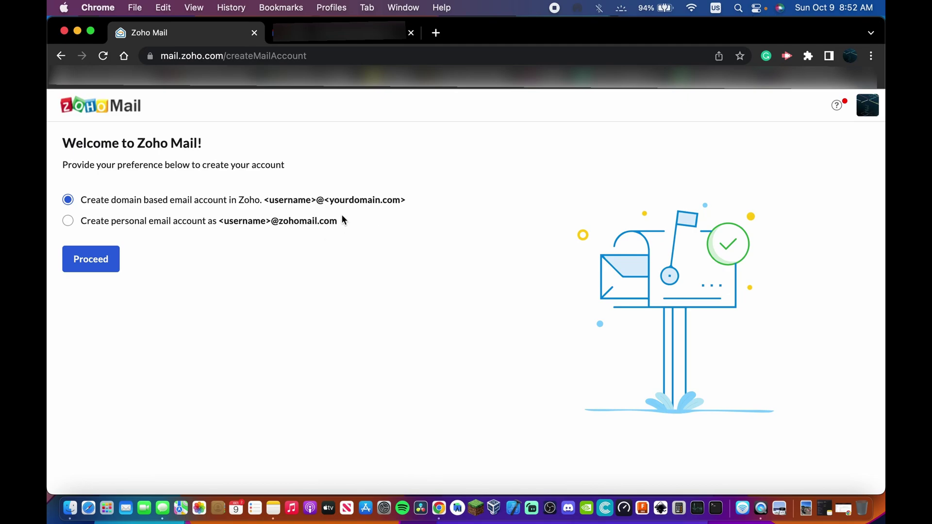
{"action": "left_click", "coordinate": [88, 269]}
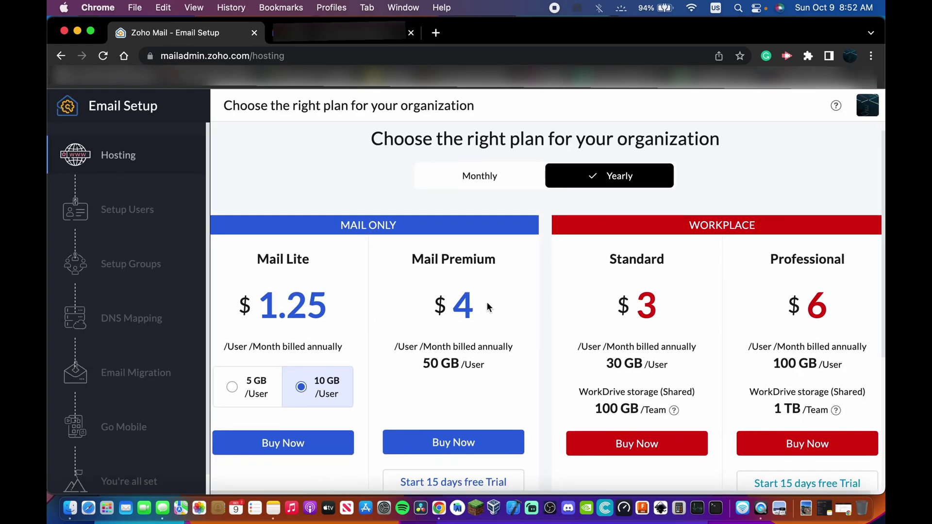
Pick Zoho Mail's Free Plan with Try Now to reach Domain Addition
{"action": "scroll", "coordinate": [488, 305], "scroll_direction": "down", "scroll_amount": 2}
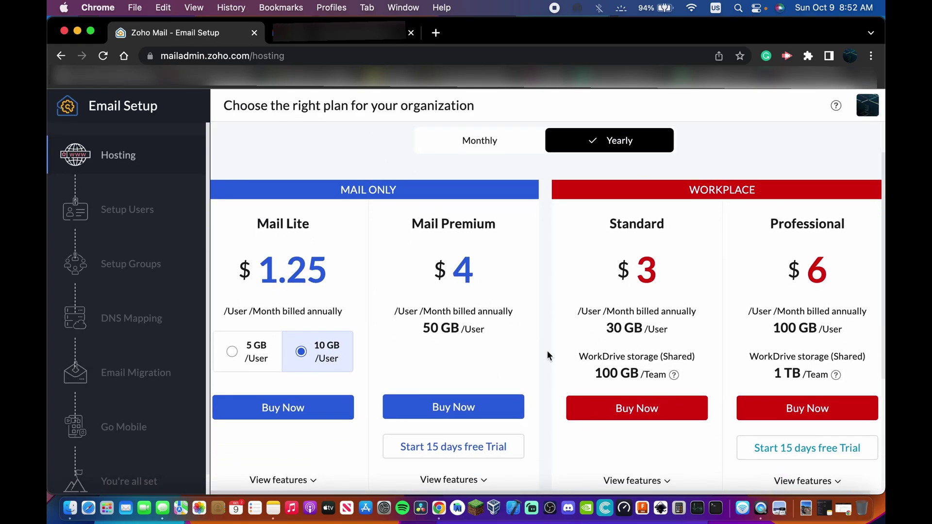
{"action": "scroll", "coordinate": [534, 322], "scroll_direction": "down", "scroll_amount": 1}
{"action": "scroll", "coordinate": [510, 280], "scroll_direction": "down", "scroll_amount": 5}
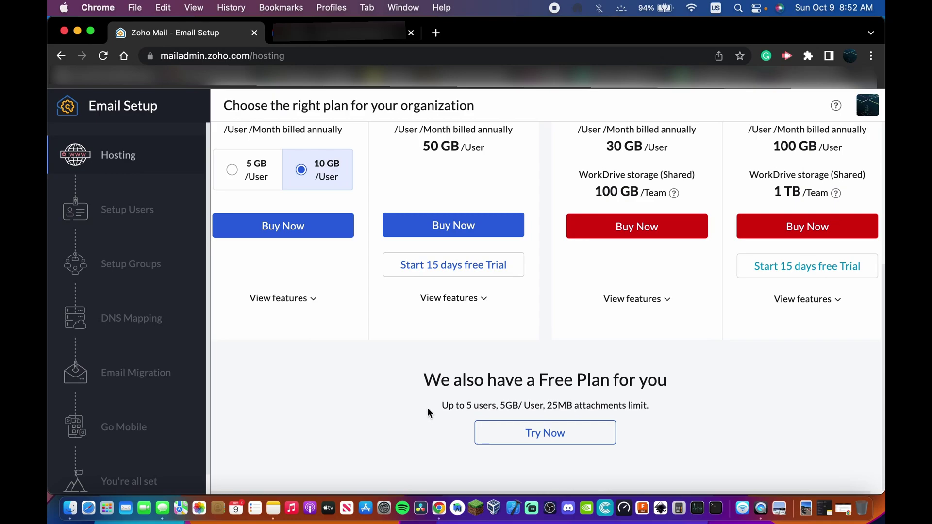
{"action": "left_click_drag", "start_coordinate": [427, 408], "coordinate": [601, 412]}
{"action": "left_click", "coordinate": [699, 414]}
{"action": "left_click", "coordinate": [539, 434]}
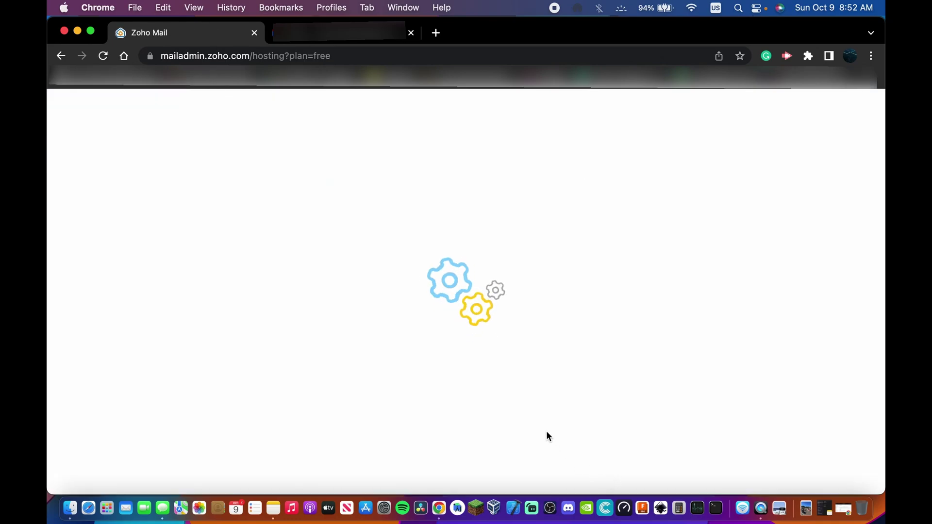
{"action": "scroll", "coordinate": [551, 389], "scroll_direction": "down", "scroll_amount": 2}
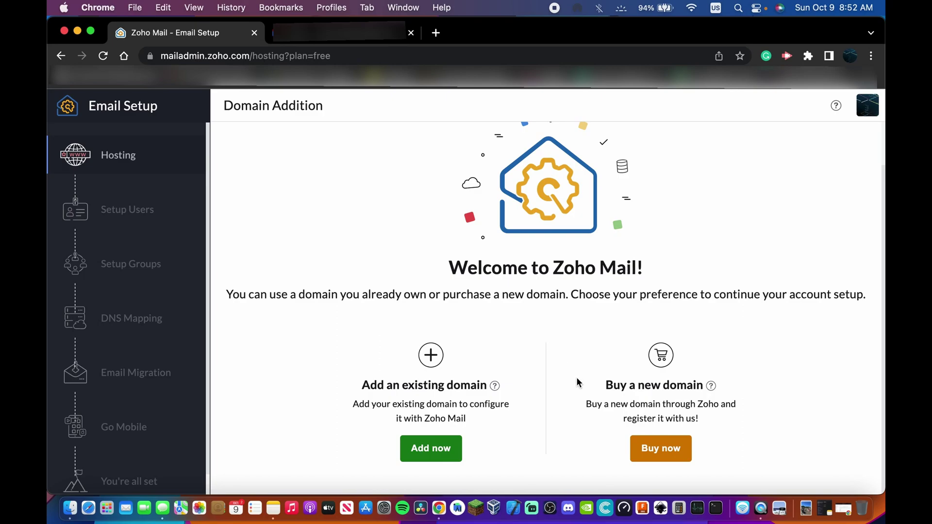
{"action": "left_click_drag", "start_coordinate": [360, 386], "coordinate": [493, 390]}
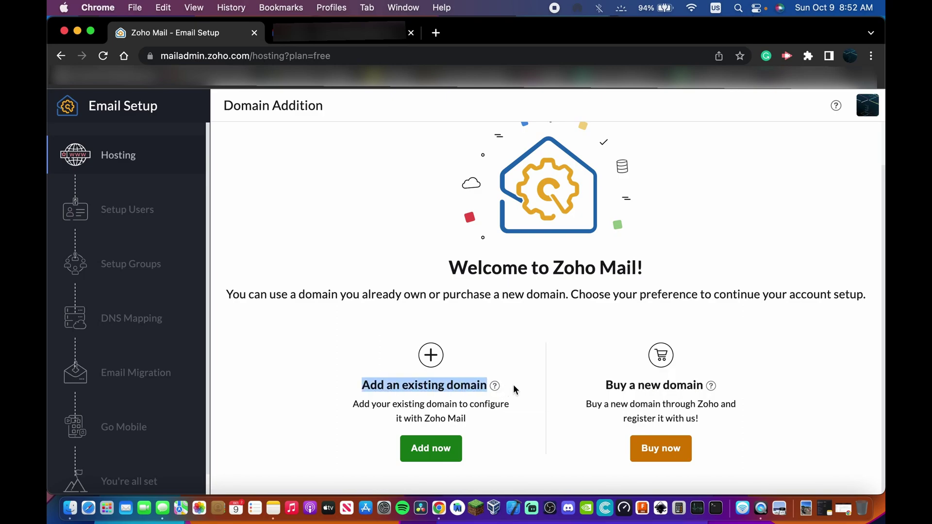
{"action": "left_click", "coordinate": [540, 391]}
{"action": "left_click_drag", "start_coordinate": [606, 390], "coordinate": [696, 390]}
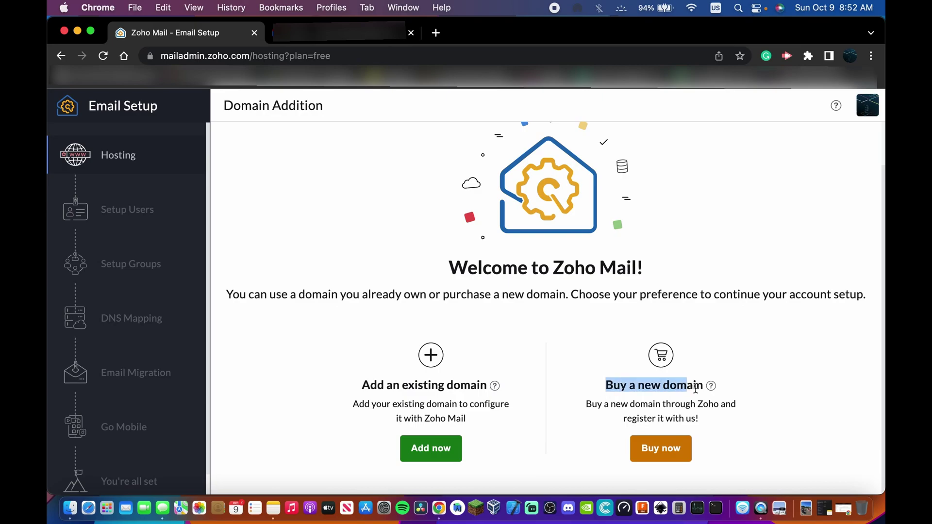
{"action": "left_click", "coordinate": [807, 396]}
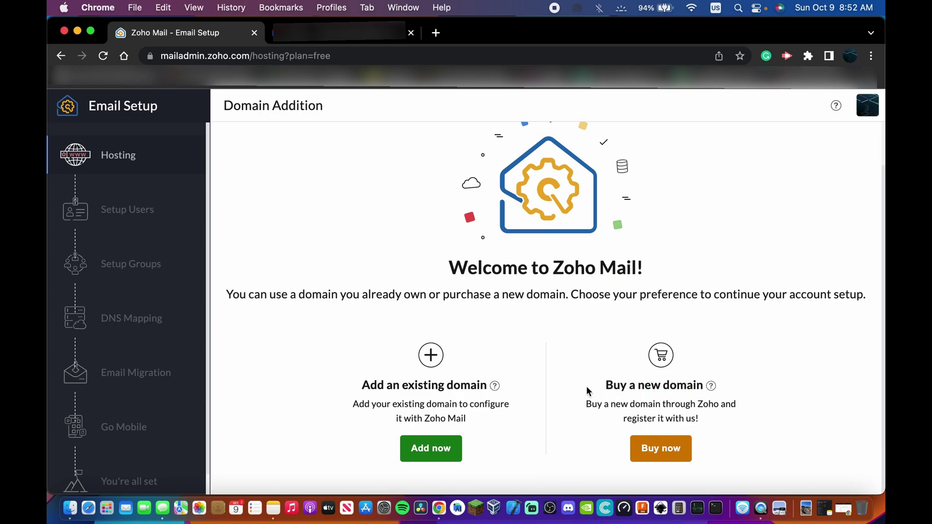
{"action": "left_click_drag", "start_coordinate": [606, 387], "coordinate": [663, 385]}
{"action": "left_click", "coordinate": [752, 396]}
Open the Add domain form and copy highvelocityrobotics.org from the Google Domains window
{"action": "left_click", "coordinate": [459, 454]}
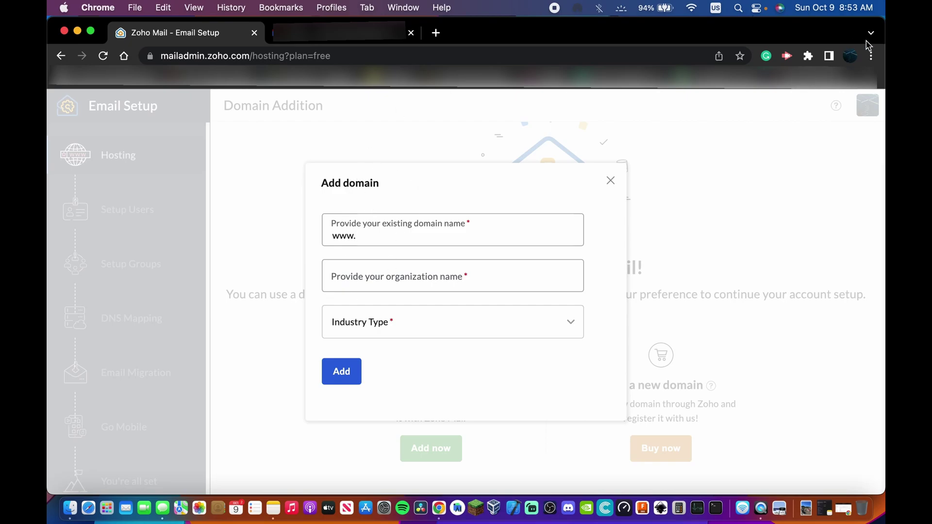
{"action": "left_click", "coordinate": [850, 56]}
{"action": "left_click", "coordinate": [738, 299]}
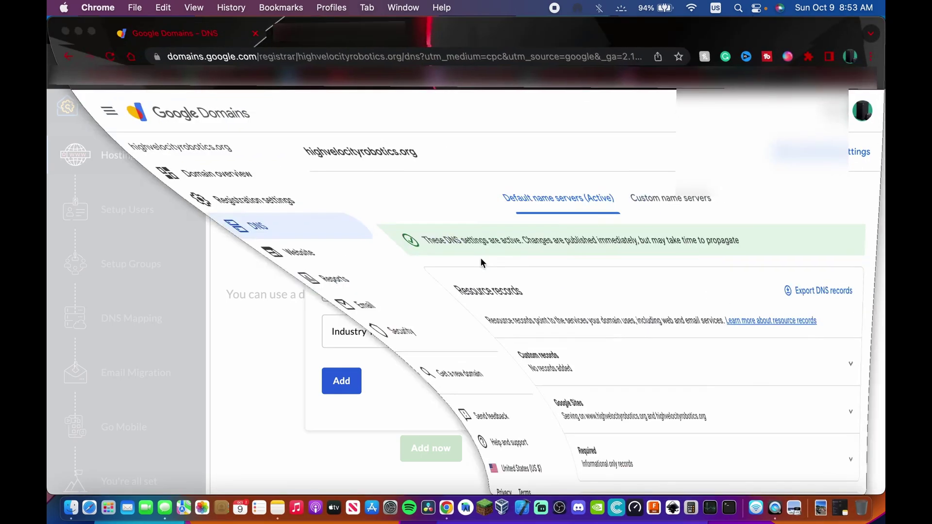
{"action": "left_click_drag", "start_coordinate": [370, 150], "coordinate": [281, 157]}
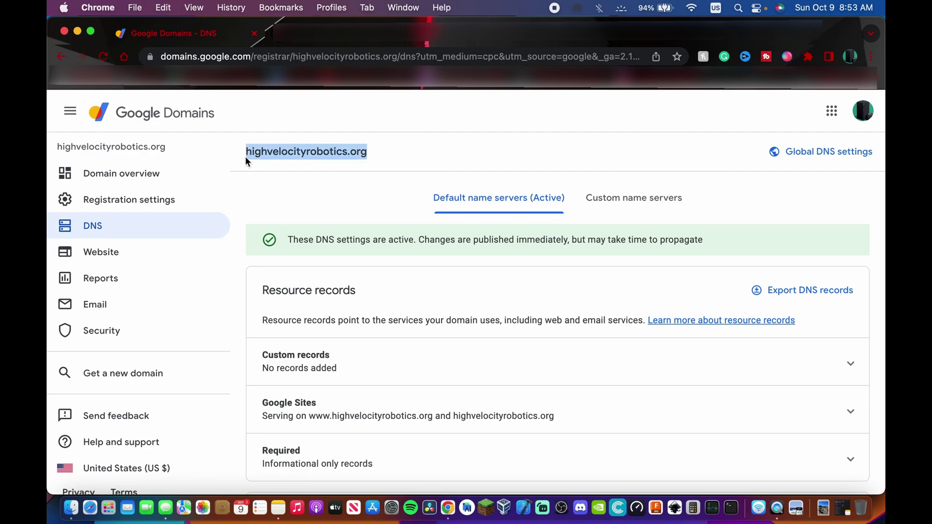
{"action": "left_click", "coordinate": [851, 56]}
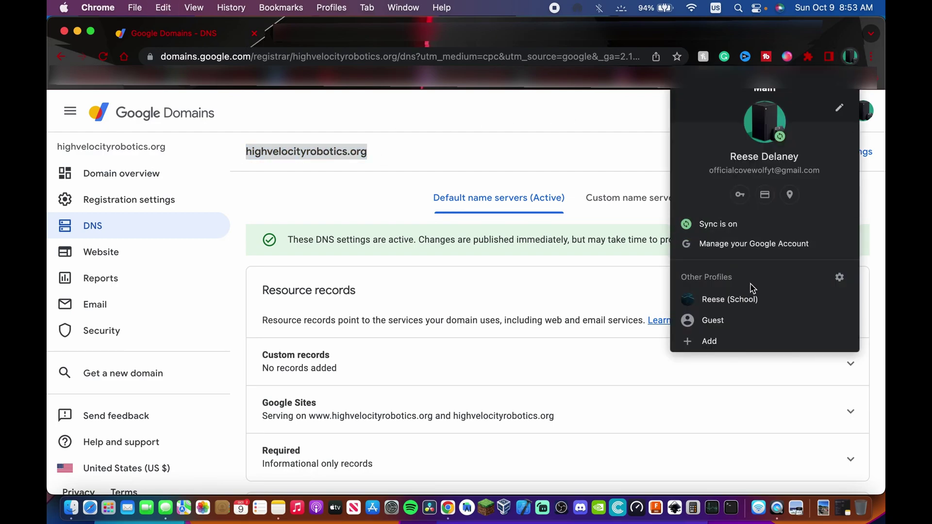
{"action": "left_click", "coordinate": [738, 299]}
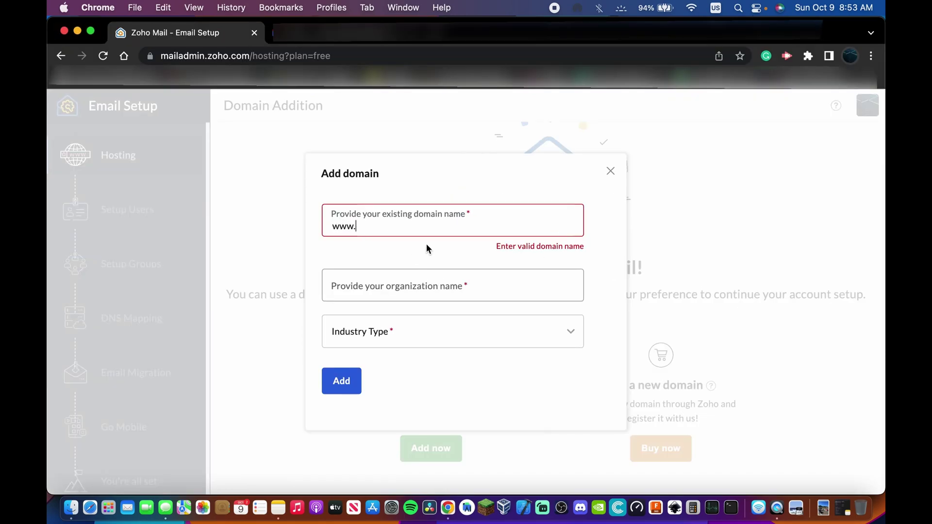
{"action": "type", "text": "highvelocityrobotics.org"}
{"action": "left_click", "coordinate": [422, 289]}
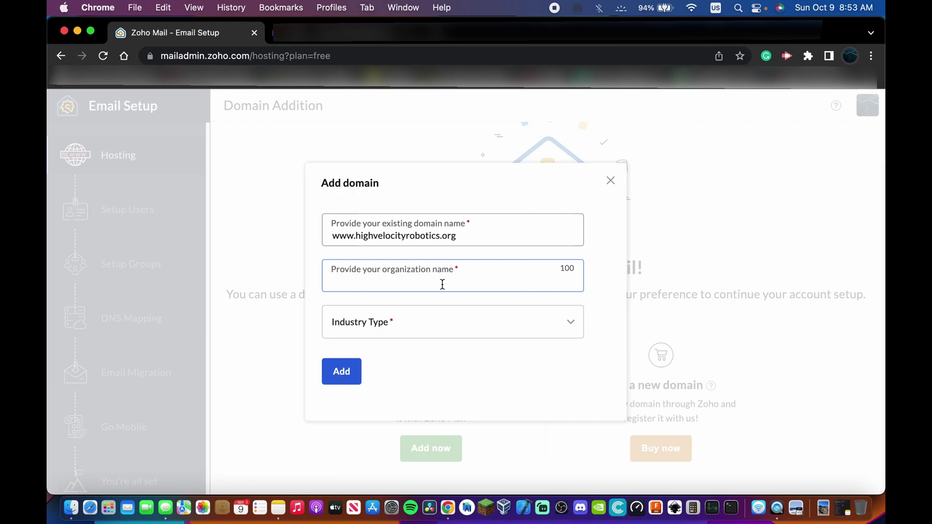
{"action": "type", "text": "High Velocity Robotics"}
Browse and search the Industry Type list, then close it without choosing
{"action": "left_click", "coordinate": [401, 339]}
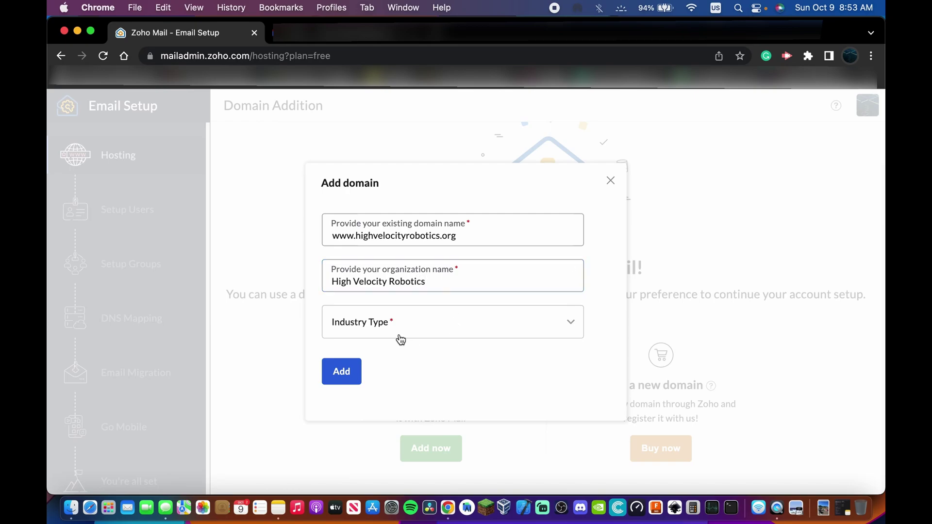
{"action": "left_click", "coordinate": [401, 335]}
{"action": "scroll", "coordinate": [407, 365], "scroll_direction": "down", "scroll_amount": 5}
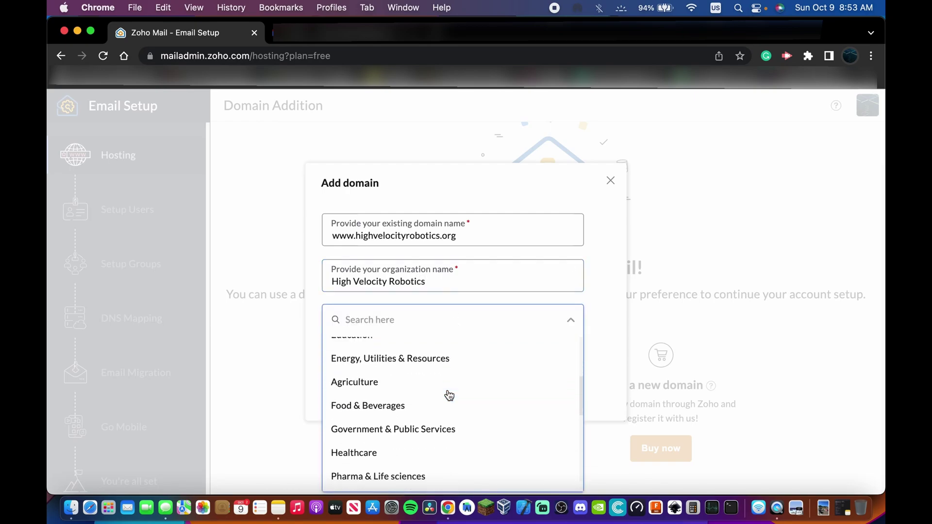
{"action": "scroll", "coordinate": [449, 396], "scroll_direction": "down", "scroll_amount": 10}
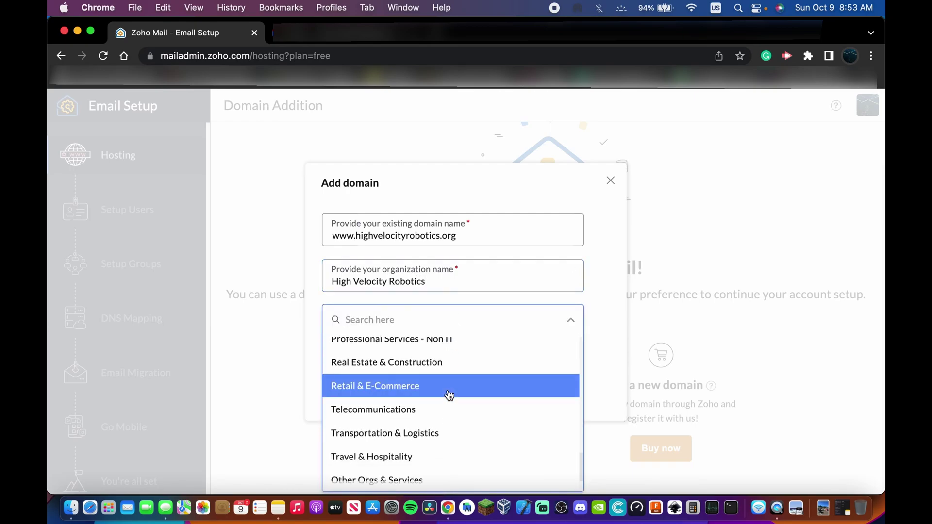
{"action": "scroll", "coordinate": [432, 443], "scroll_direction": "up", "scroll_amount": 15}
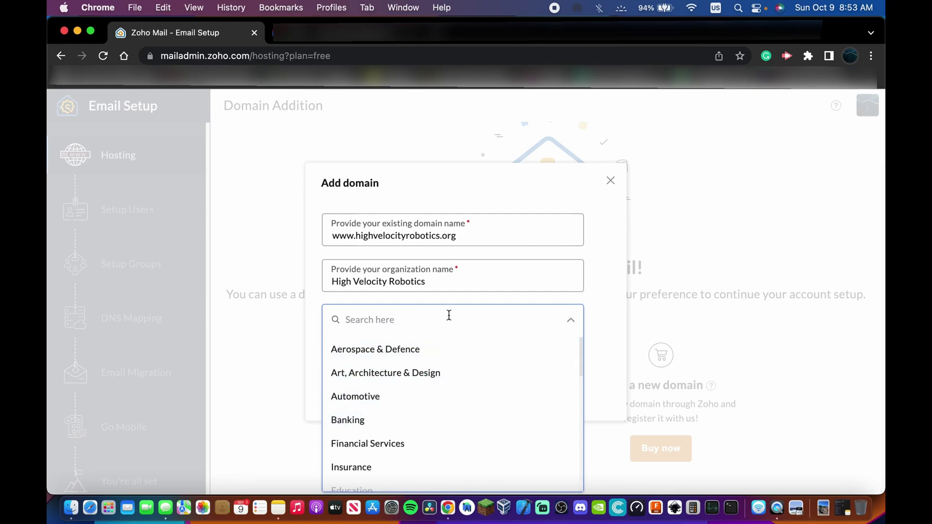
{"action": "type", "text": "tech"}
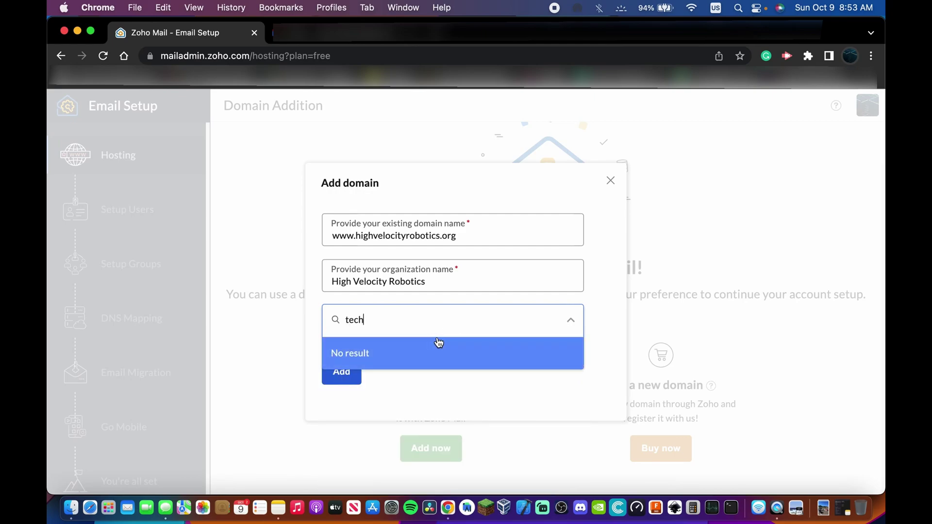
{"action": "key", "text": "BackSpace"}
{"action": "key", "text": "BackSpace"}
{"action": "key", "text": "BackSpace"}
{"action": "type", "text": "="}
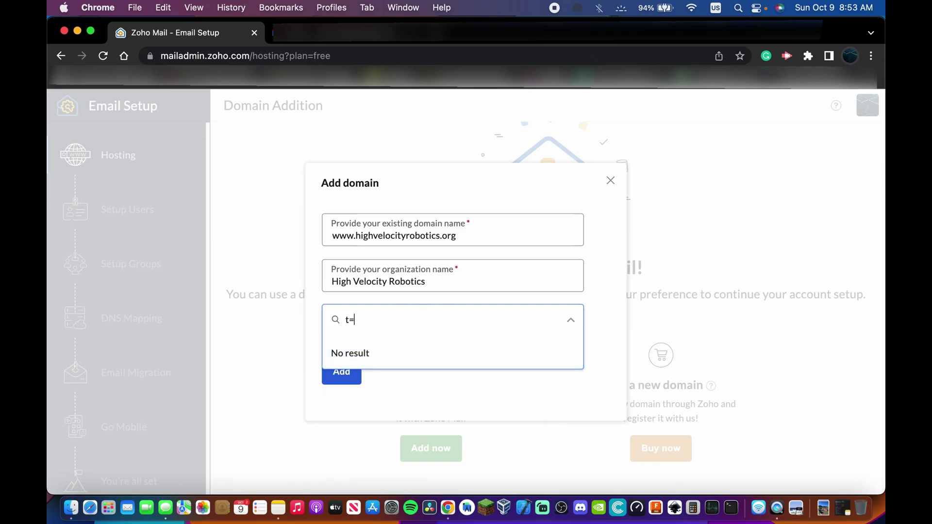
{"action": "key", "text": "BackSpace"}
{"action": "key", "text": "BackSpace"}
{"action": "left_click", "coordinate": [602, 303]}
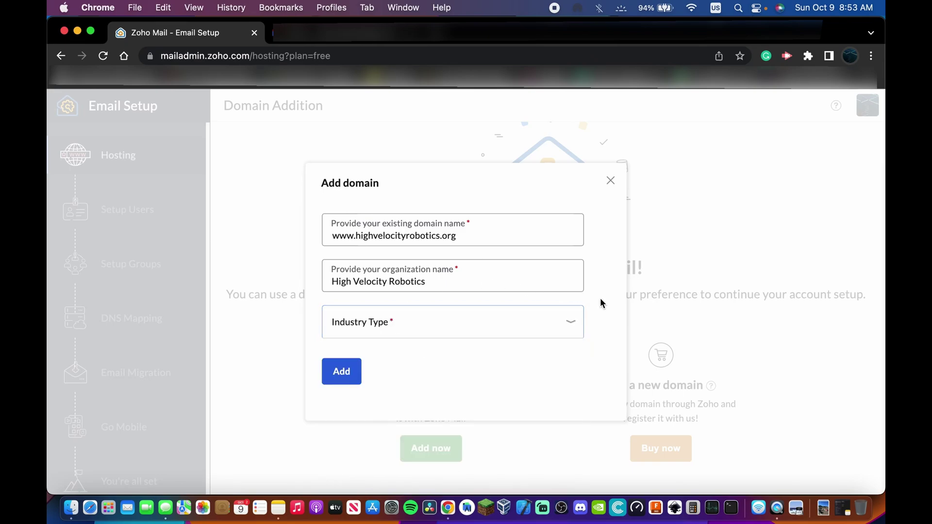
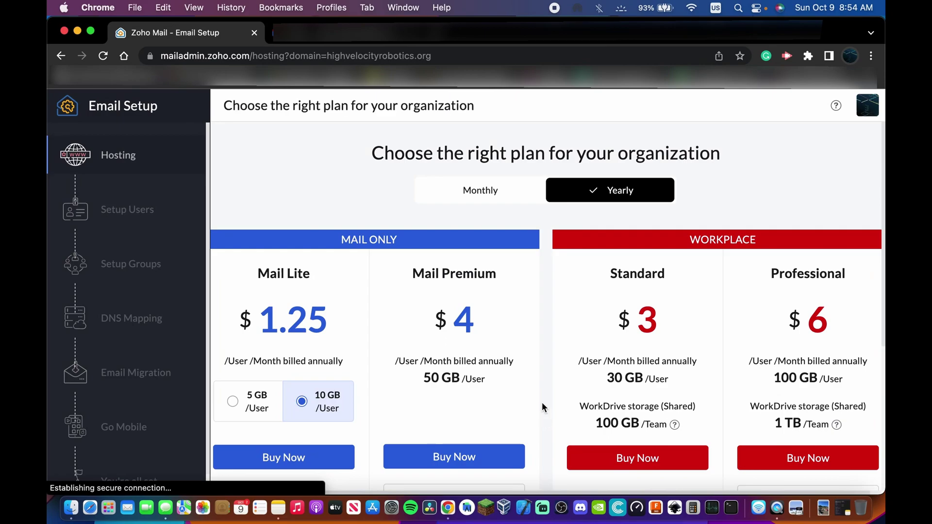
Start Zoho Mail setup on the Free Plan and narrow the setup window
{"action": "scroll", "coordinate": [511, 340], "scroll_direction": "down", "scroll_amount": 5}
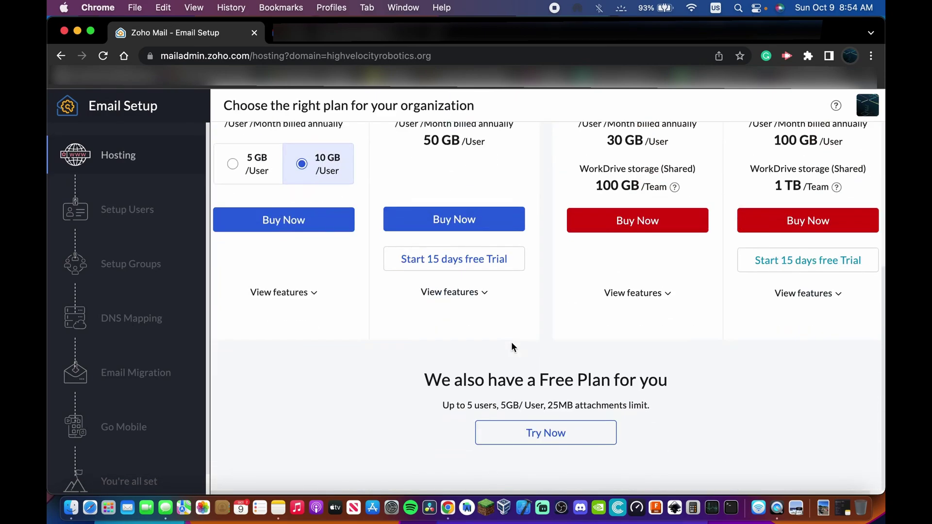
{"action": "left_click", "coordinate": [539, 434]}
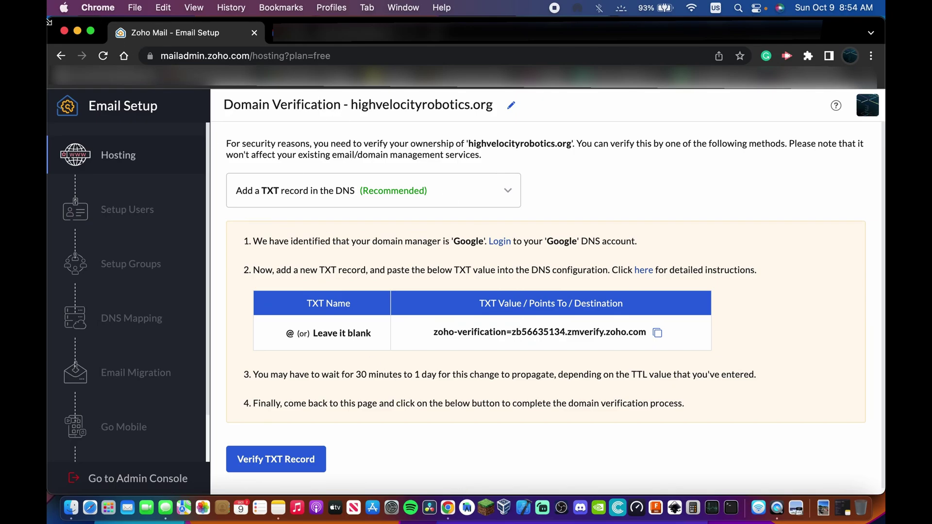
{"action": "left_click_drag", "start_coordinate": [49, 22], "coordinate": [107, 22]}
Tile Zoho to the right half and bring up highvelocityrobotics.org's DNS page in Google Domains
{"action": "key", "text": "ctrl+alt+Right"}
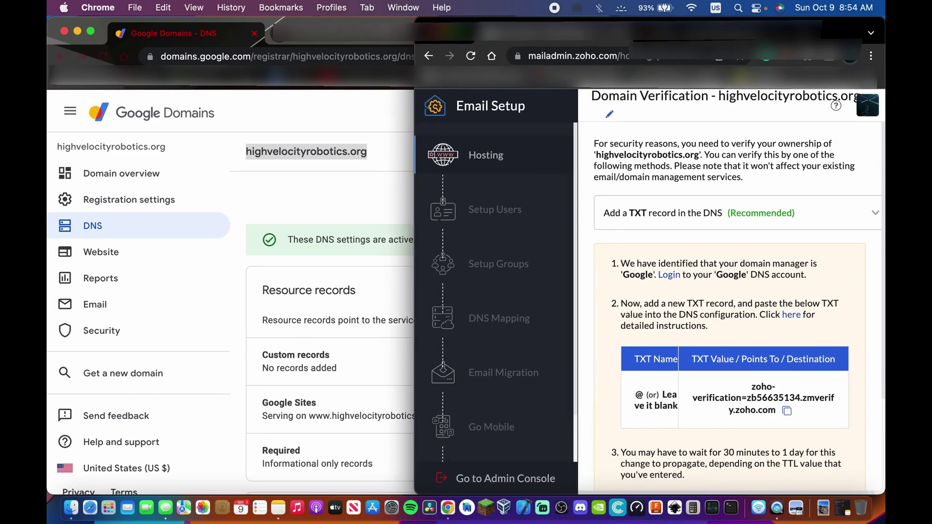
{"action": "left_click", "coordinate": [416, 20]}
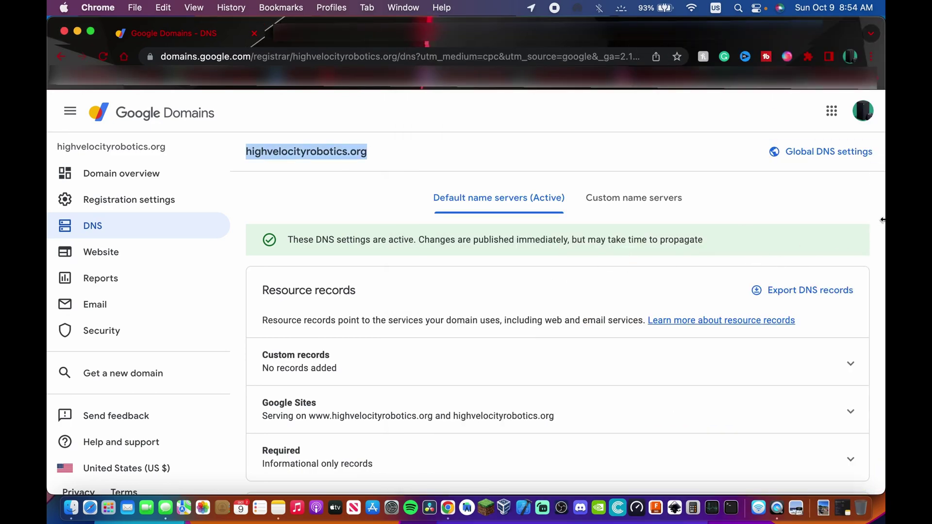
{"action": "left_click", "coordinate": [613, 221]}
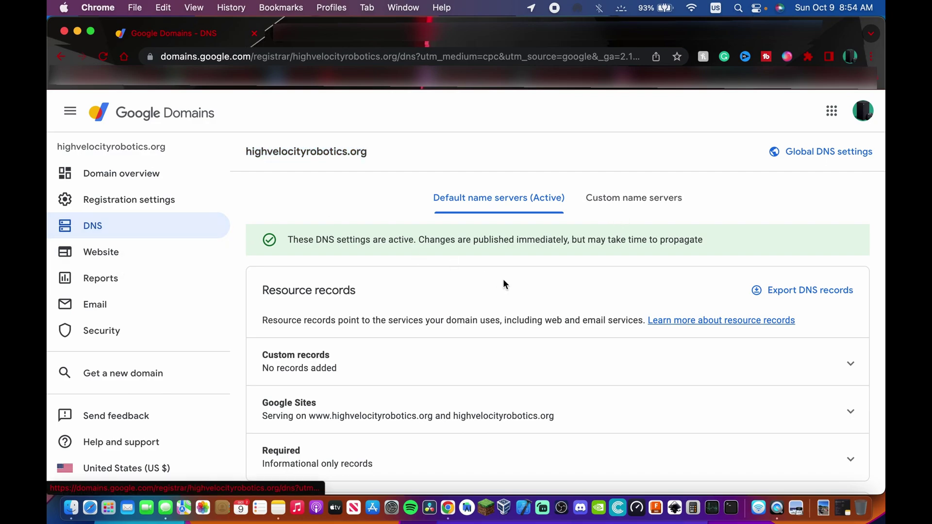
{"action": "scroll", "coordinate": [692, 280], "scroll_direction": "down", "scroll_amount": 1}
{"action": "scroll", "coordinate": [692, 280], "scroll_direction": "up", "scroll_amount": 1}
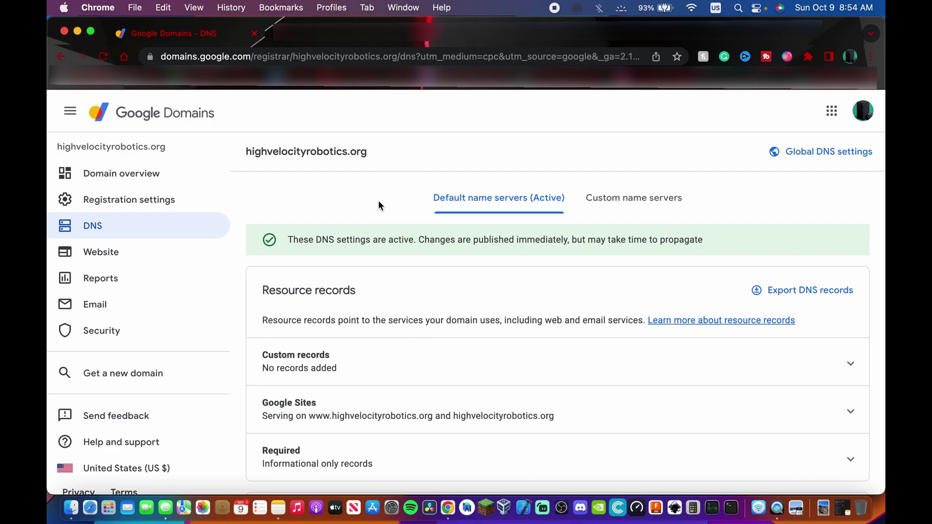
{"action": "scroll", "coordinate": [379, 201], "scroll_direction": "down", "scroll_amount": 4}
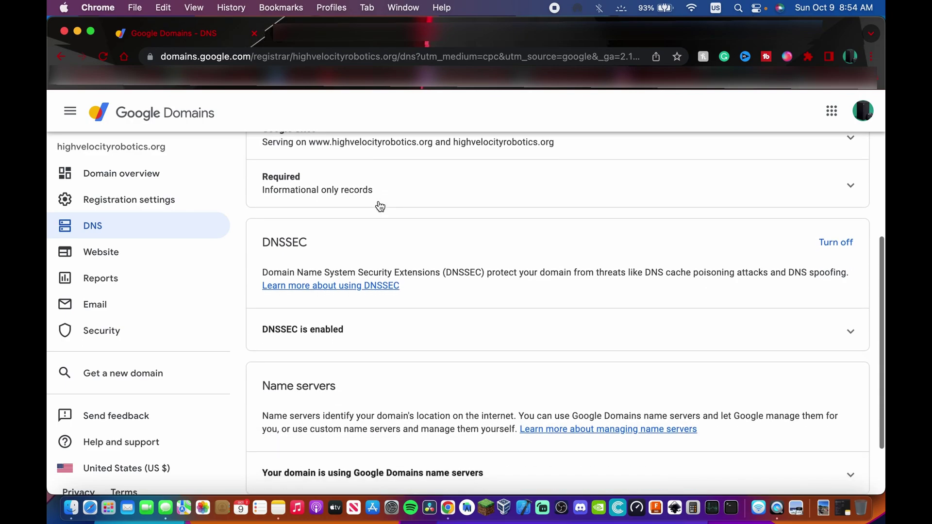
{"action": "scroll", "coordinate": [403, 194], "scroll_direction": "up", "scroll_amount": 6}
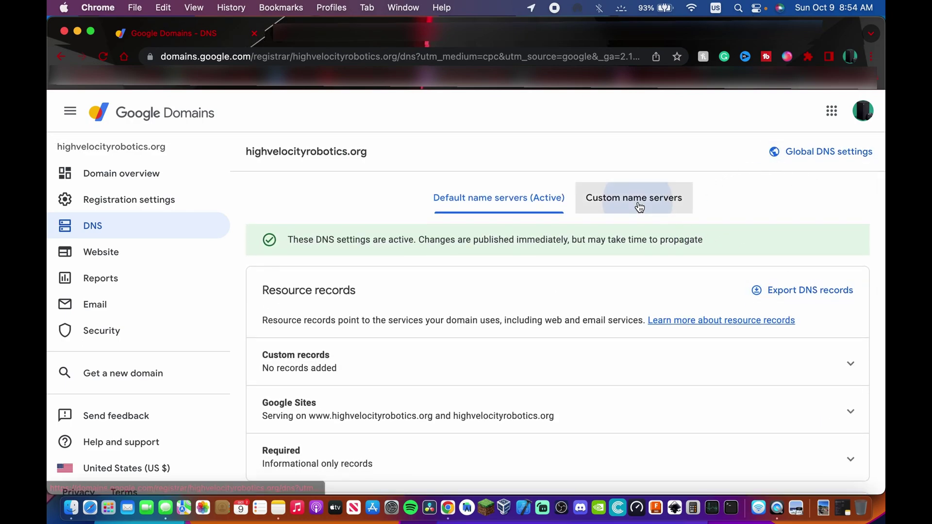
{"action": "left_click", "coordinate": [604, 200]}
Return to the DNS records page for highvelocityrobotics.org in Google Domains
{"action": "left_click", "coordinate": [529, 214]}
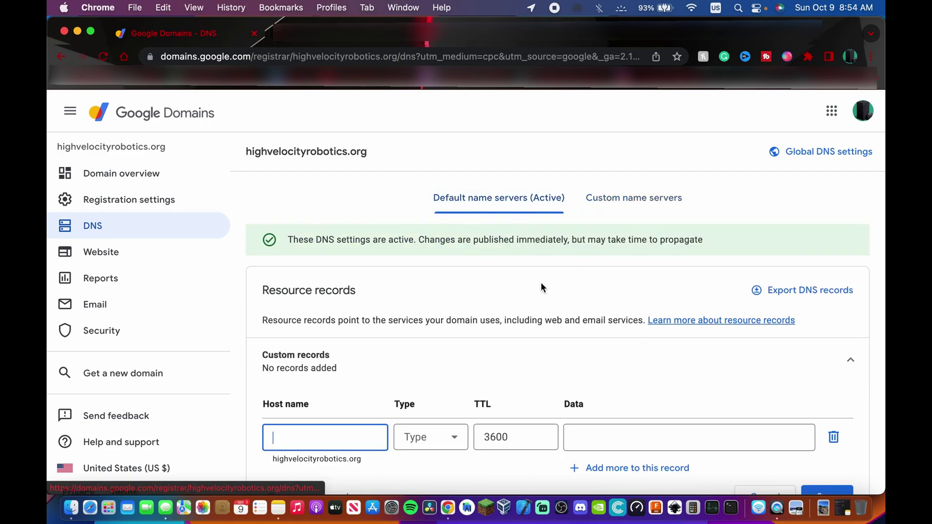
{"action": "left_click", "coordinate": [178, 212]}
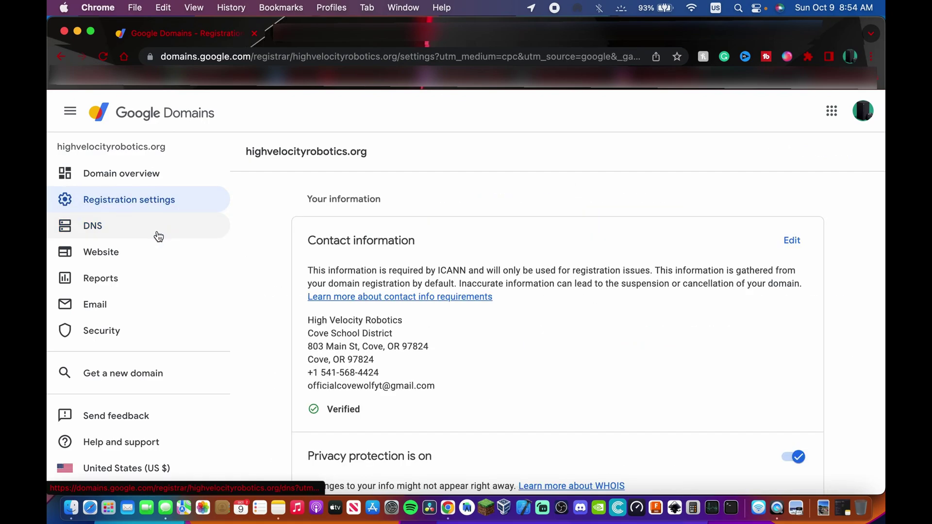
{"action": "left_click", "coordinate": [159, 236]}
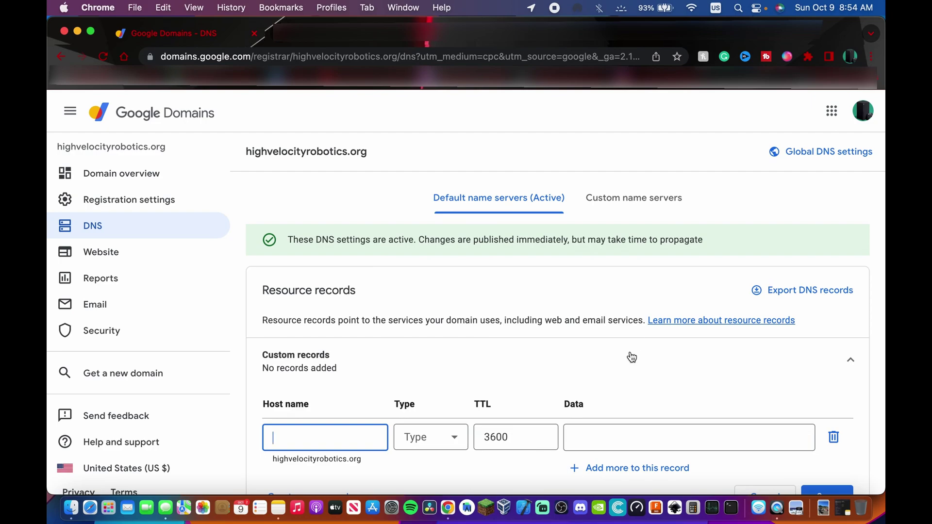
{"action": "scroll", "coordinate": [632, 358], "scroll_direction": "down", "scroll_amount": 3}
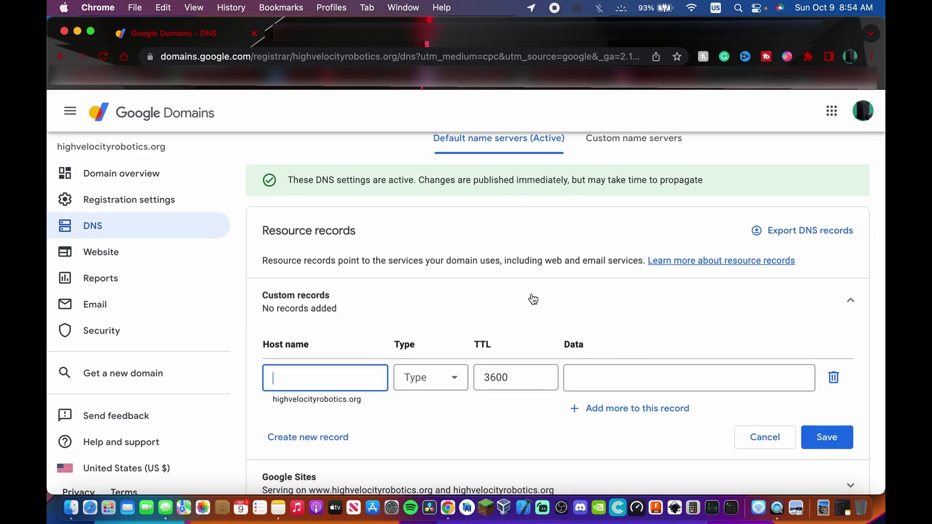
{"action": "scroll", "coordinate": [530, 275], "scroll_direction": "down", "scroll_amount": 2}
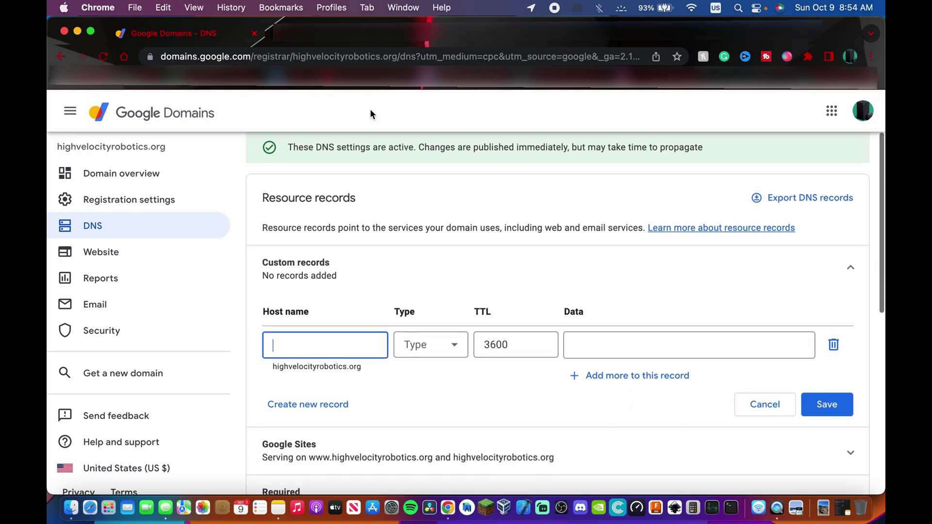
Switch to the Zoho profile and select the verification TXT value
{"action": "left_click", "coordinate": [855, 56]}
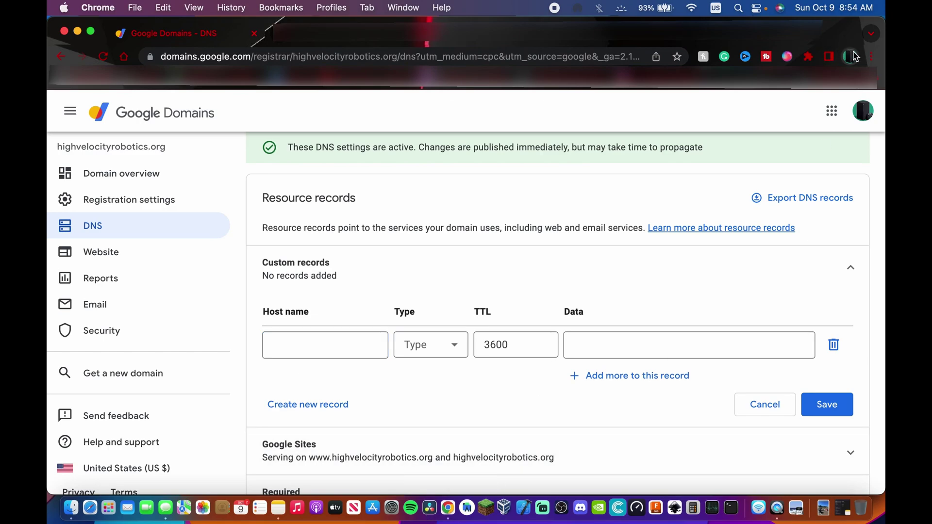
{"action": "left_click", "coordinate": [687, 298]}
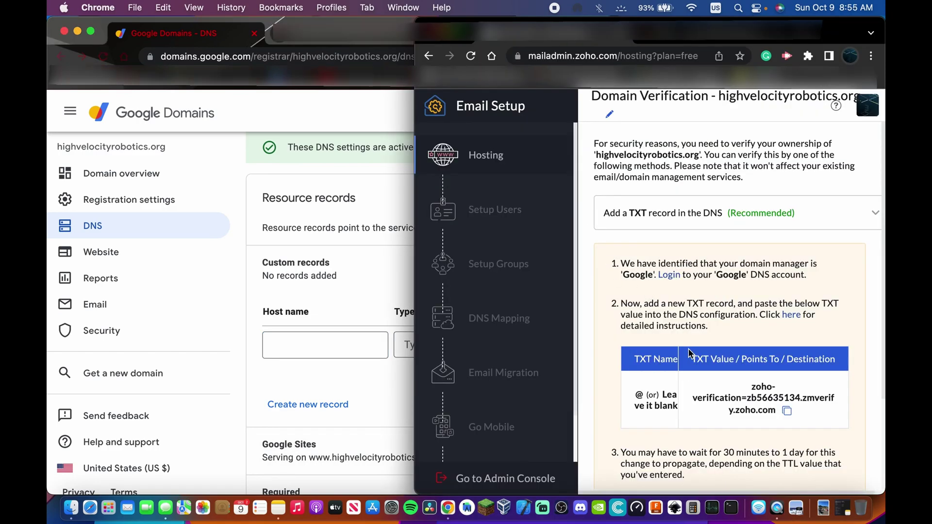
{"action": "scroll", "coordinate": [745, 389], "scroll_direction": "down", "scroll_amount": 1}
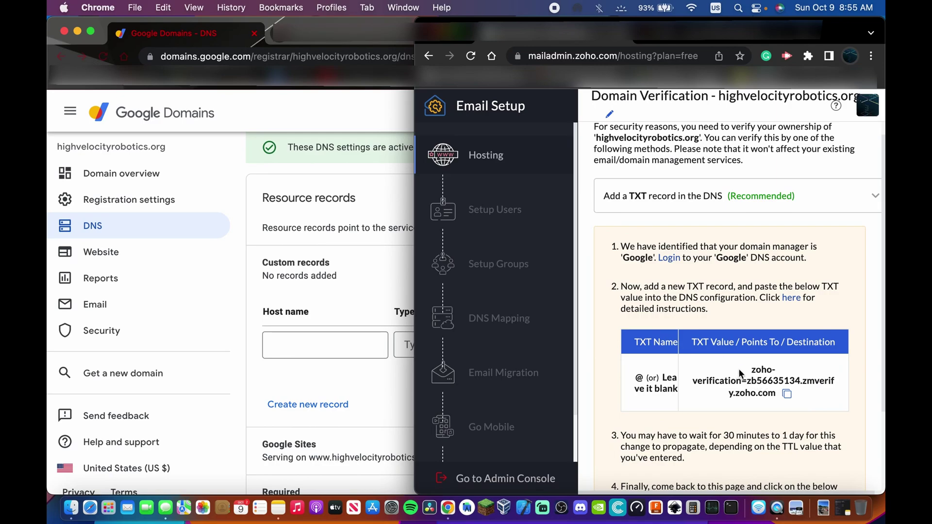
{"action": "left_click_drag", "start_coordinate": [739, 368], "coordinate": [776, 394]}
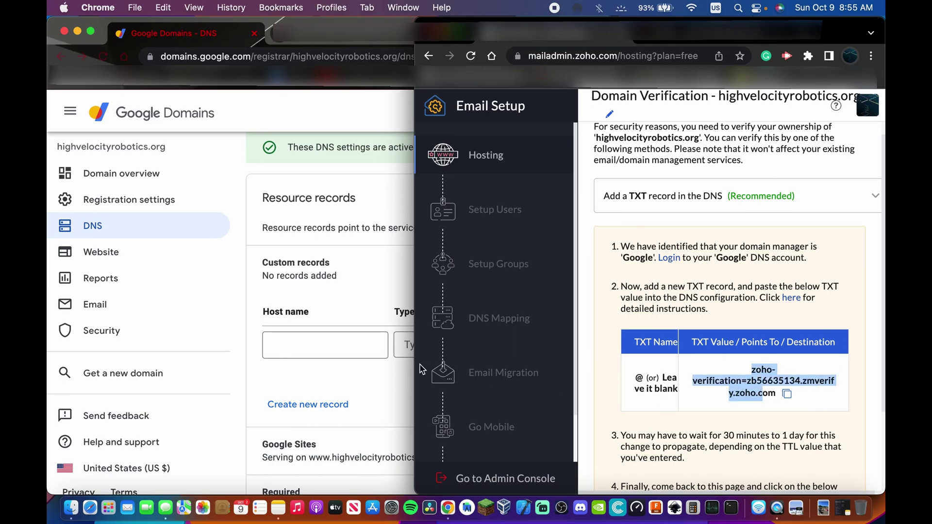
Start a new custom record with a blank host name and type TXT
{"action": "left_click", "coordinate": [372, 350]}
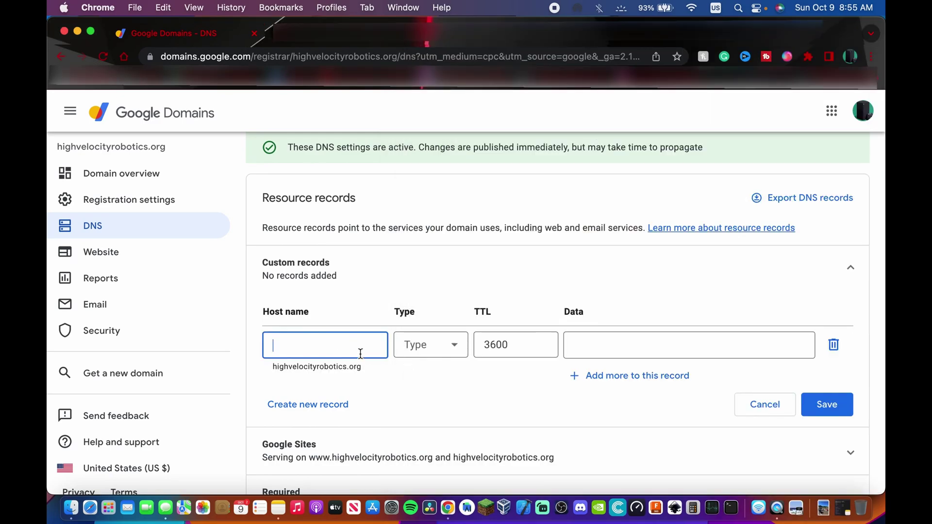
{"action": "left_click", "coordinate": [365, 370]}
{"action": "left_click", "coordinate": [332, 353]}
{"action": "left_click", "coordinate": [365, 370]}
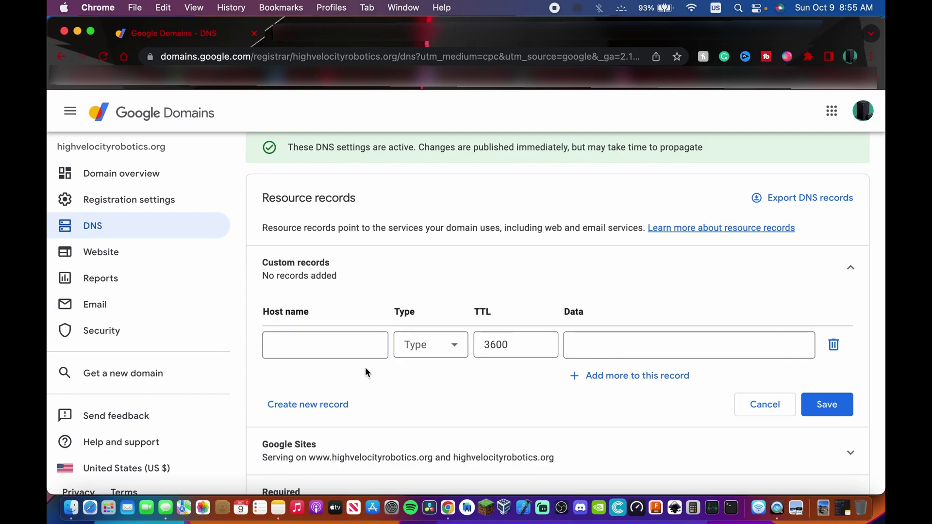
{"action": "left_click", "coordinate": [311, 340]}
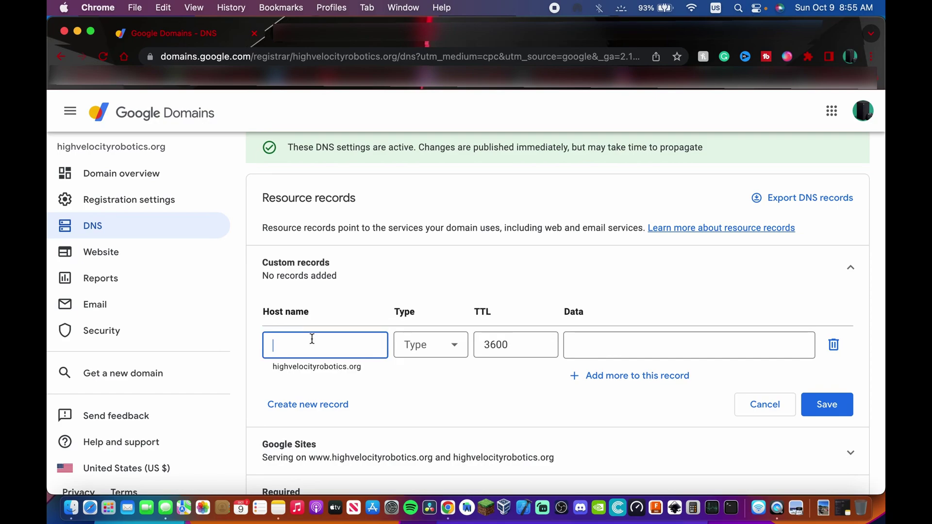
{"action": "left_click", "coordinate": [381, 385]}
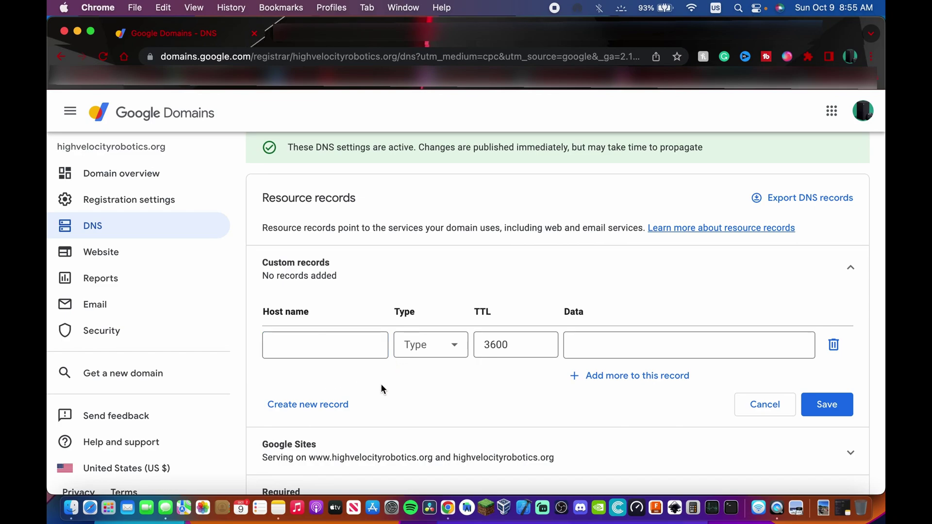
{"action": "left_click", "coordinate": [447, 357]}
{"action": "scroll", "coordinate": [422, 282], "scroll_direction": "down", "scroll_amount": 3}
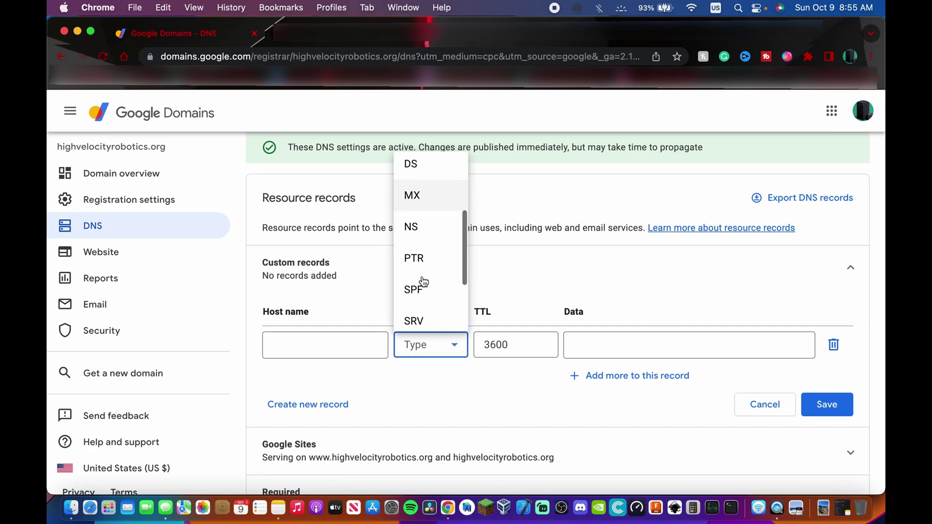
{"action": "scroll", "coordinate": [421, 297], "scroll_direction": "down", "scroll_amount": 4}
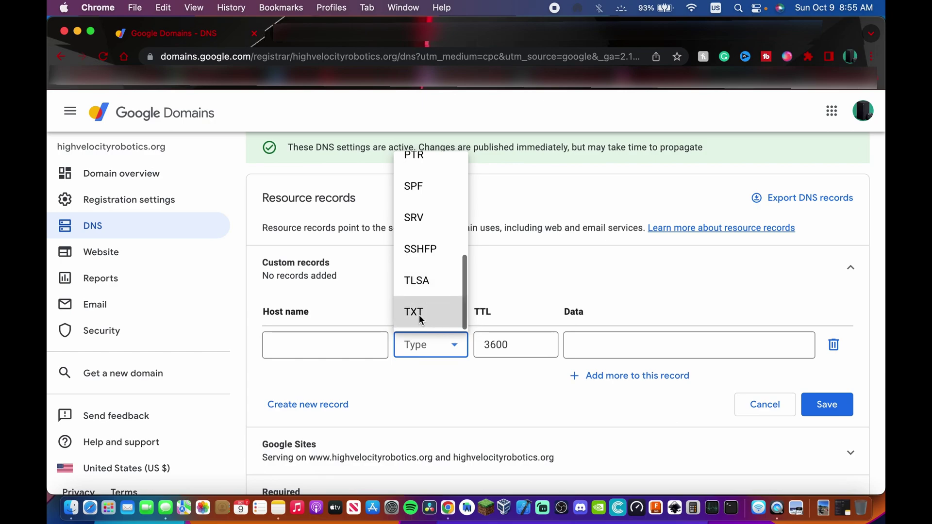
{"action": "left_click", "coordinate": [420, 318]}
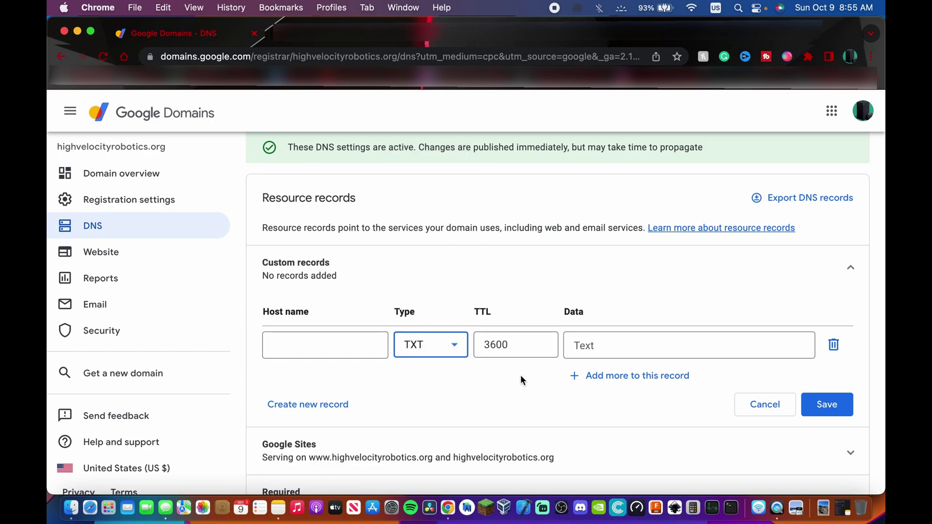
Copy the Zoho verification value and paste it into the TXT record's Data field
{"action": "left_click", "coordinate": [853, 58]}
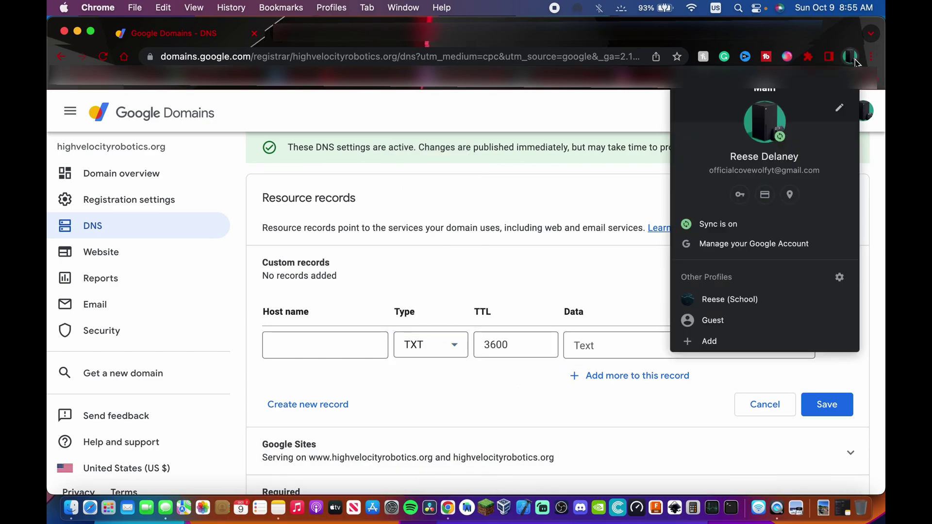
{"action": "left_click", "coordinate": [730, 299]}
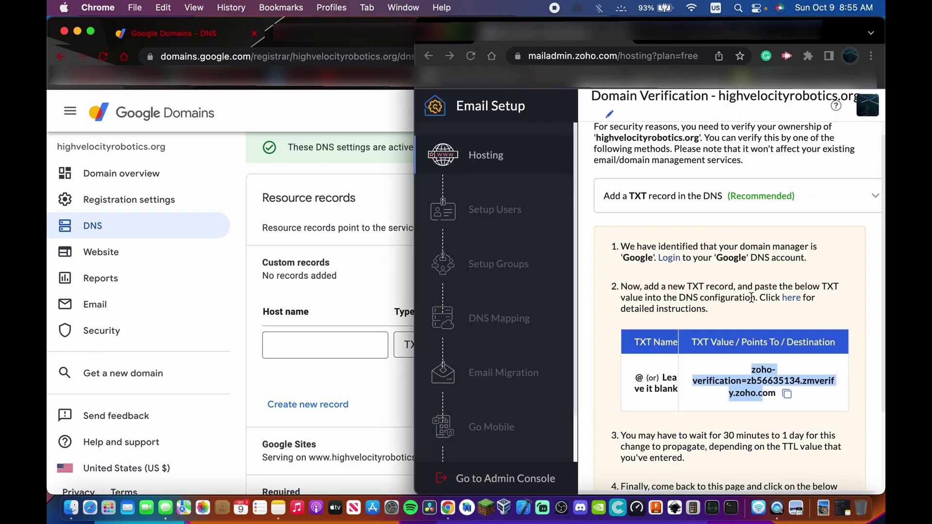
{"action": "scroll", "coordinate": [704, 407], "scroll_direction": "down", "scroll_amount": 2}
{"action": "left_click", "coordinate": [704, 407]}
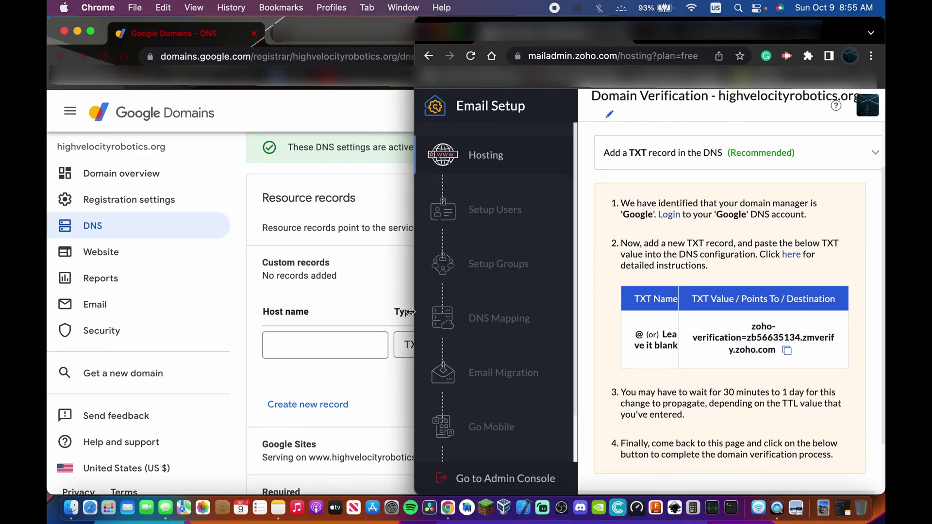
{"action": "left_click_drag", "start_coordinate": [411, 312], "coordinate": [308, 311]}
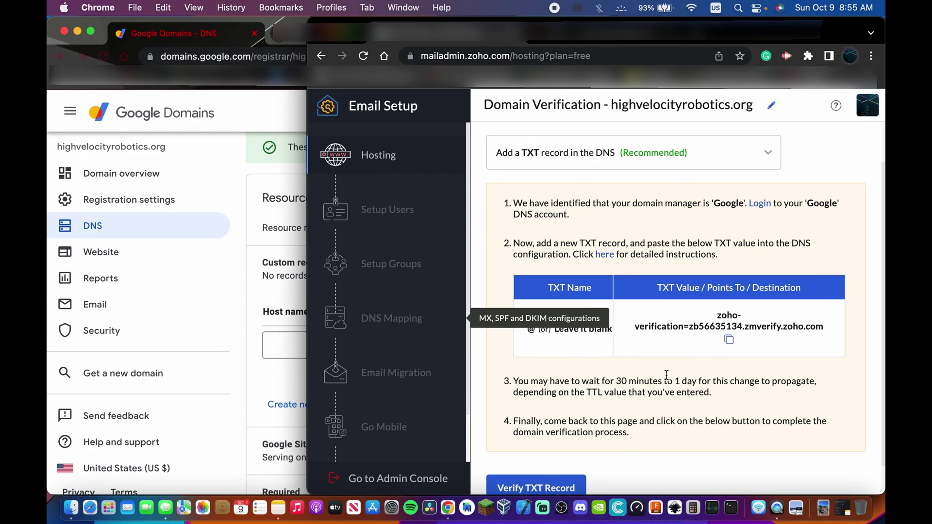
{"action": "left_click", "coordinate": [728, 340]}
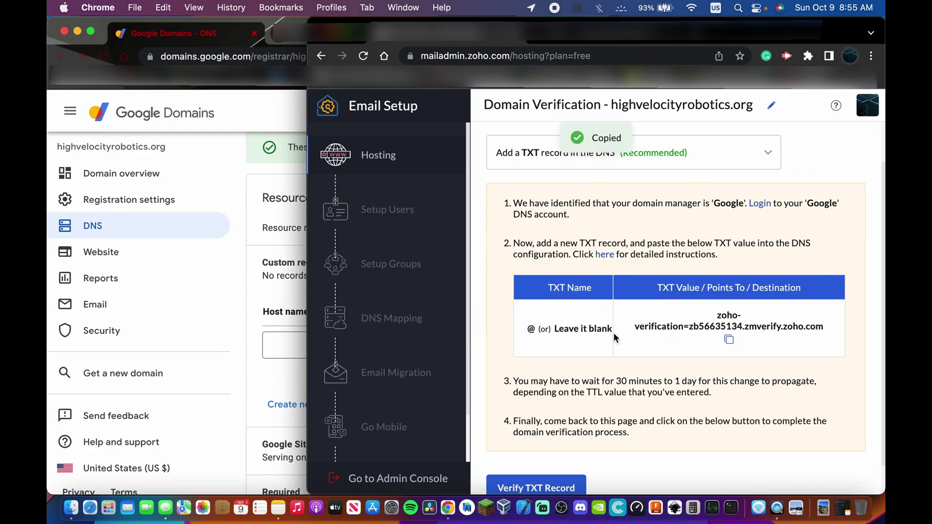
{"action": "left_click", "coordinate": [293, 377]}
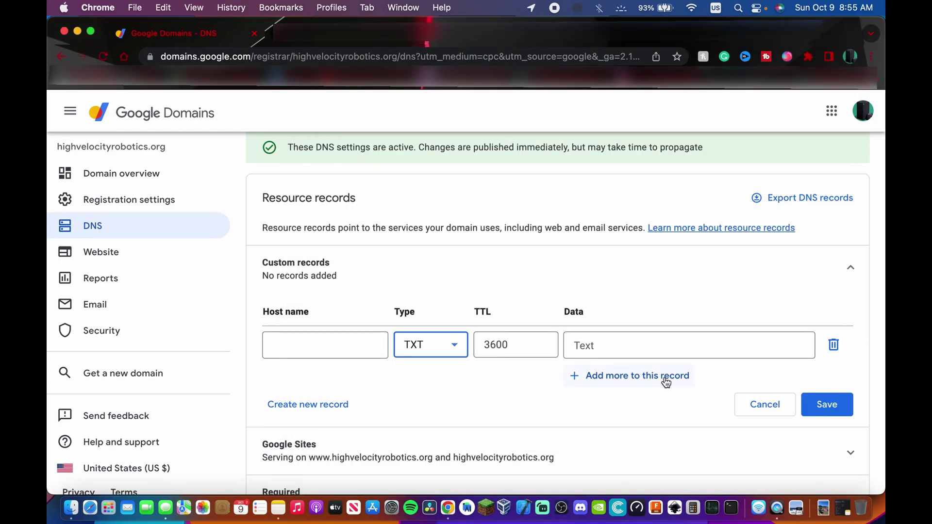
{"action": "left_click", "coordinate": [664, 345]}
{"action": "key", "text": "super+v"}
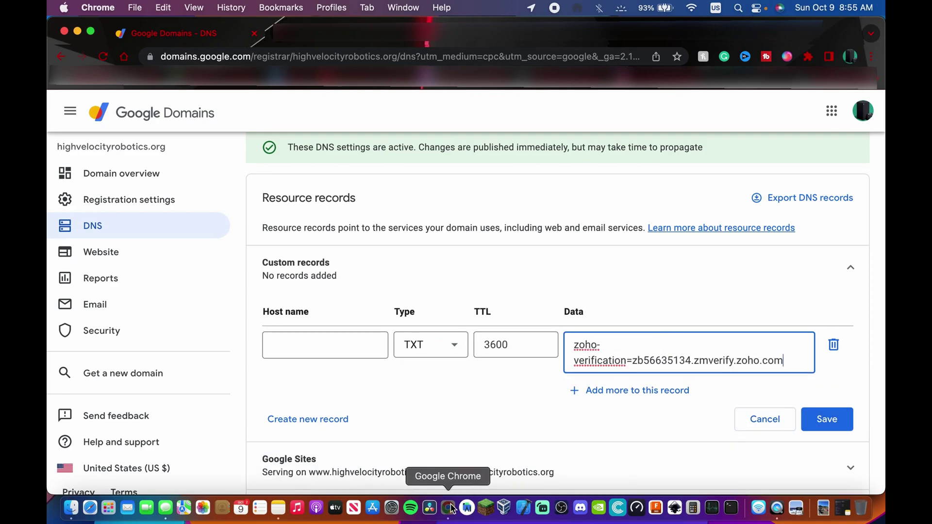
Save the TXT verification record and return to Zoho's Domain Verification window
{"action": "left_click", "coordinate": [850, 57]}
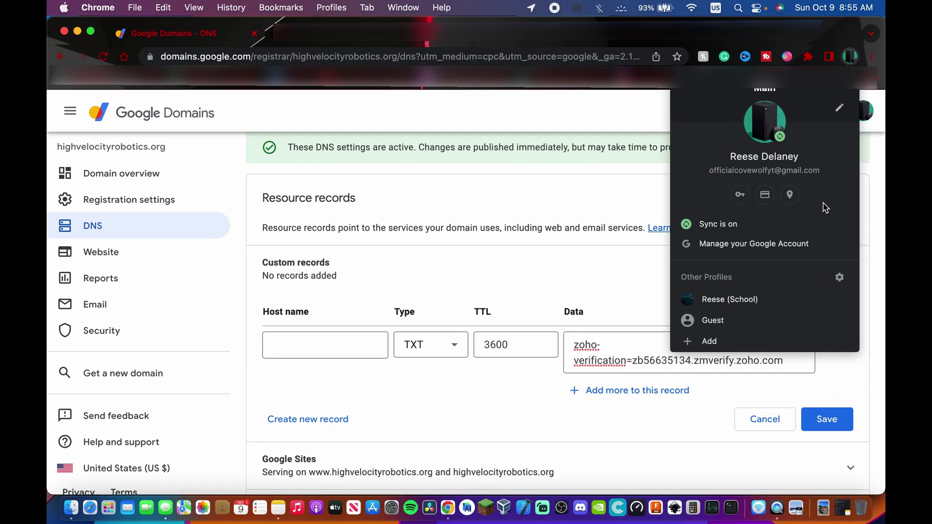
{"action": "left_click", "coordinate": [730, 299]}
{"action": "scroll", "coordinate": [602, 311], "scroll_direction": "down", "scroll_amount": 1}
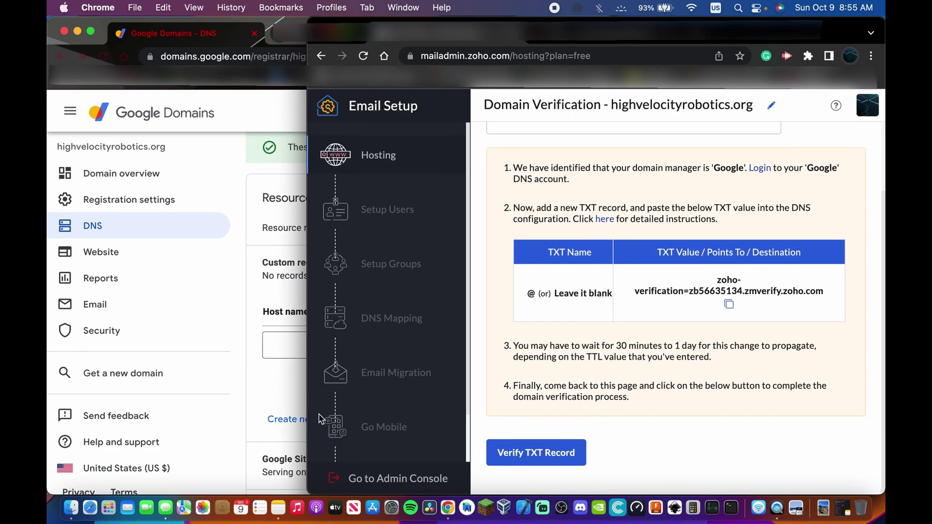
{"action": "left_click", "coordinate": [281, 393]}
{"action": "left_click", "coordinate": [837, 419]}
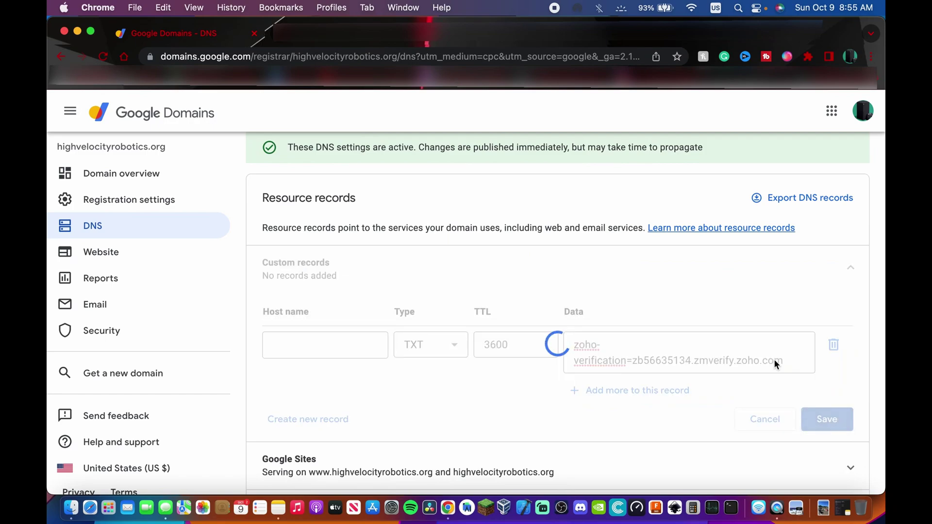
{"action": "left_click", "coordinate": [851, 57]}
{"action": "left_click", "coordinate": [730, 298]}
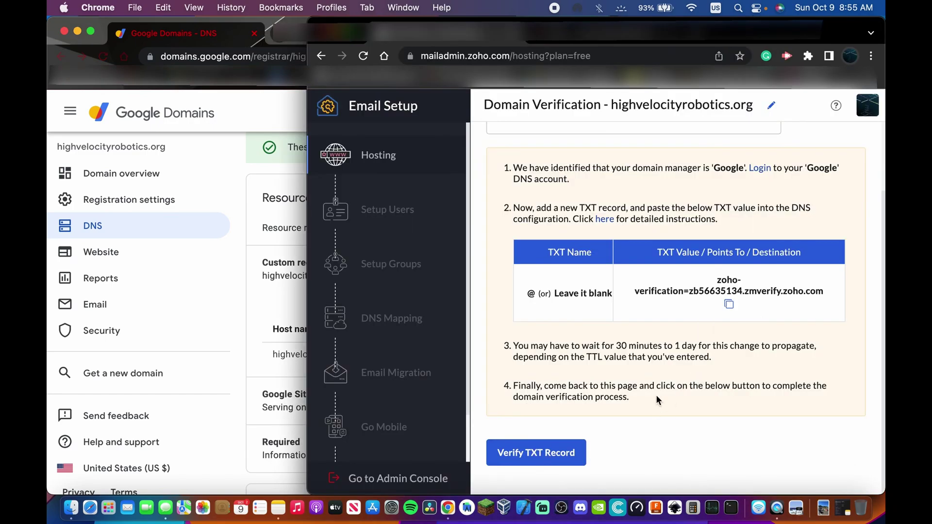
Verify the TXT record to confirm domain ownership and maximize the Zoho window
{"action": "left_click", "coordinate": [544, 450]}
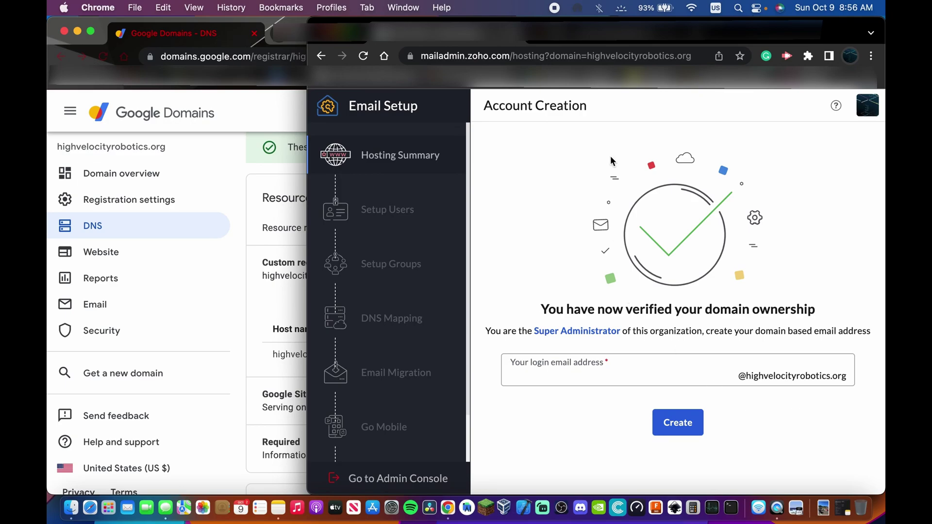
{"action": "left_click", "coordinate": [308, 115]}
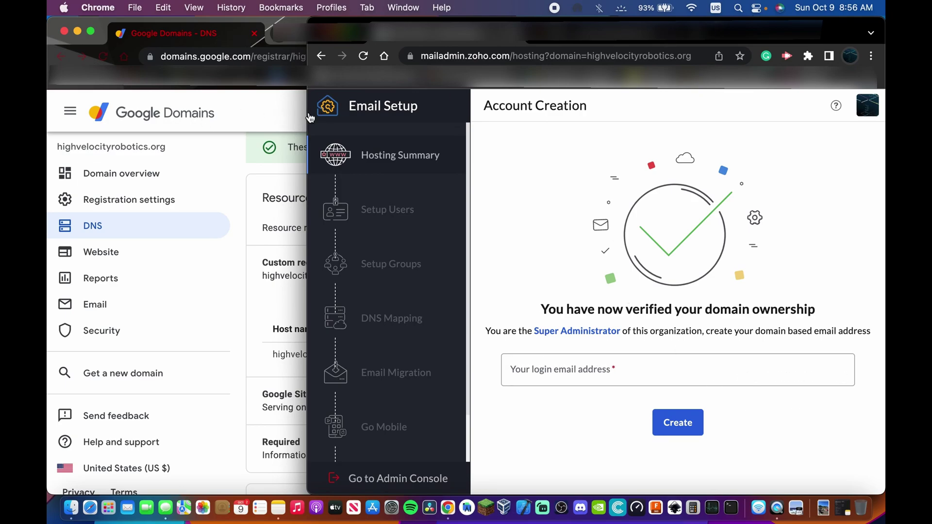
{"action": "double_click", "coordinate": [307, 117]}
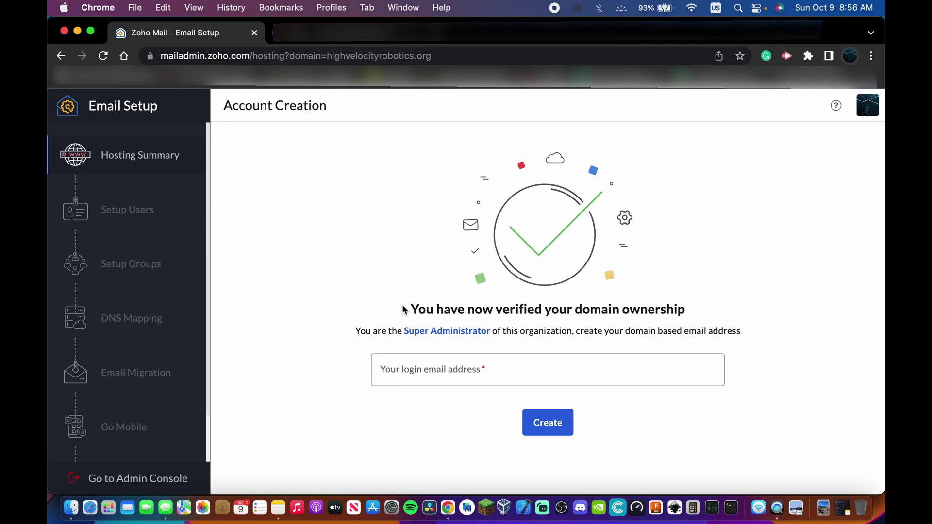
{"action": "left_click_drag", "start_coordinate": [407, 309], "coordinate": [775, 291]}
{"action": "left_click", "coordinate": [775, 291]}
Dismiss the Super Administrator explanation next to the login email field
{"action": "left_click", "coordinate": [513, 358]}
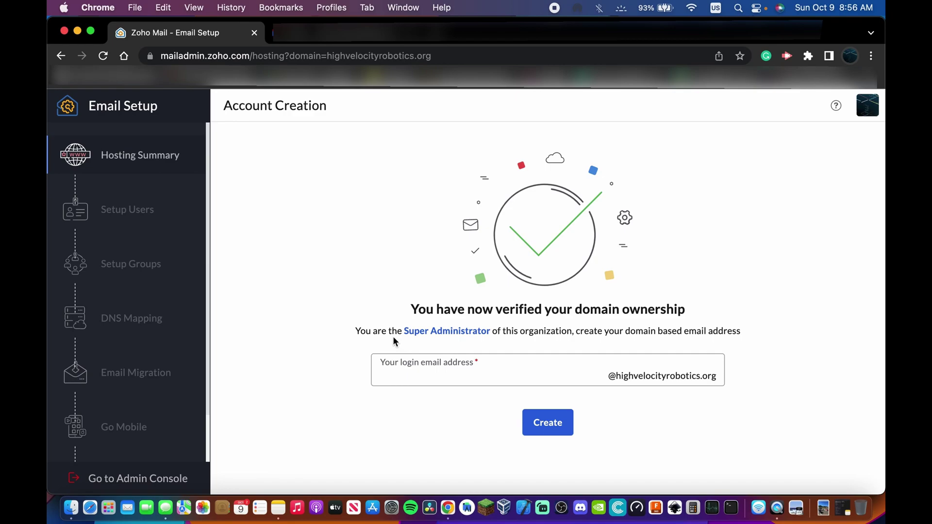
{"action": "left_click", "coordinate": [611, 376]}
{"action": "left_click_drag", "start_coordinate": [611, 376], "coordinate": [701, 374]}
{"action": "left_click", "coordinate": [700, 375]}
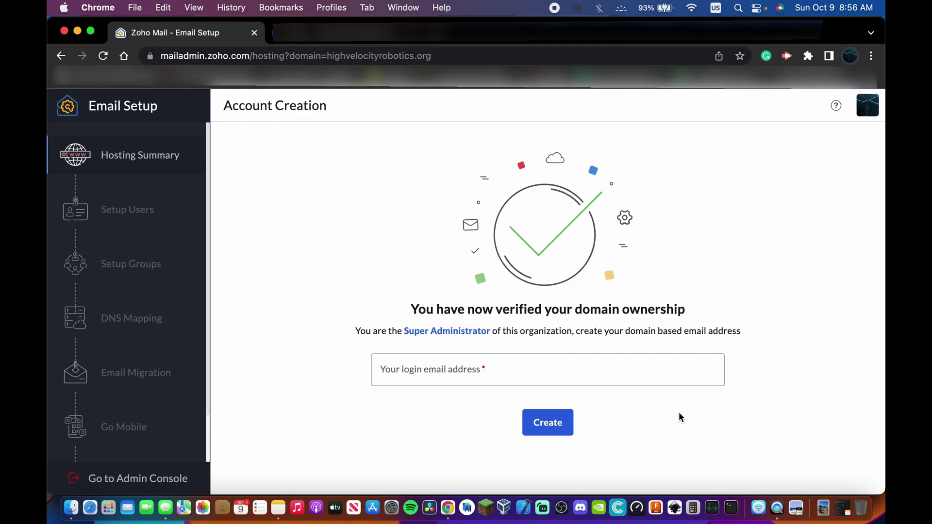
{"action": "left_click", "coordinate": [532, 365]}
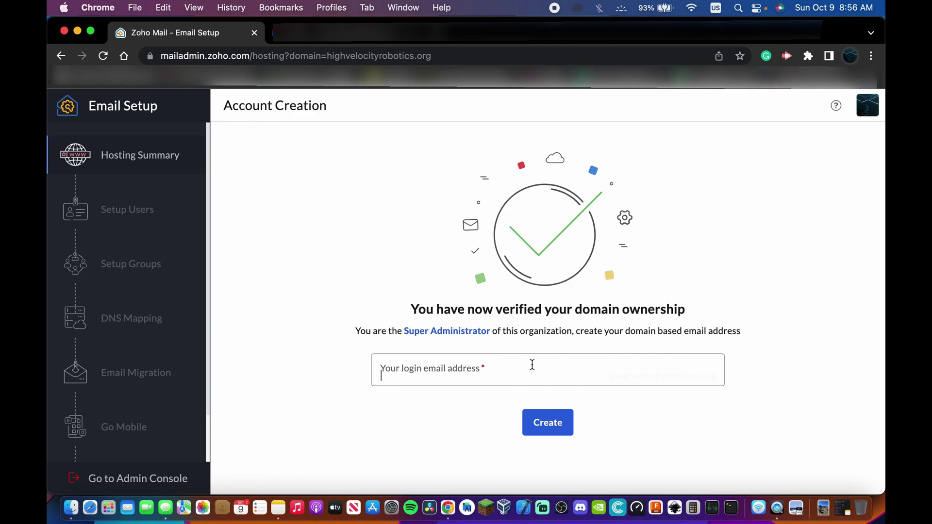
{"action": "mouse_move", "coordinate": [408, 340]}
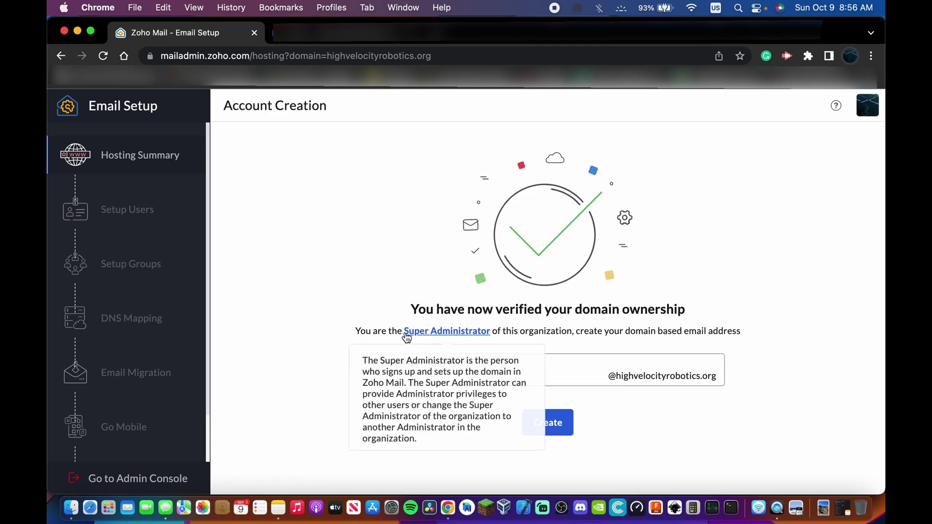
{"action": "left_click", "coordinate": [531, 330]}
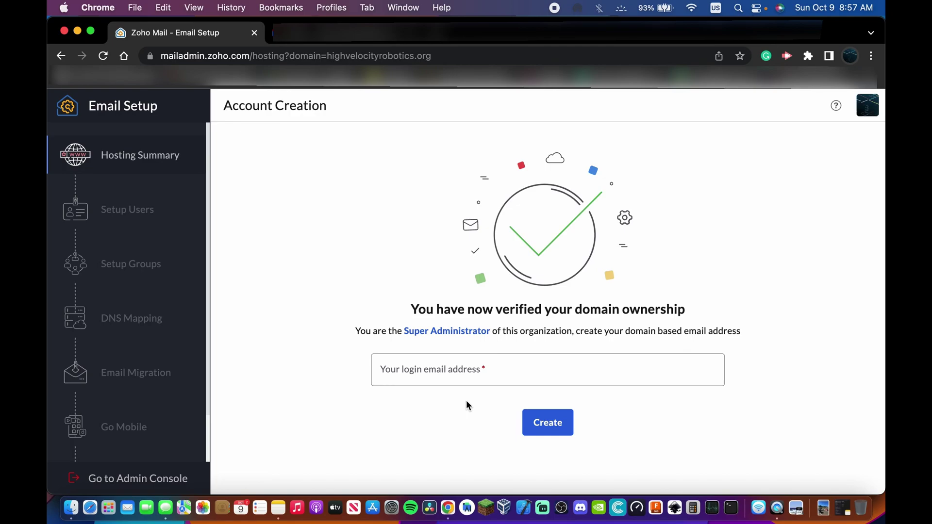
Create the super administrator login address superadmin, correcting it from admin
{"action": "left_click", "coordinate": [445, 380]}
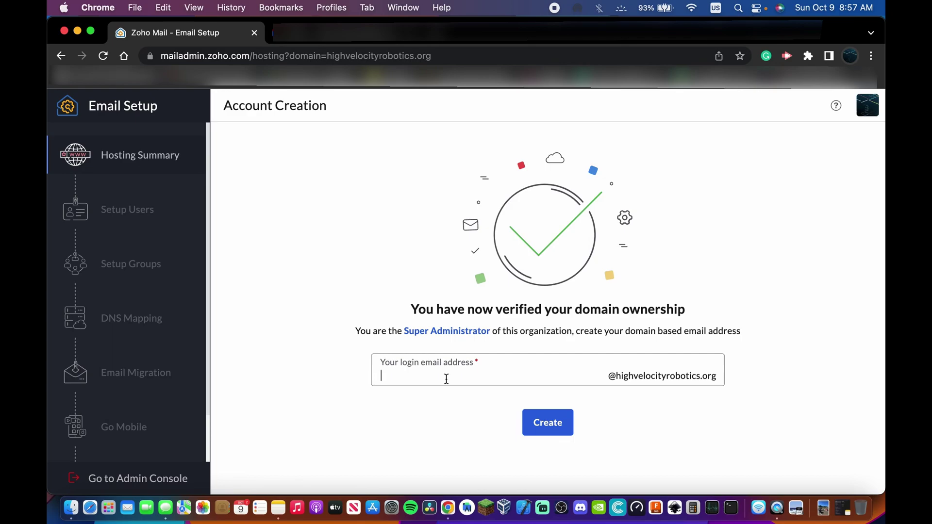
{"action": "type", "text": "admin"}
{"action": "left_click", "coordinate": [532, 421]}
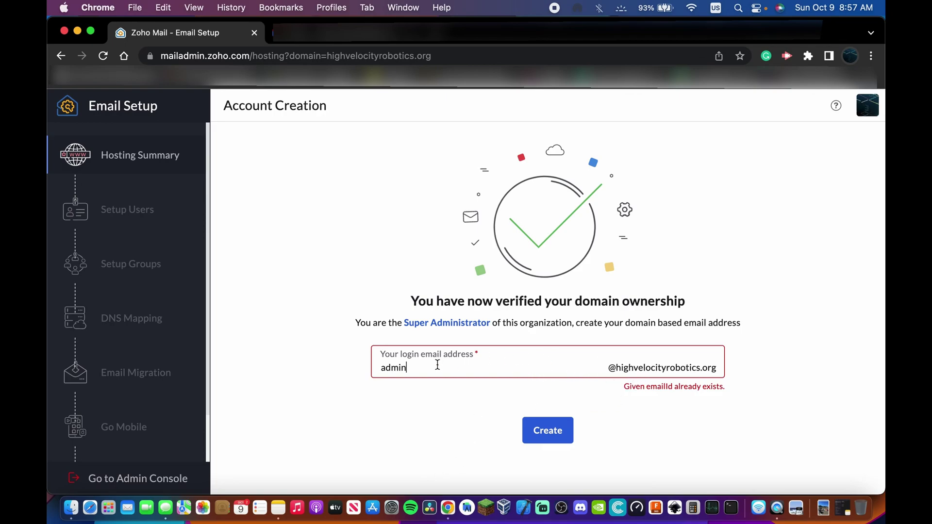
{"action": "left_click_drag", "start_coordinate": [437, 365], "coordinate": [358, 375]}
{"action": "left_click", "coordinate": [385, 370]}
{"action": "type", "text": "super"}
{"action": "left_click", "coordinate": [539, 421]}
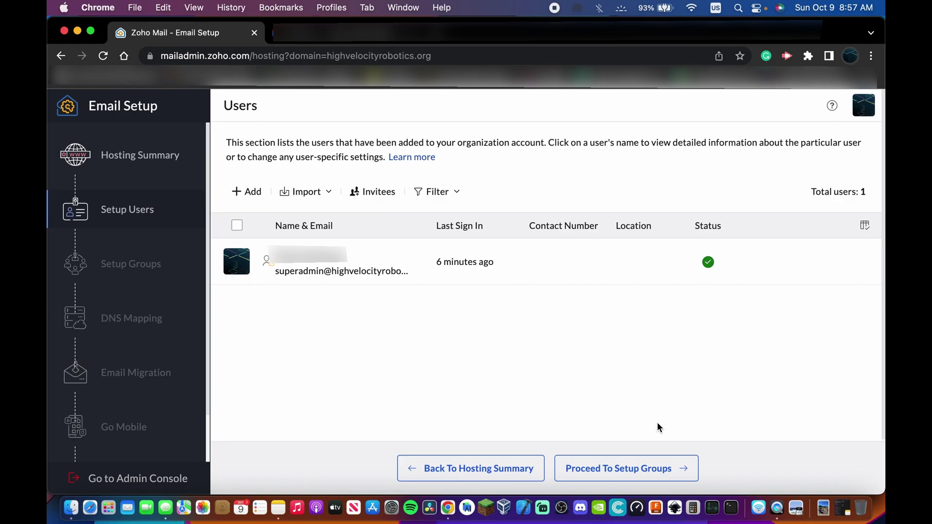
Pass Setup Groups without creating a group and continue to DNS Mapping
{"action": "left_click", "coordinate": [620, 480]}
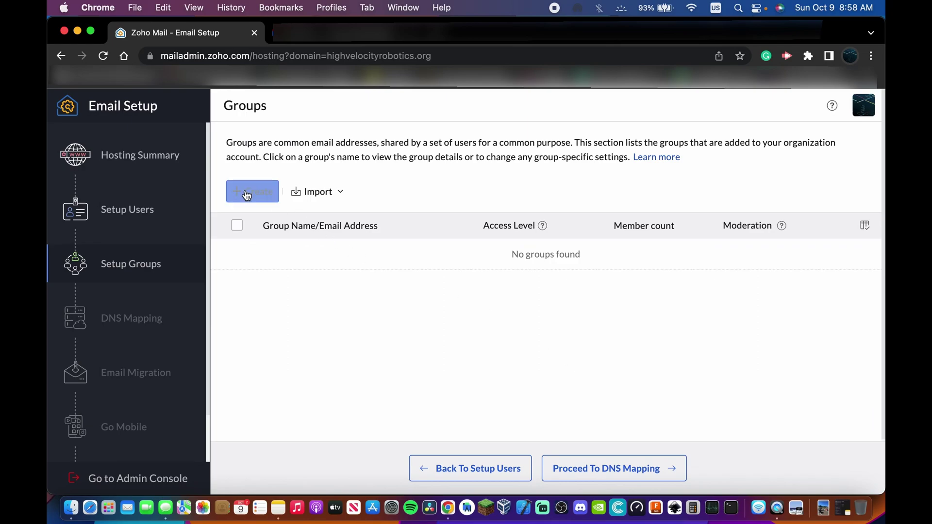
{"action": "left_click", "coordinate": [245, 192]}
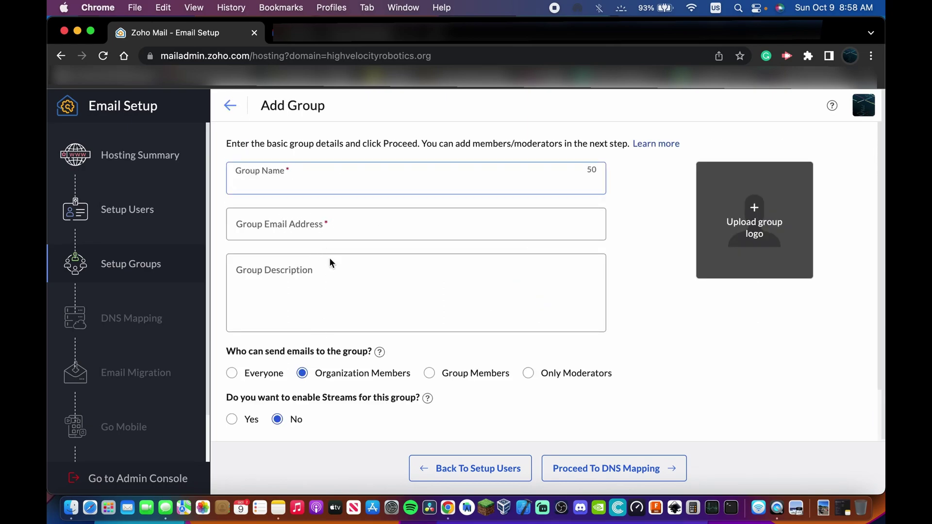
{"action": "left_click", "coordinate": [230, 105]}
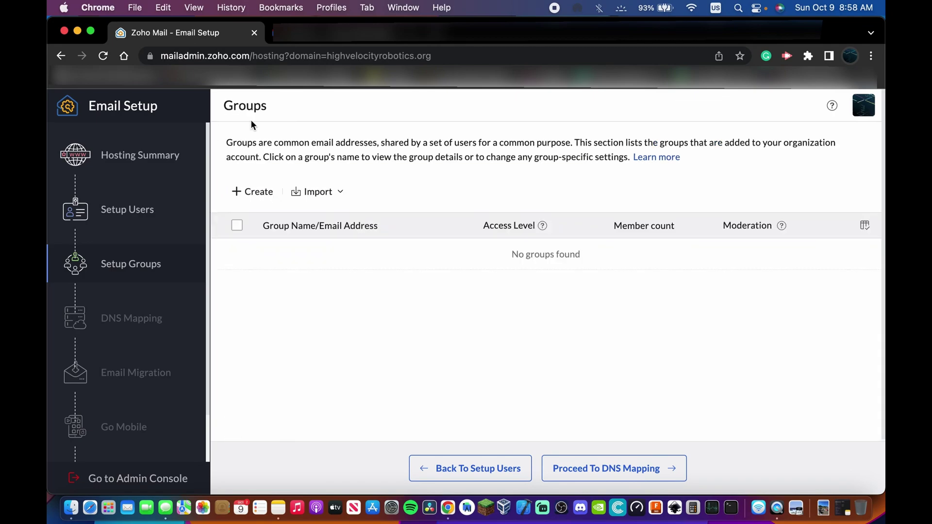
{"action": "left_click", "coordinate": [611, 472]}
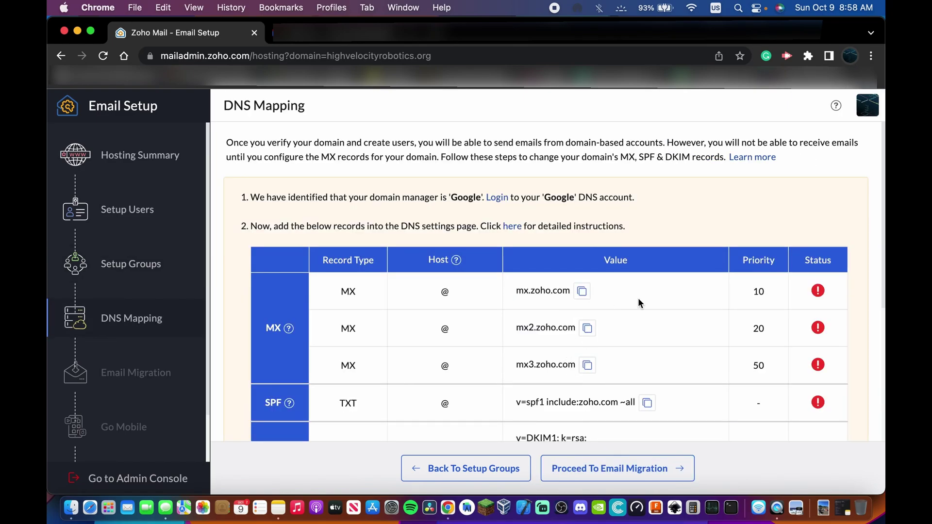
Scroll to the DKIM row and move the Zoho window aside to reveal Google Domains
{"action": "scroll", "coordinate": [674, 298], "scroll_direction": "down", "scroll_amount": 5}
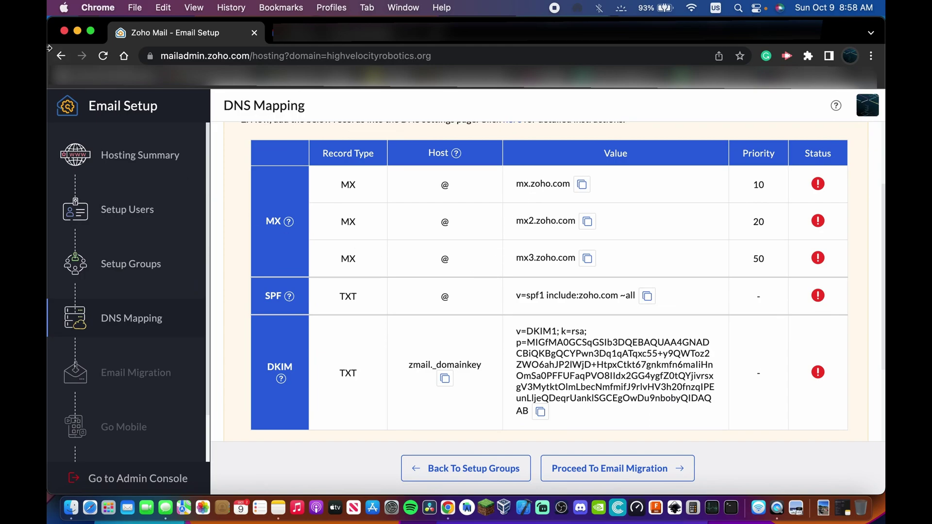
{"action": "left_click_drag", "start_coordinate": [117, 51], "coordinate": [277, 64]}
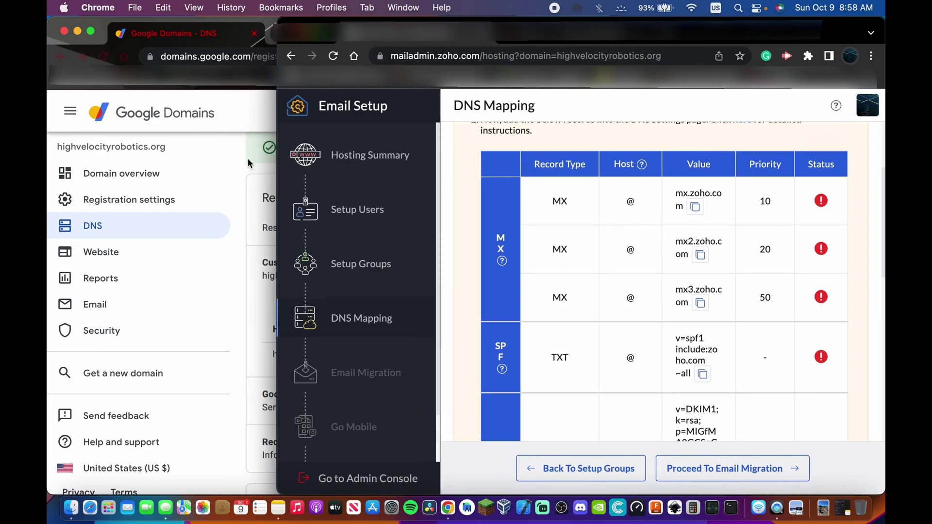
Open the custom DNS records for editing in Google Domains
{"action": "left_click", "coordinate": [261, 219]}
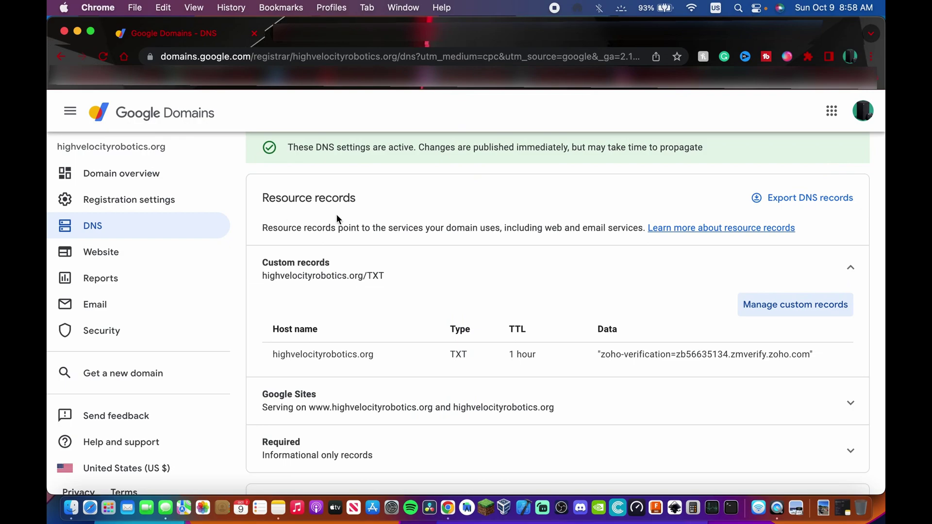
{"action": "left_click", "coordinate": [697, 291]}
{"action": "left_click", "coordinate": [730, 291]}
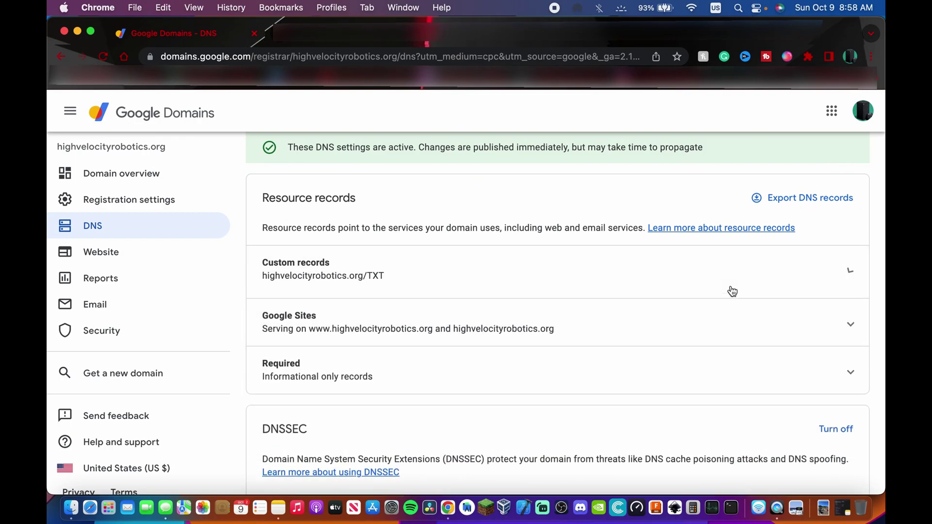
{"action": "left_click", "coordinate": [781, 306]}
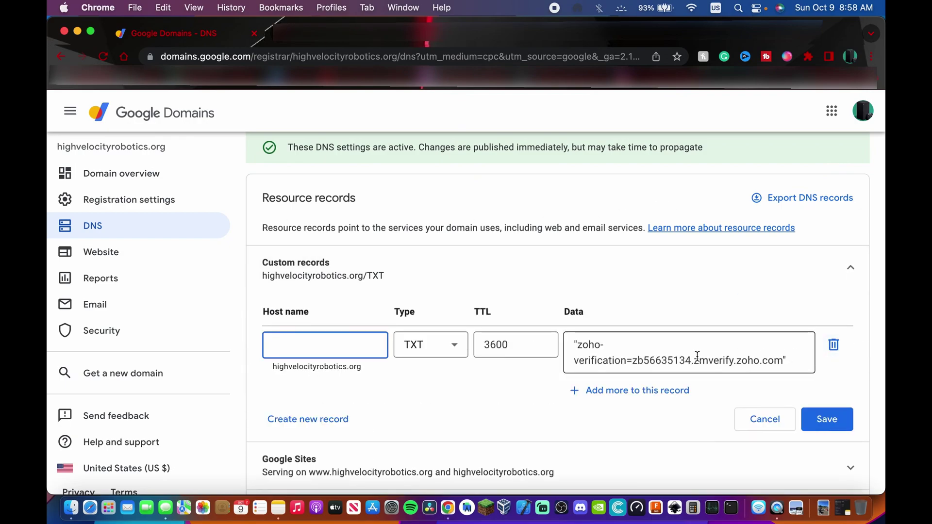
{"action": "left_click", "coordinate": [632, 298]}
Add a new MX record row with a blank host, then return to Zoho's DNS Mapping
{"action": "left_click", "coordinate": [339, 421]}
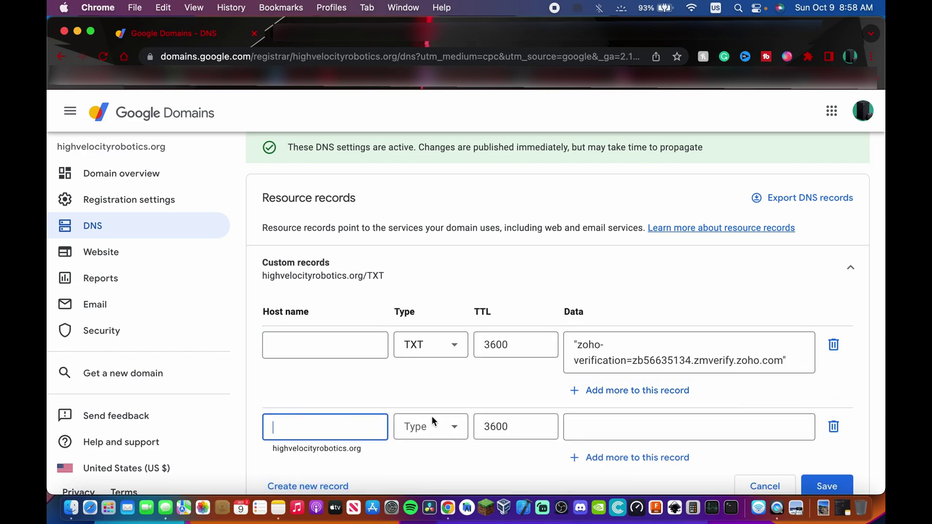
{"action": "left_click", "coordinate": [437, 427]}
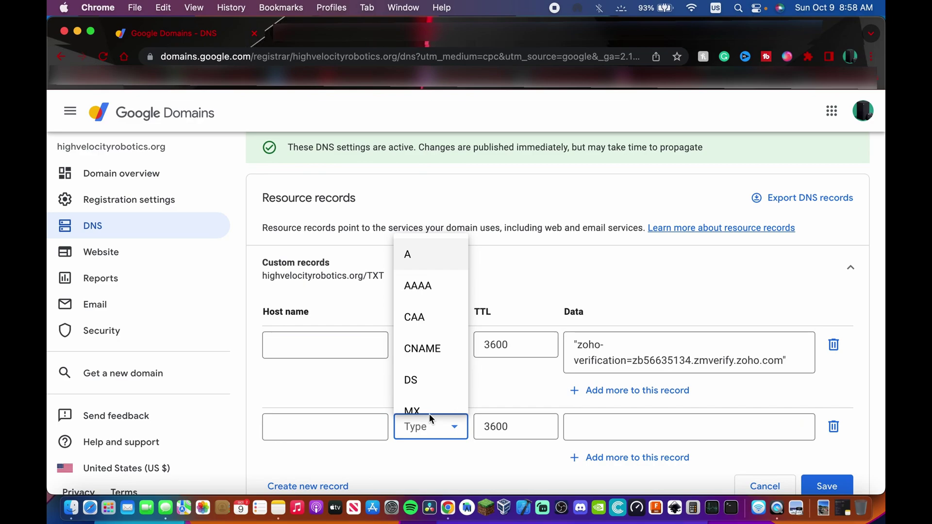
{"action": "left_click", "coordinate": [430, 409]}
{"action": "scroll", "coordinate": [390, 379], "scroll_direction": "down", "scroll_amount": 2}
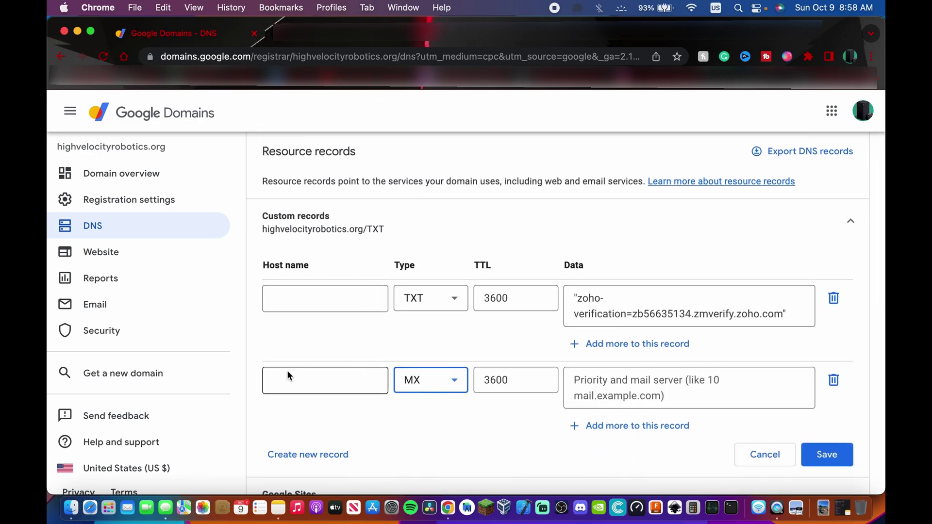
{"action": "left_click", "coordinate": [299, 382]}
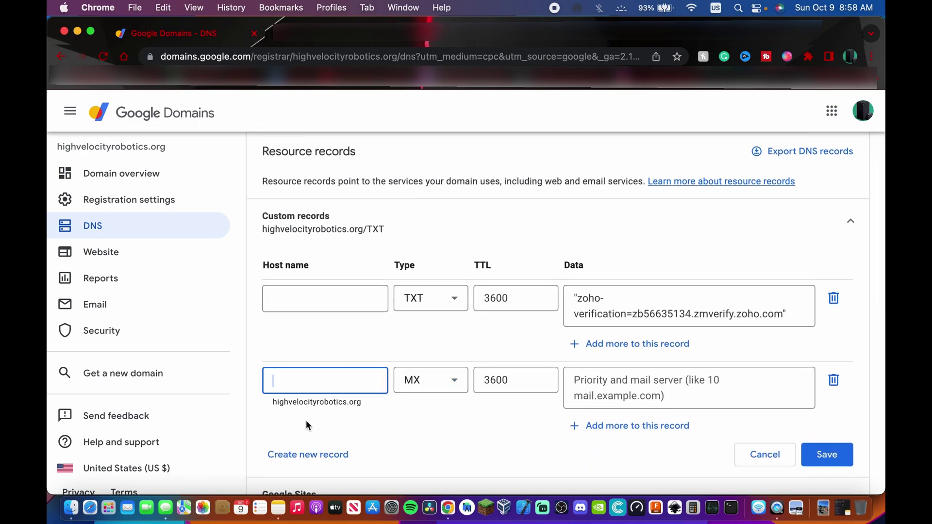
{"action": "left_click", "coordinate": [277, 418]}
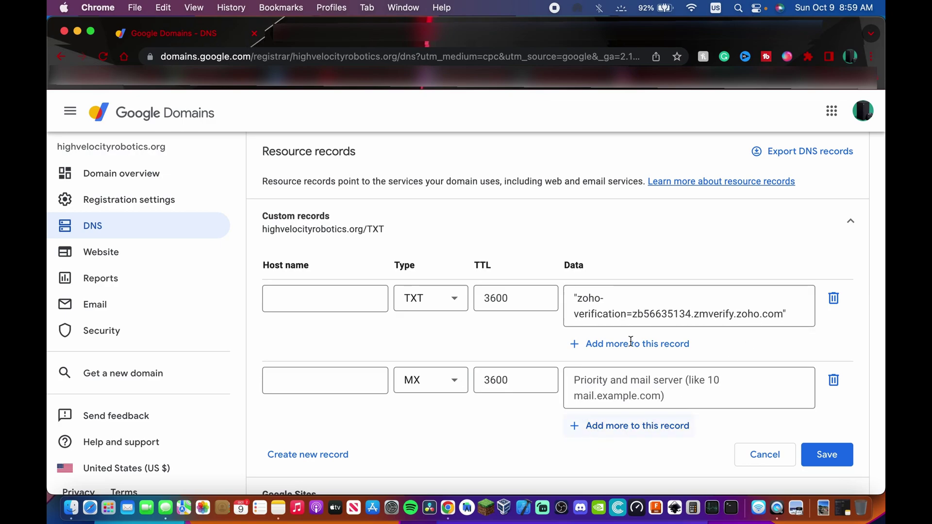
{"action": "left_click", "coordinate": [850, 56]}
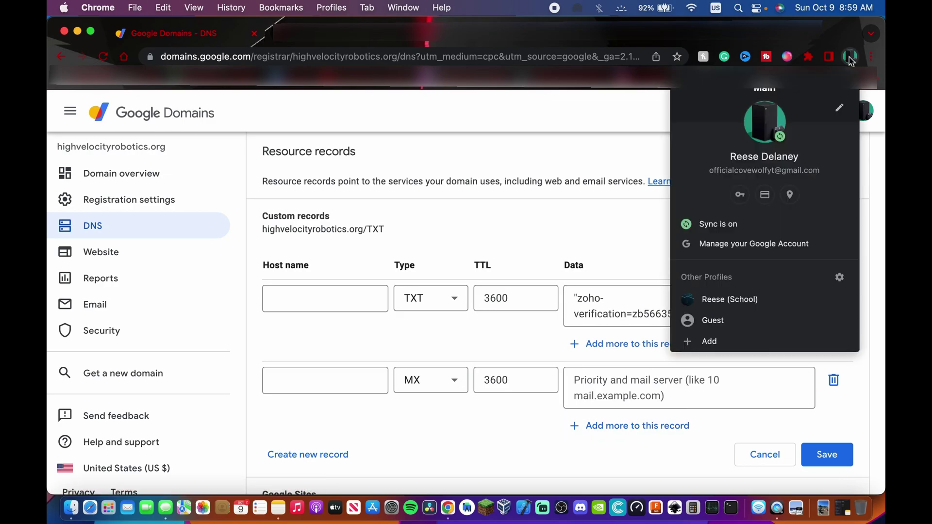
{"action": "left_click", "coordinate": [742, 296]}
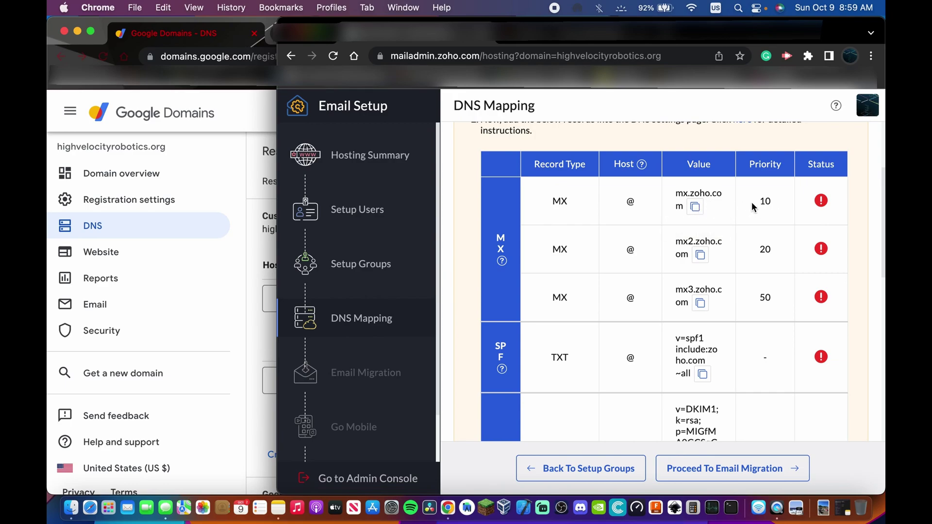
Set the MX record's first value to 10 mx.zoho.com
{"action": "left_click", "coordinate": [696, 213]}
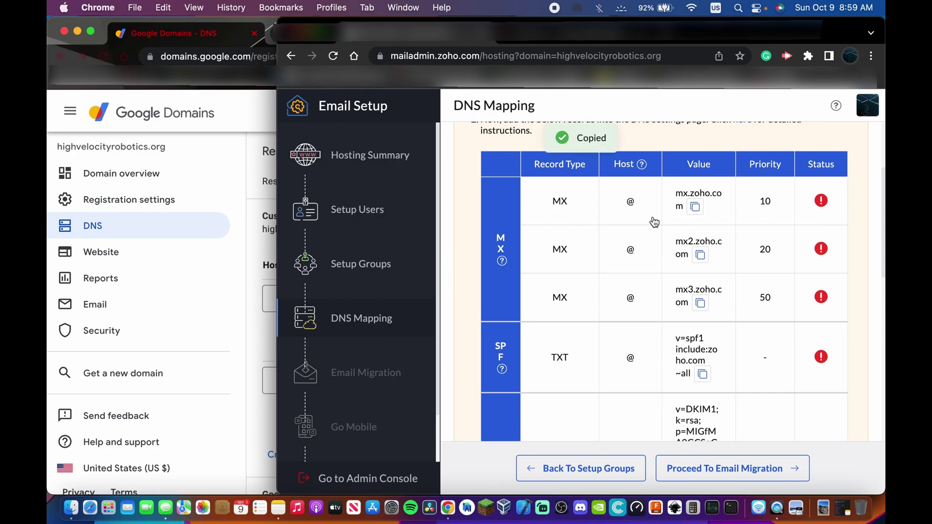
{"action": "left_click", "coordinate": [260, 333]}
{"action": "left_click", "coordinate": [608, 391]}
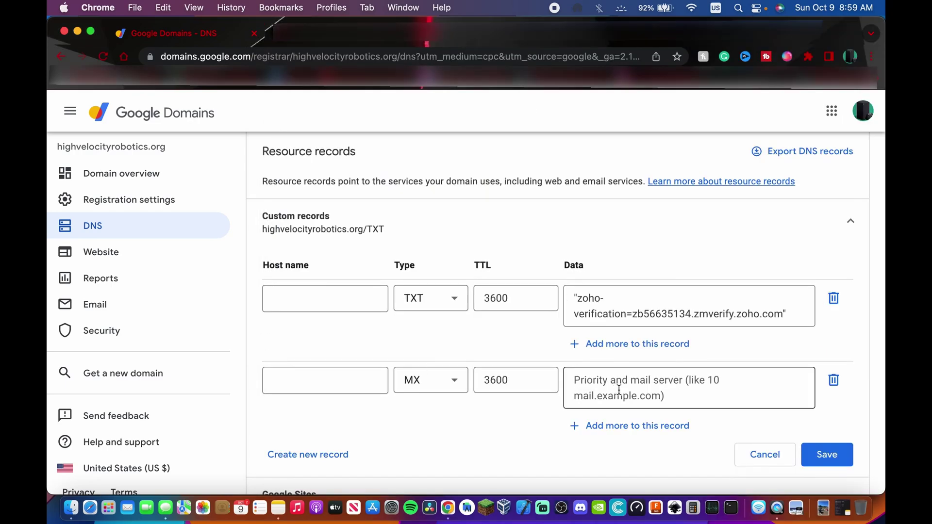
{"action": "key", "text": "super+v"}
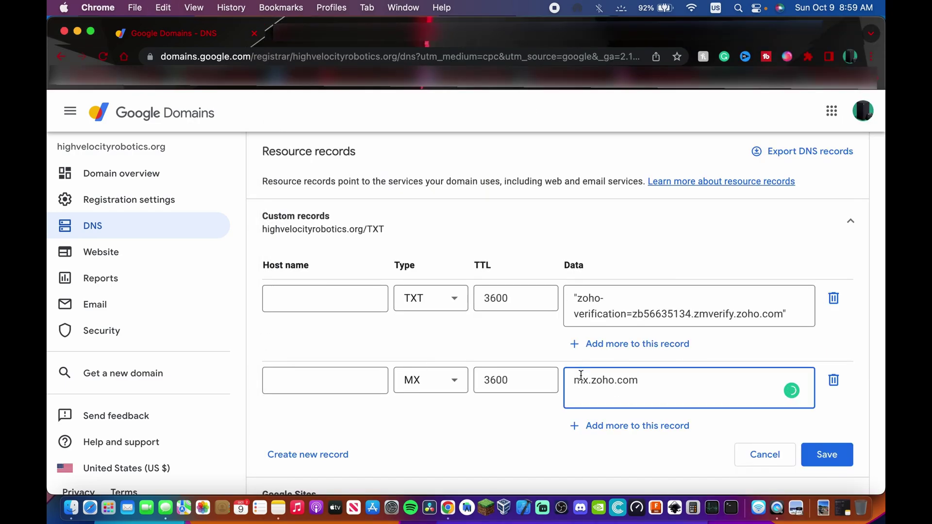
{"action": "key", "text": "super+Left"}
{"action": "type", "text": "10"}
{"action": "left_click", "coordinate": [651, 456]}
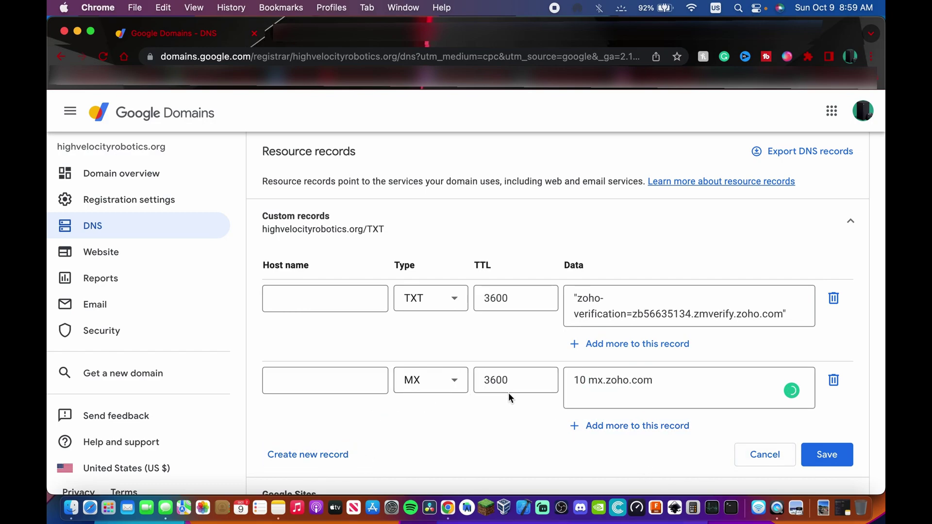
Add a second MX value, 20 mx2.zoho.com, and a row for a third
{"action": "left_click", "coordinate": [850, 56]}
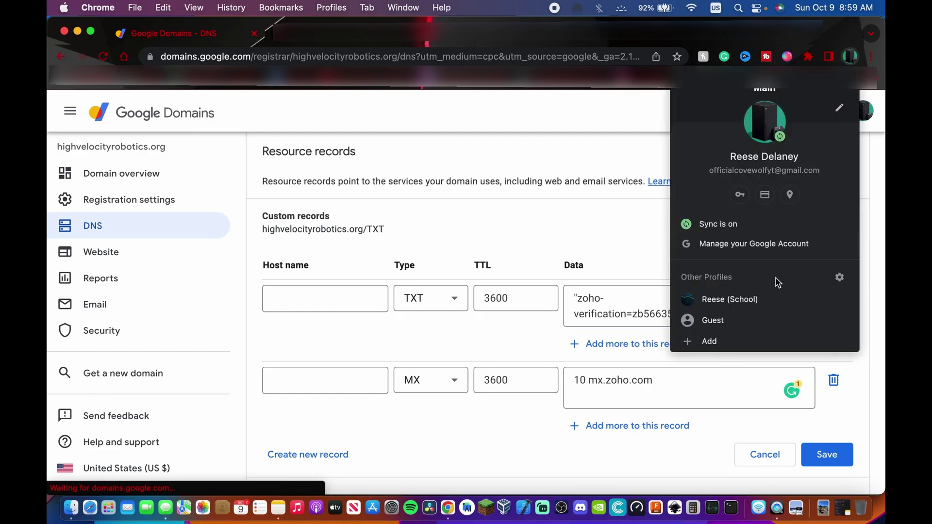
{"action": "left_click", "coordinate": [765, 297]}
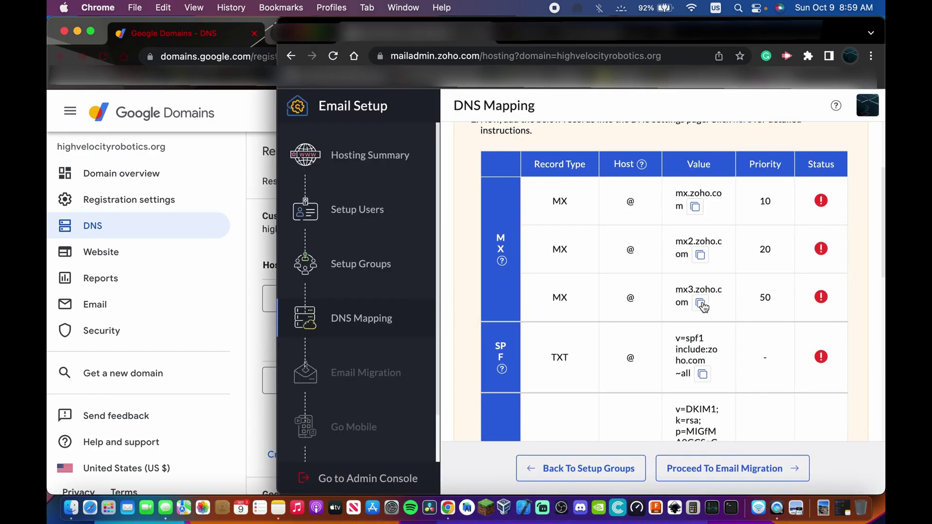
{"action": "left_click", "coordinate": [701, 256]}
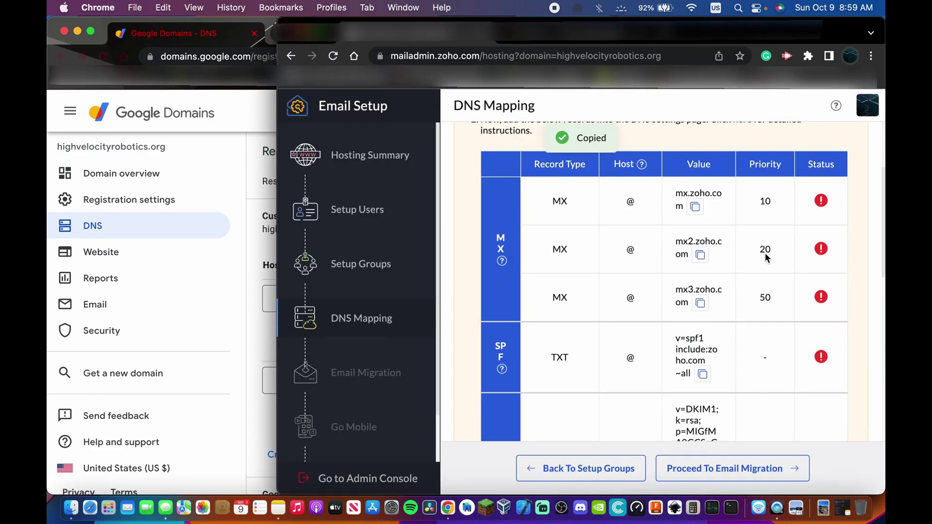
{"action": "left_click", "coordinate": [267, 345]}
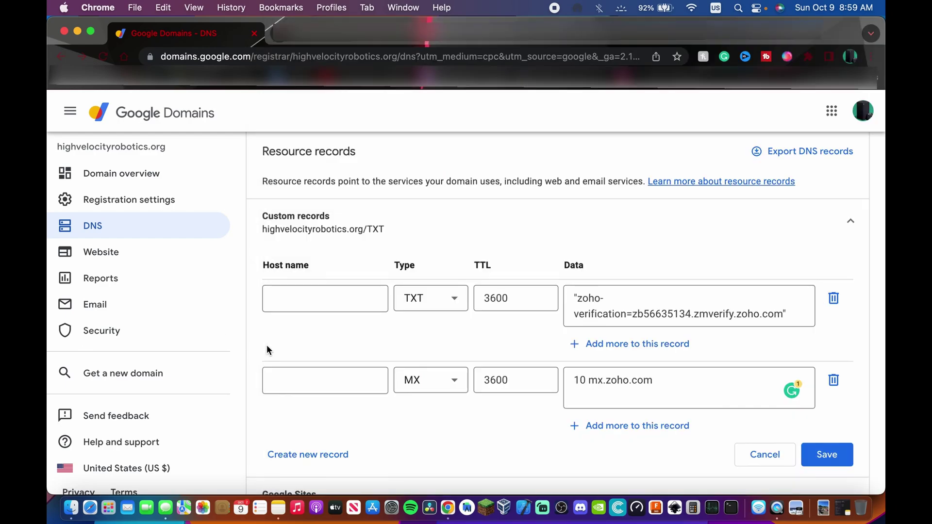
{"action": "left_click", "coordinate": [602, 425]}
{"action": "type", "text": "2"}
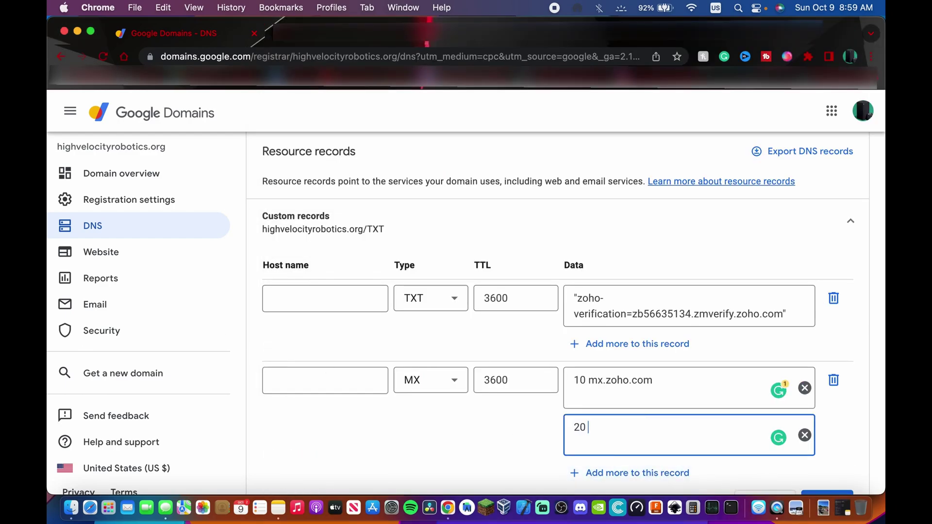
{"action": "type", "text": "0"}
{"action": "key", "text": "super+v"}
{"action": "scroll", "coordinate": [710, 407], "scroll_direction": "down", "scroll_amount": 2}
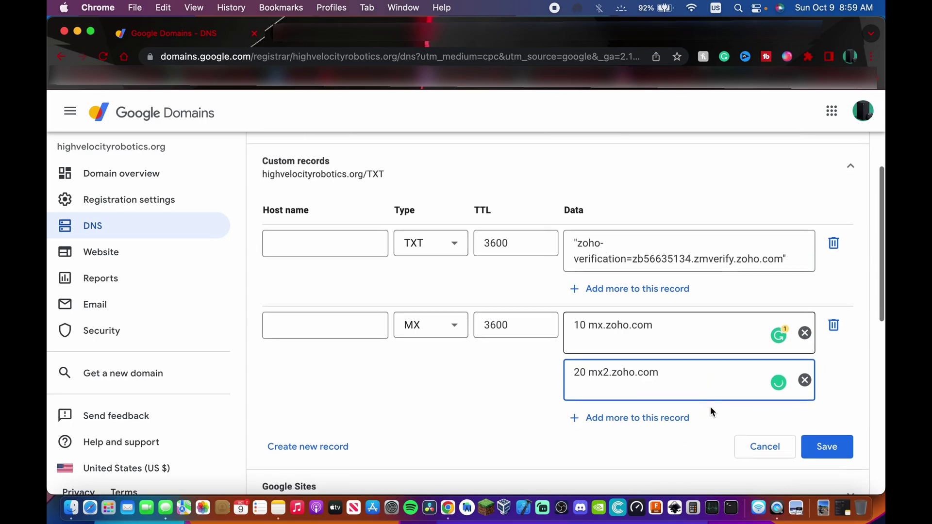
{"action": "left_click", "coordinate": [658, 418]}
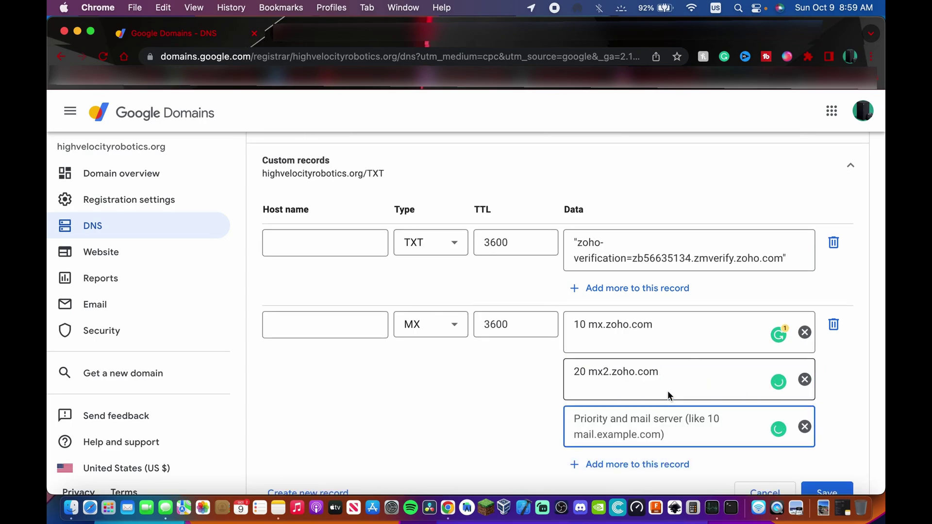
Add the third MX value 50 mx3.zoho.com, save, and reopen the custom records
{"action": "left_click", "coordinate": [851, 56]}
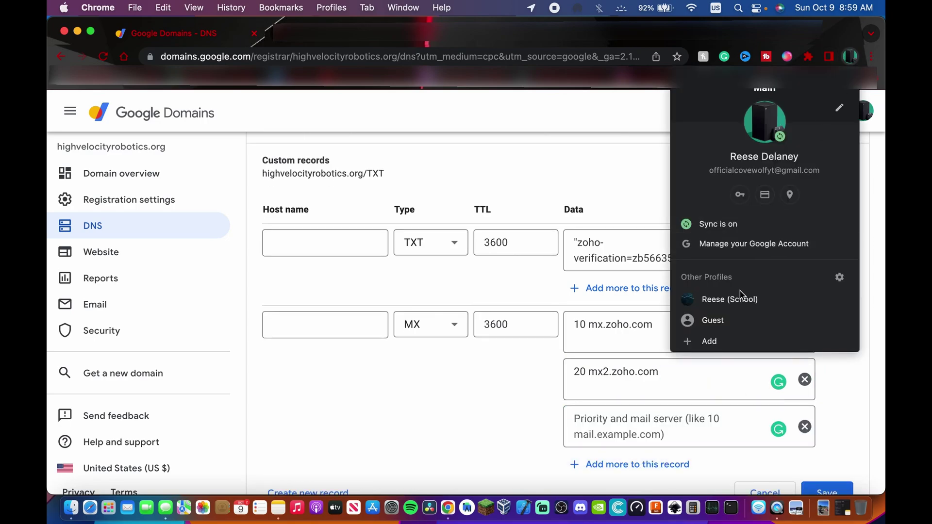
{"action": "left_click", "coordinate": [741, 297]}
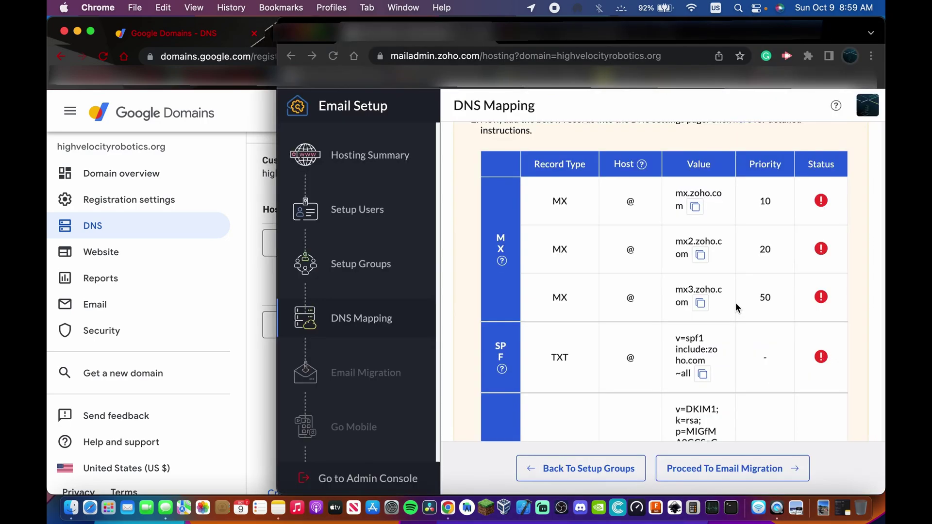
{"action": "left_click", "coordinate": [701, 303]}
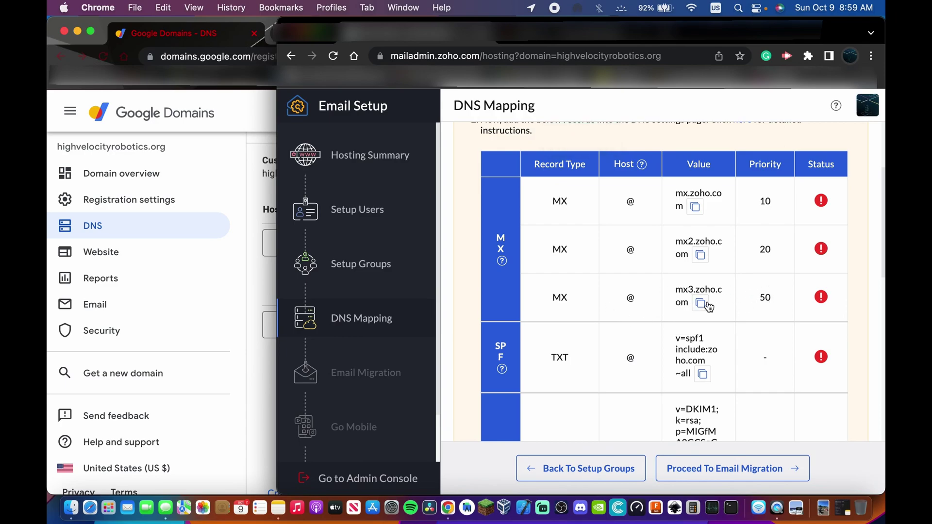
{"action": "left_click", "coordinate": [270, 344]}
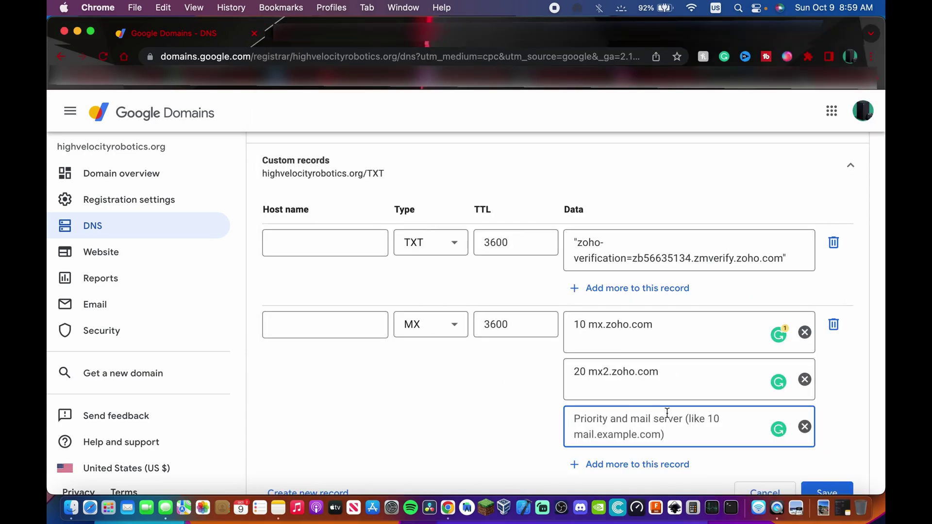
{"action": "type", "text": "50"}
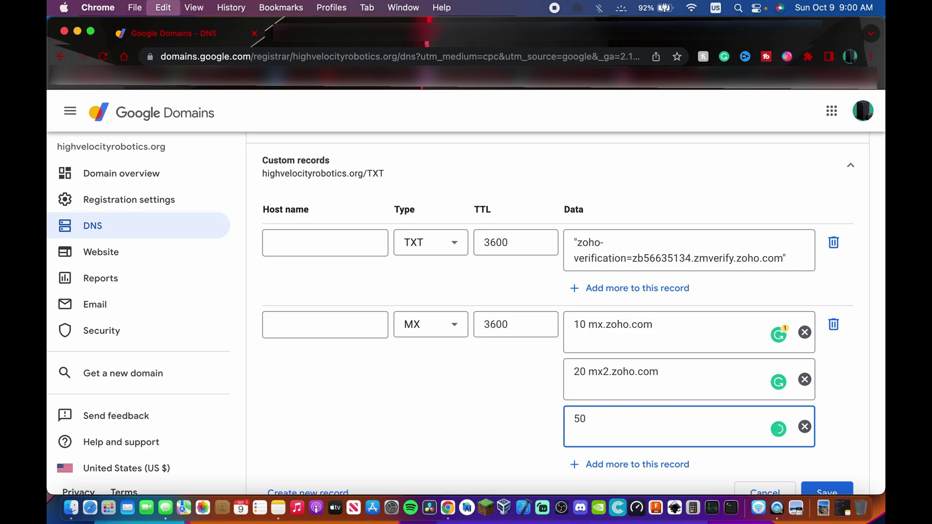
{"action": "key", "text": "super+v"}
{"action": "scroll", "coordinate": [772, 457], "scroll_direction": "down", "scroll_amount": 2}
{"action": "left_click", "coordinate": [823, 454]}
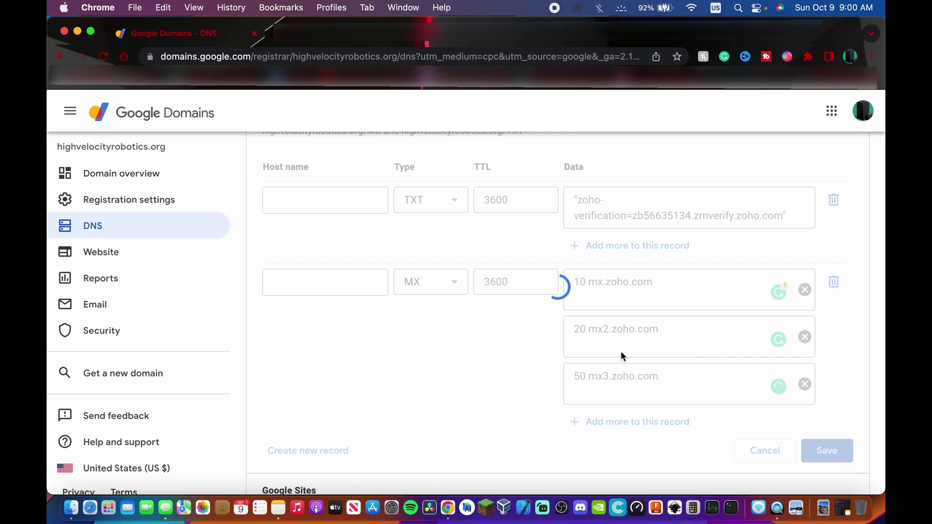
{"action": "scroll", "coordinate": [714, 311], "scroll_direction": "up", "scroll_amount": 2}
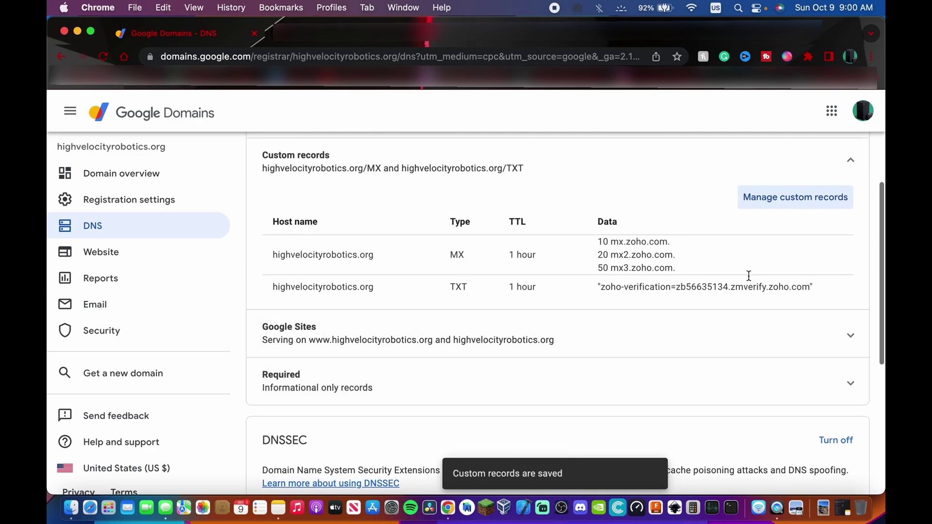
{"action": "left_click", "coordinate": [817, 208]}
{"action": "scroll", "coordinate": [480, 325], "scroll_direction": "down", "scroll_amount": 2}
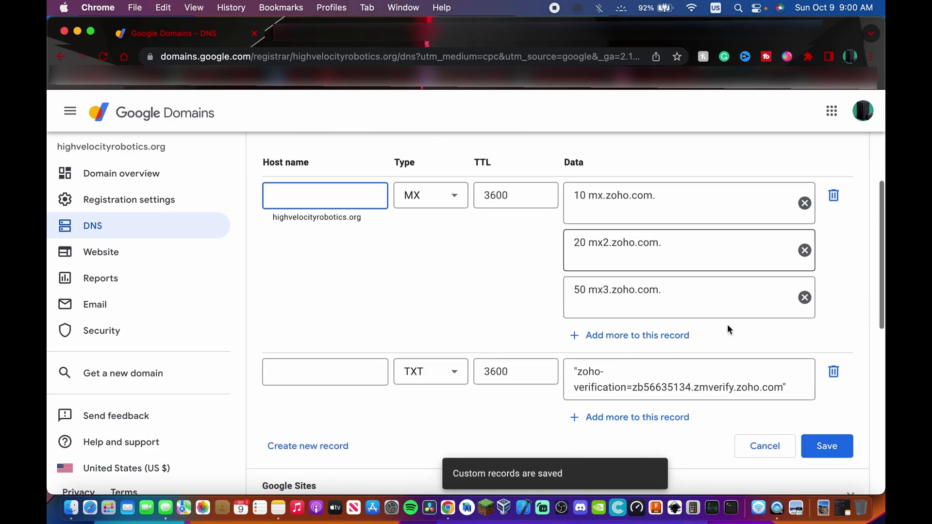
Copy the SPF value v=spf1 include:zoho.com ~all from Zoho's DNS Mapping
{"action": "left_click", "coordinate": [850, 58]}
{"action": "left_click", "coordinate": [730, 300]}
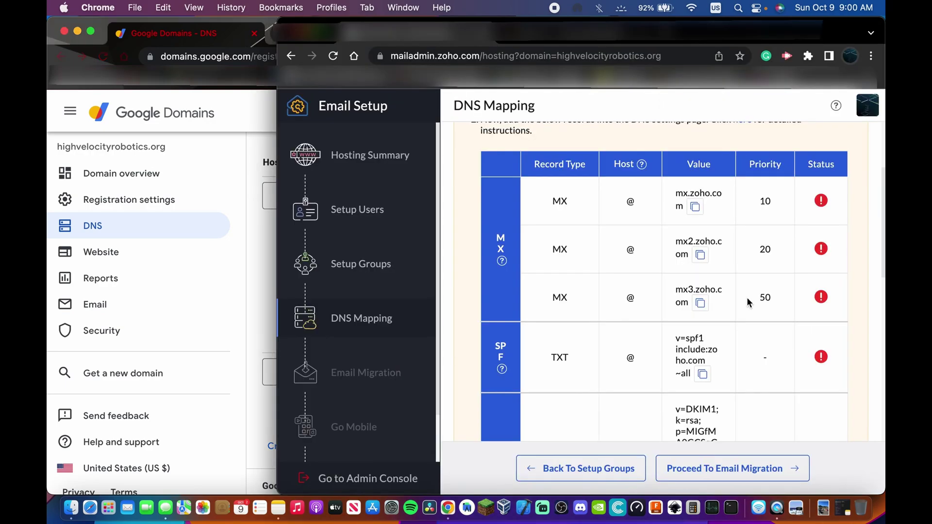
{"action": "scroll", "coordinate": [751, 261], "scroll_direction": "down", "scroll_amount": 5}
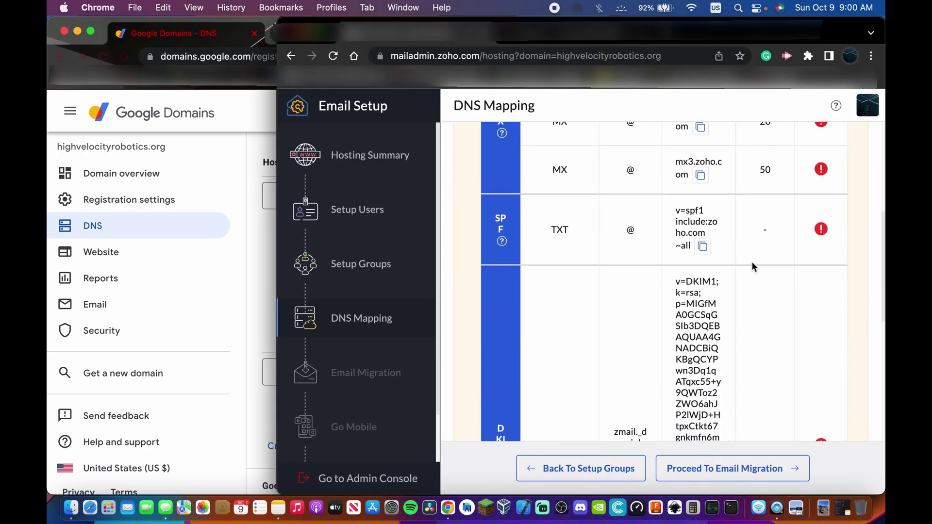
{"action": "scroll", "coordinate": [732, 266], "scroll_direction": "up", "scroll_amount": 1}
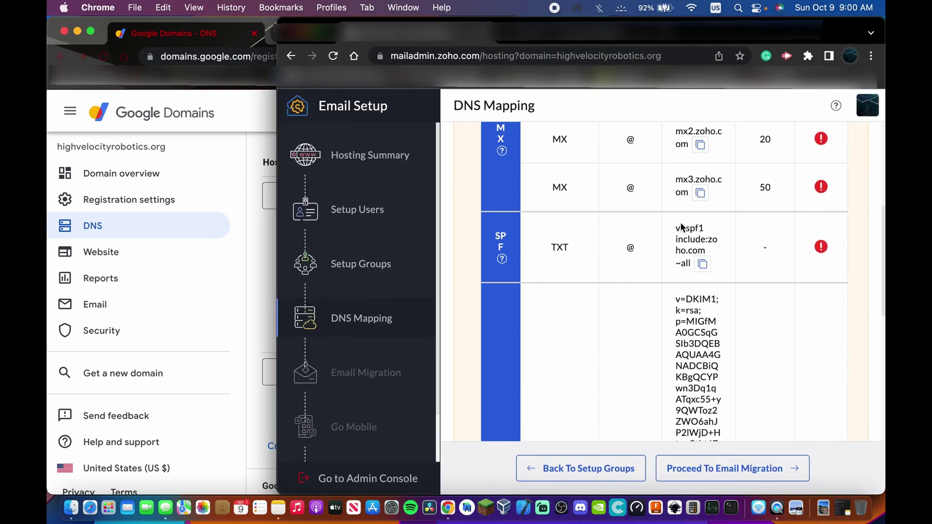
{"action": "left_click", "coordinate": [704, 265]}
Add the SPF value as a second TXT record value and save it
{"action": "left_click", "coordinate": [268, 275]}
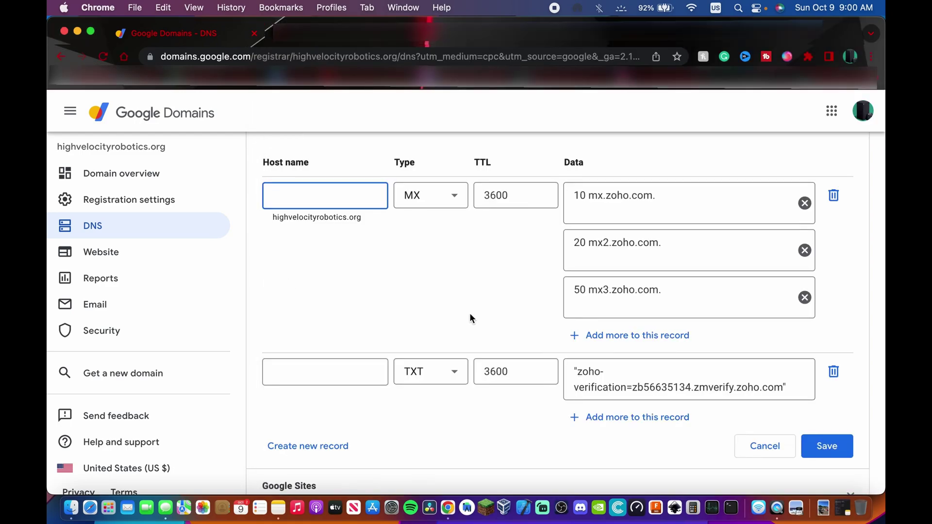
{"action": "scroll", "coordinate": [470, 318], "scroll_direction": "up", "scroll_amount": 1}
{"action": "scroll", "coordinate": [478, 350], "scroll_direction": "down", "scroll_amount": 2}
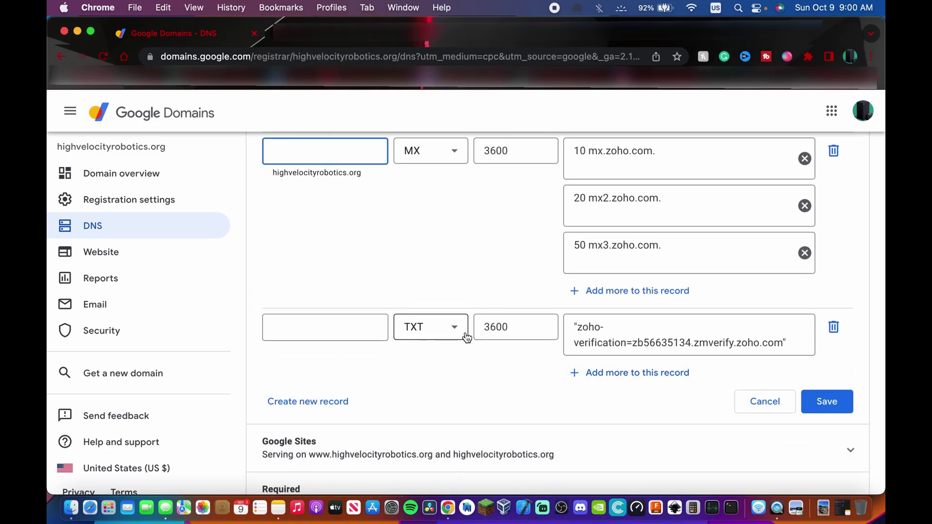
{"action": "left_click", "coordinate": [589, 373]}
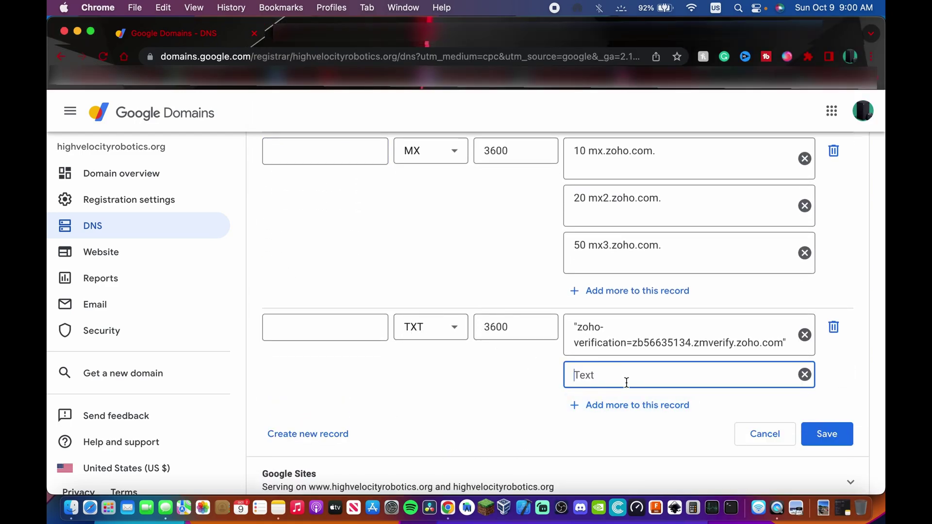
{"action": "key", "text": "super+v"}
{"action": "left_click", "coordinate": [804, 434]}
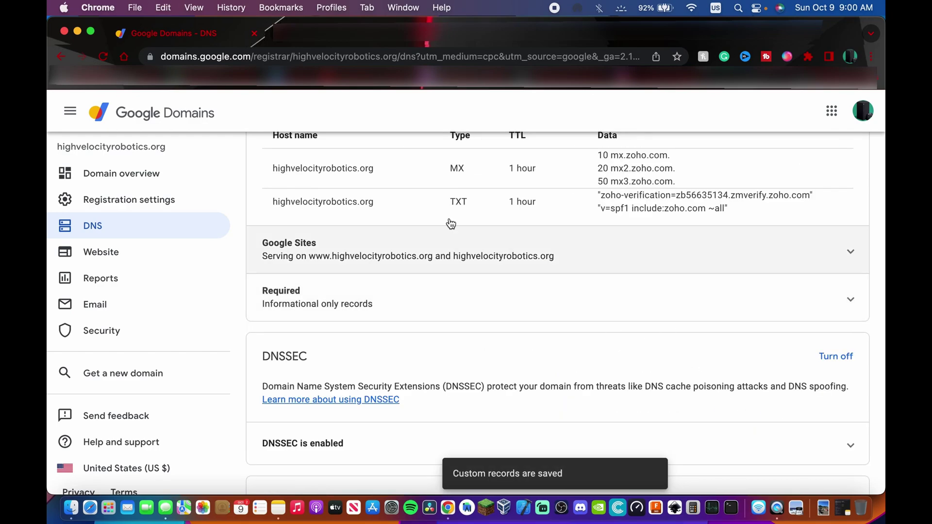
{"action": "scroll", "coordinate": [680, 228], "scroll_direction": "up", "scroll_amount": 5}
{"action": "left_click", "coordinate": [784, 284]}
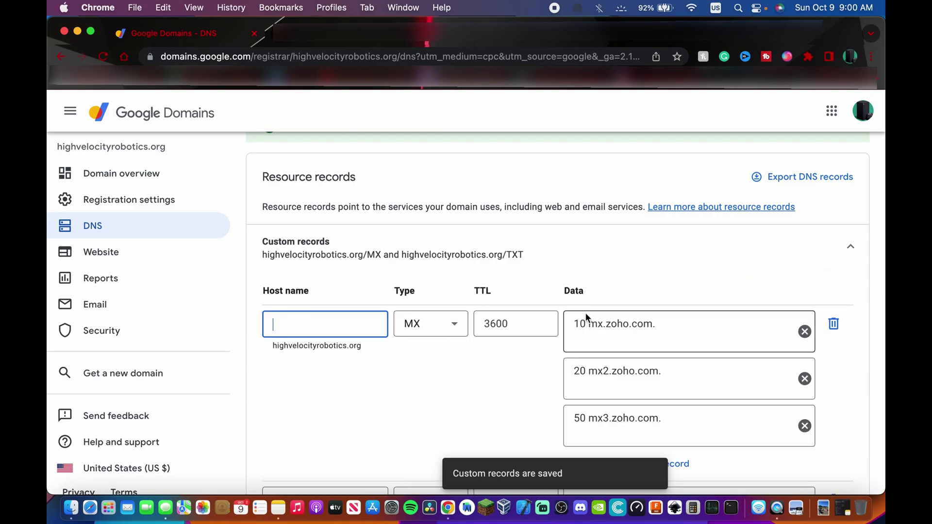
{"action": "scroll", "coordinate": [566, 388], "scroll_direction": "down", "scroll_amount": 5}
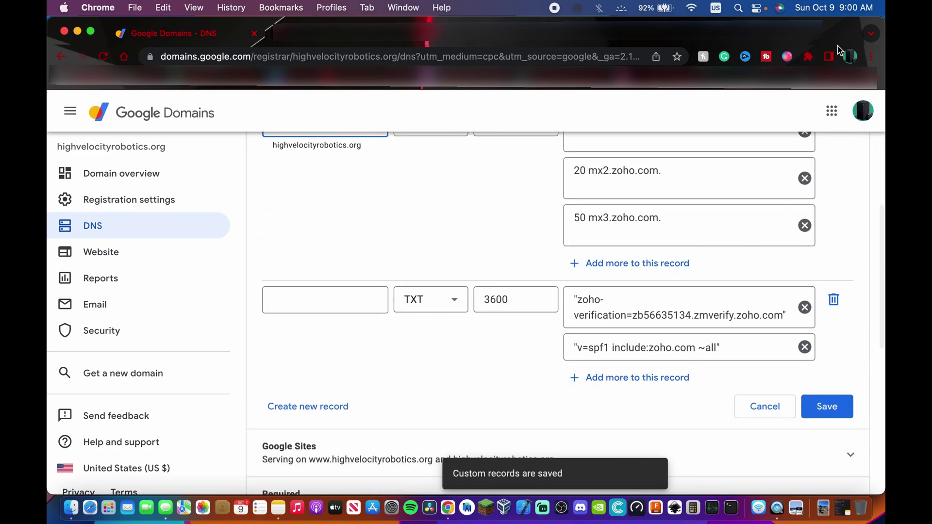
{"action": "left_click", "coordinate": [851, 57]}
Start a new Google Domains custom record with host zmail._domainkey, copied from Zoho's DNS Mapping page
{"action": "left_click", "coordinate": [748, 302]}
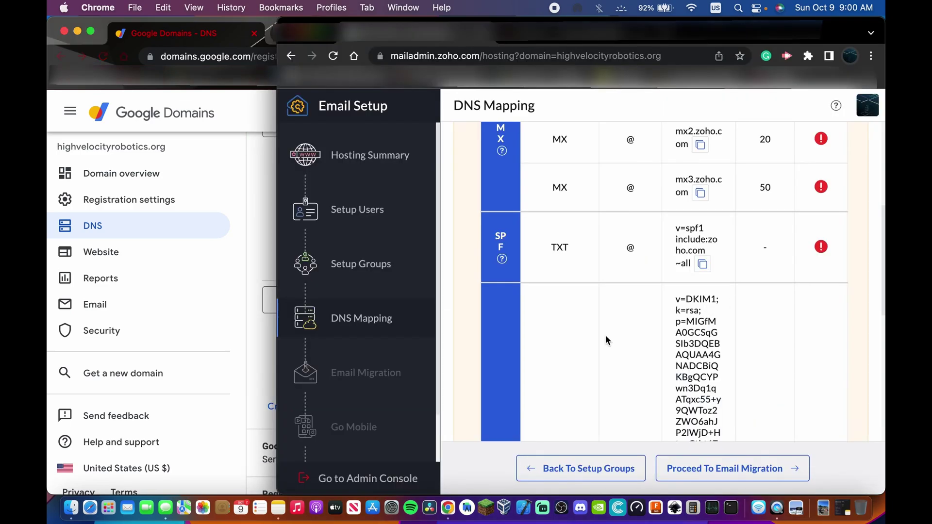
{"action": "scroll", "coordinate": [606, 340], "scroll_direction": "down", "scroll_amount": 4}
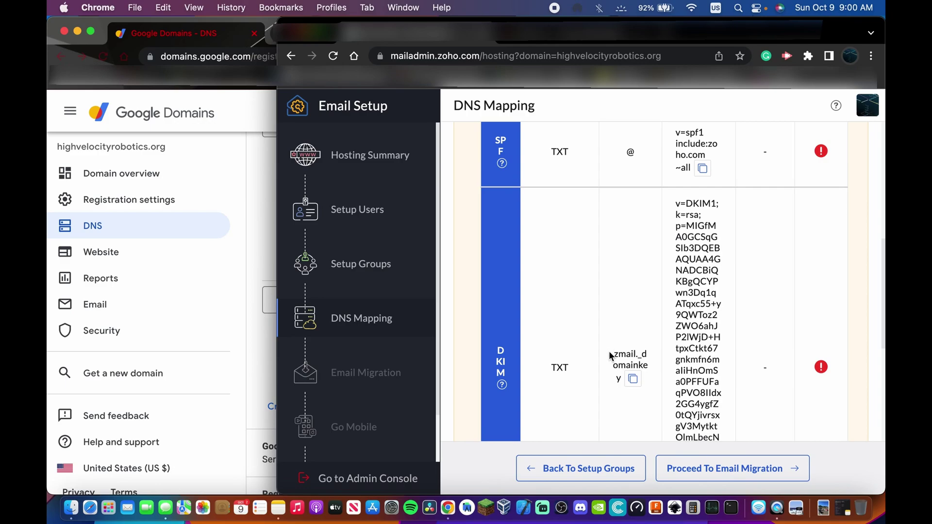
{"action": "scroll", "coordinate": [609, 351], "scroll_direction": "down", "scroll_amount": 2}
{"action": "scroll", "coordinate": [630, 301], "scroll_direction": "up", "scroll_amount": 3}
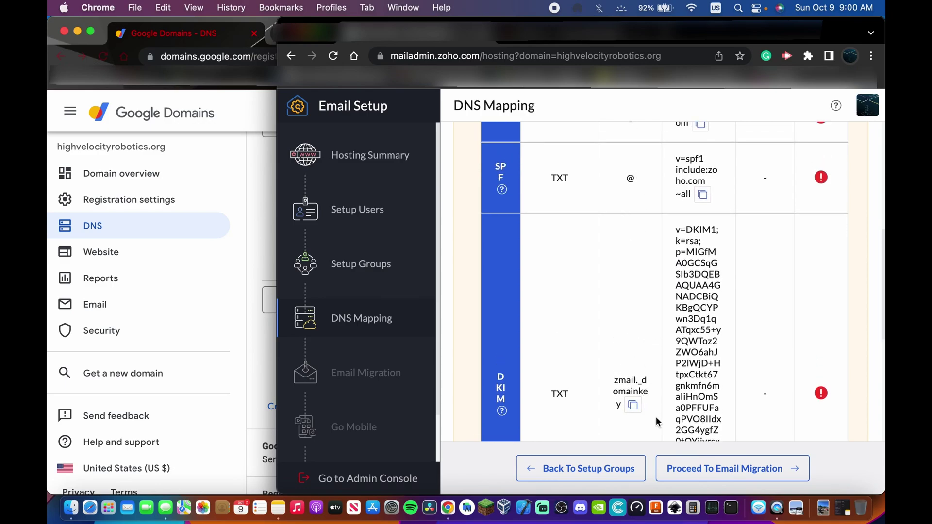
{"action": "left_click", "coordinate": [634, 405]}
{"action": "left_click", "coordinate": [267, 213]}
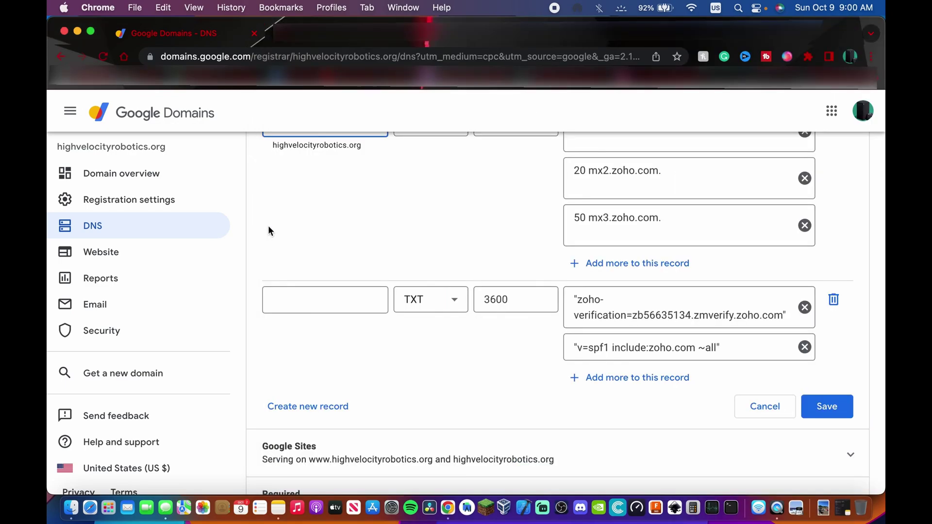
{"action": "left_click", "coordinate": [318, 408]}
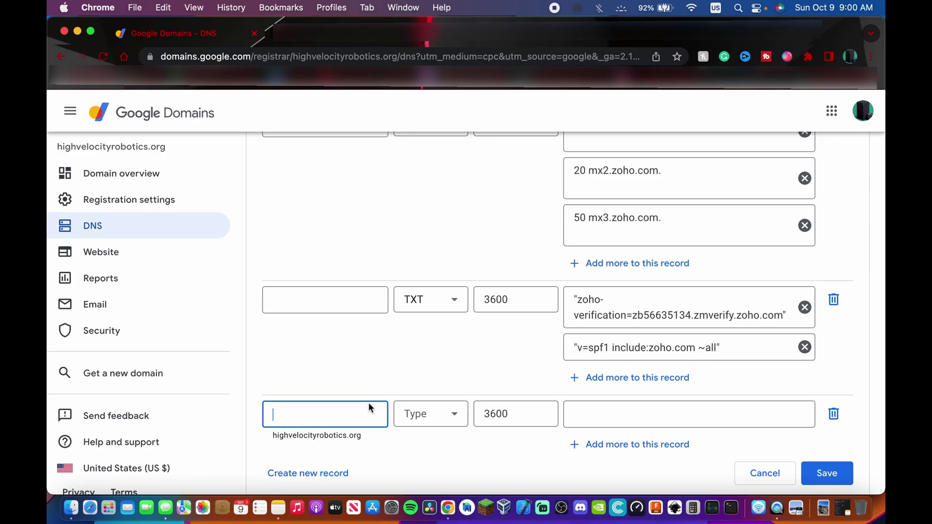
{"action": "key", "text": "super+v"}
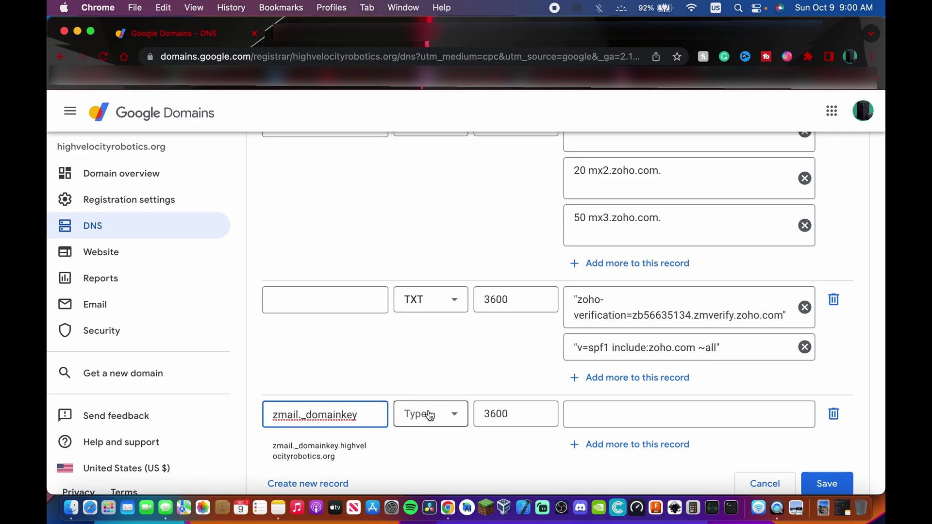
Set the new zmail._domainkey record's type to TXT
{"action": "left_click", "coordinate": [447, 413]}
{"action": "scroll", "coordinate": [431, 379], "scroll_direction": "down", "scroll_amount": 3}
{"action": "scroll", "coordinate": [423, 383], "scroll_direction": "down", "scroll_amount": 3}
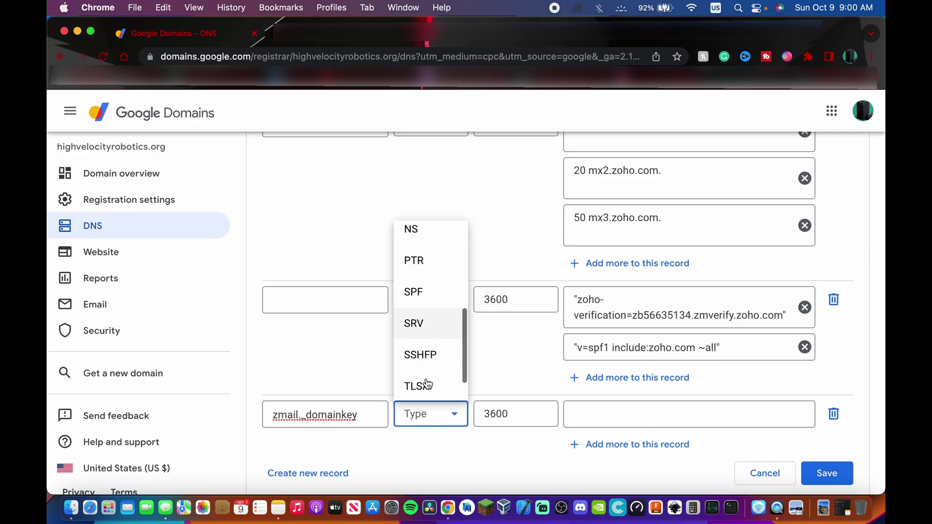
{"action": "left_click", "coordinate": [427, 381]}
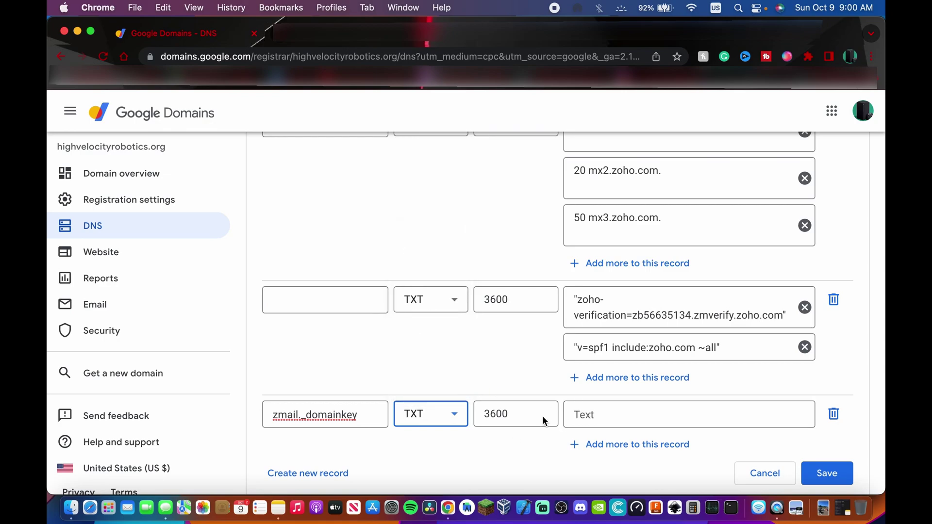
Copy Zoho's DKIM value into the TXT record's value field and save the record
{"action": "left_click", "coordinate": [586, 414]}
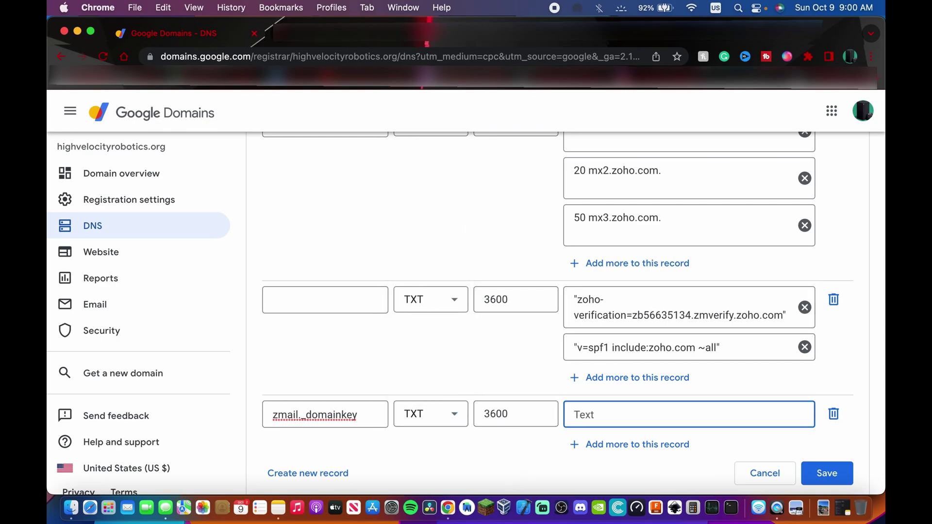
{"action": "left_click", "coordinate": [851, 57]}
{"action": "left_click", "coordinate": [771, 299]}
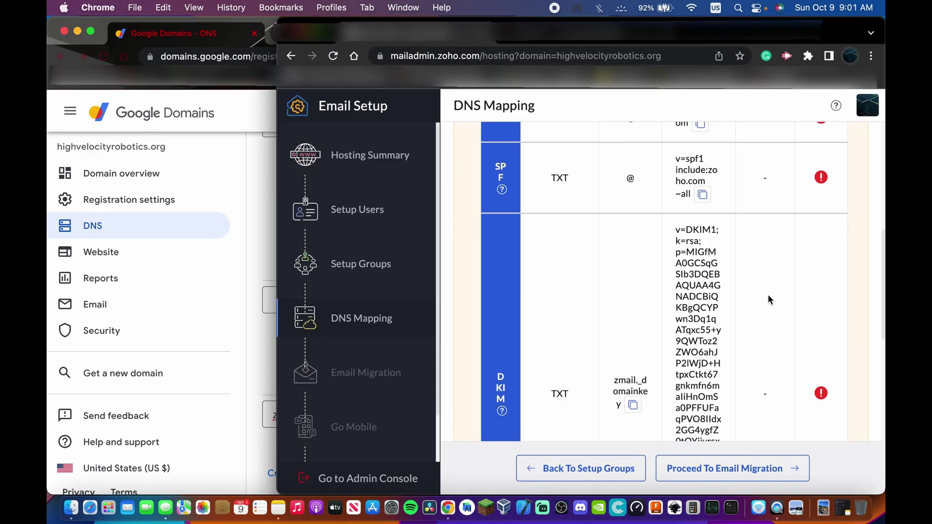
{"action": "scroll", "coordinate": [724, 259], "scroll_direction": "down", "scroll_amount": 5}
{"action": "scroll", "coordinate": [724, 259], "scroll_direction": "up", "scroll_amount": 1}
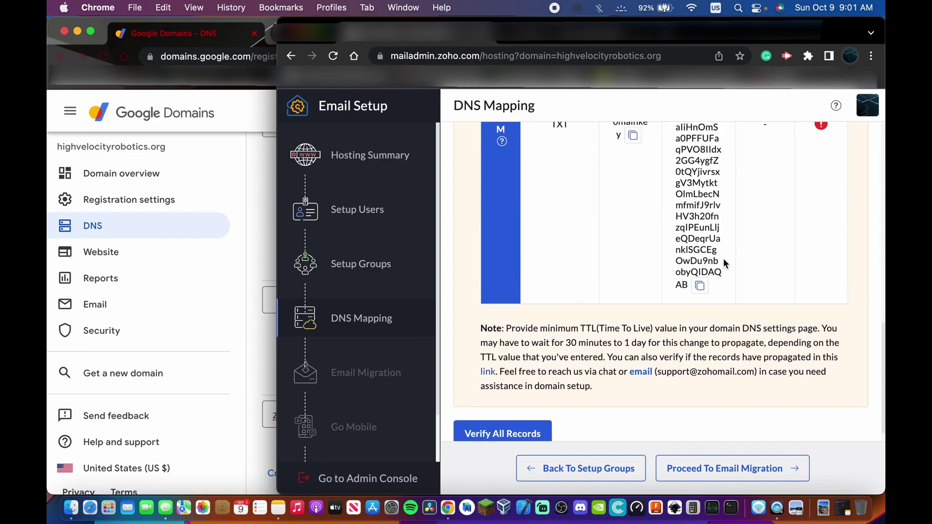
{"action": "left_click", "coordinate": [699, 285]}
{"action": "left_click", "coordinate": [271, 243]}
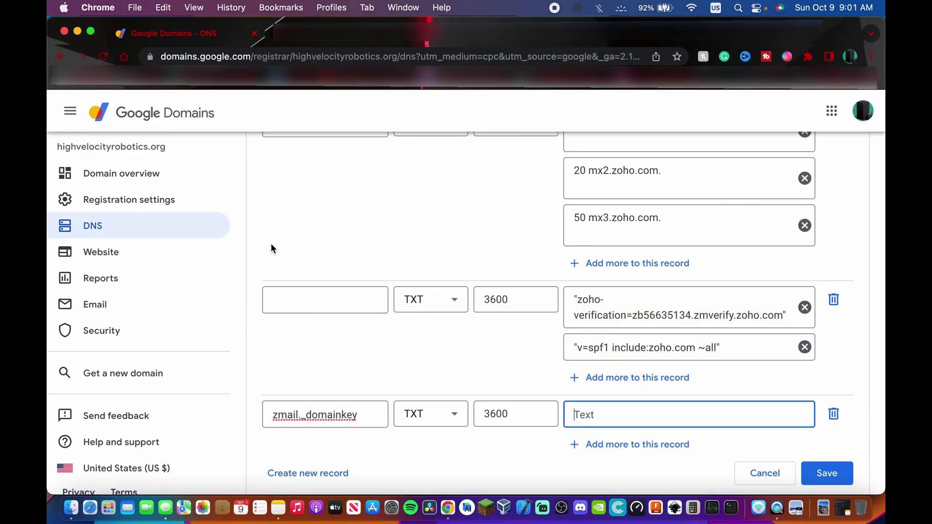
{"action": "key", "text": "super+v"}
{"action": "scroll", "coordinate": [666, 429], "scroll_direction": "down", "scroll_amount": 4}
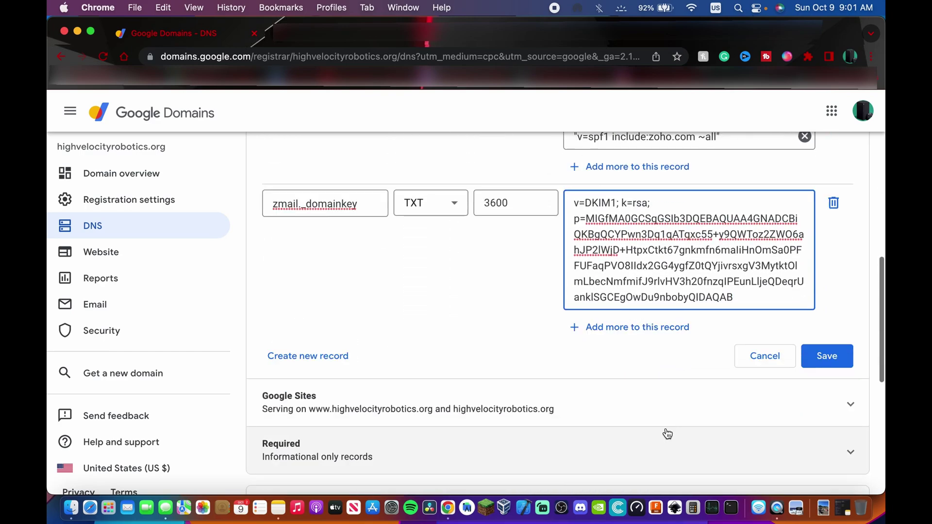
{"action": "left_click", "coordinate": [828, 355]}
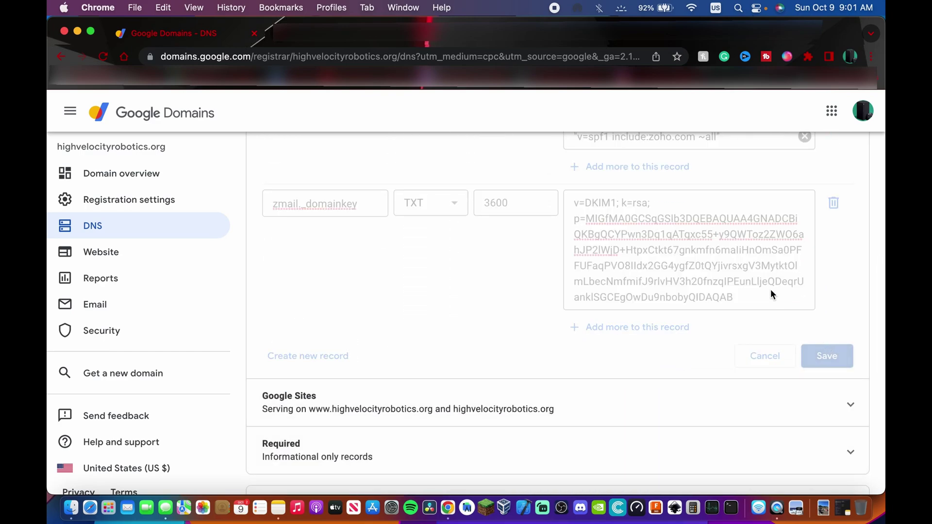
{"action": "scroll", "coordinate": [661, 277], "scroll_direction": "down", "scroll_amount": 2}
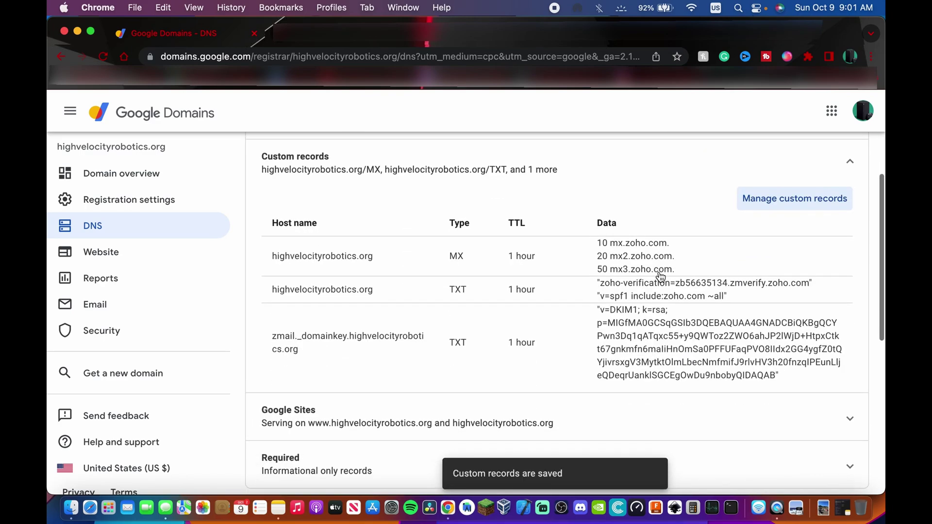
{"action": "left_click", "coordinate": [850, 57]}
Verify all DNS records on Zoho's DNS Mapping page and dismiss the propagation notice
{"action": "left_click", "coordinate": [741, 304]}
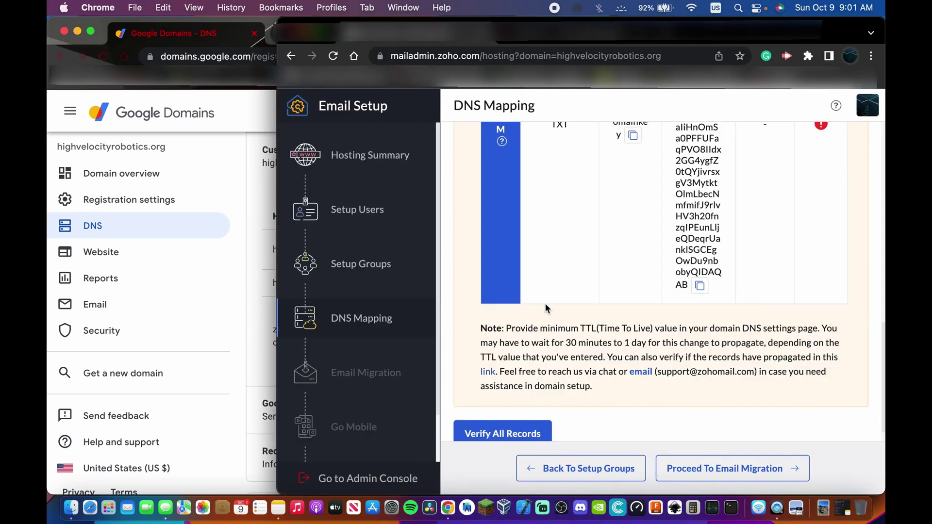
{"action": "scroll", "coordinate": [537, 313], "scroll_direction": "down", "scroll_amount": 1}
{"action": "left_click", "coordinate": [518, 418]}
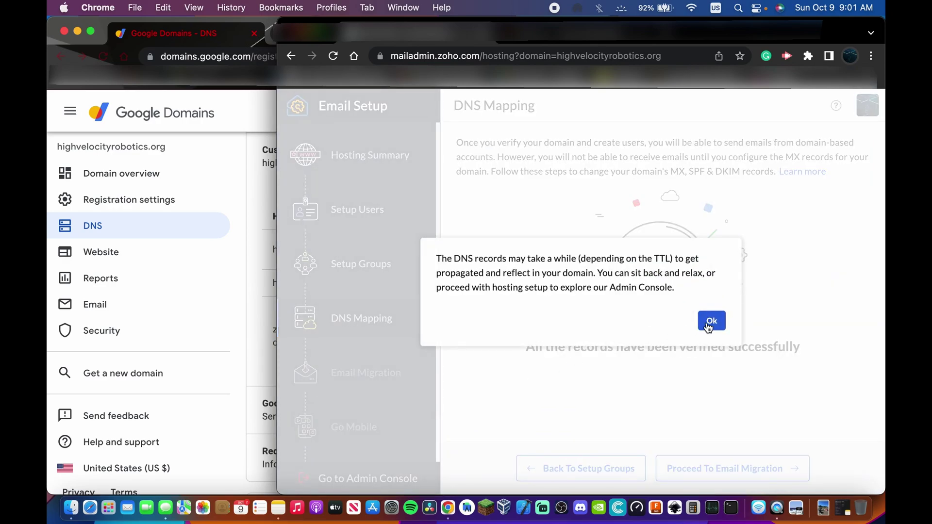
{"action": "left_click", "coordinate": [711, 322]}
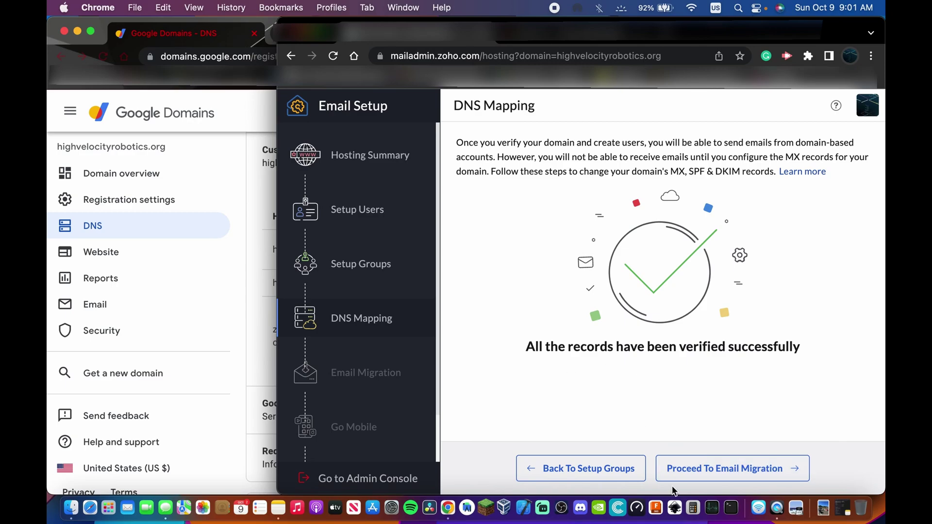
Proceed through Email Migration and Go Mobile to the setup-completion page
{"action": "left_click", "coordinate": [693, 471]}
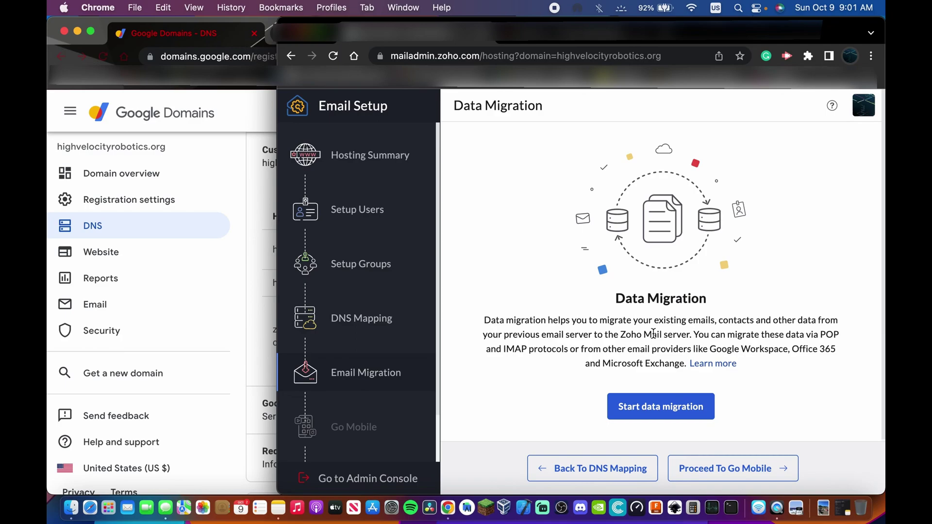
{"action": "left_click", "coordinate": [704, 477]}
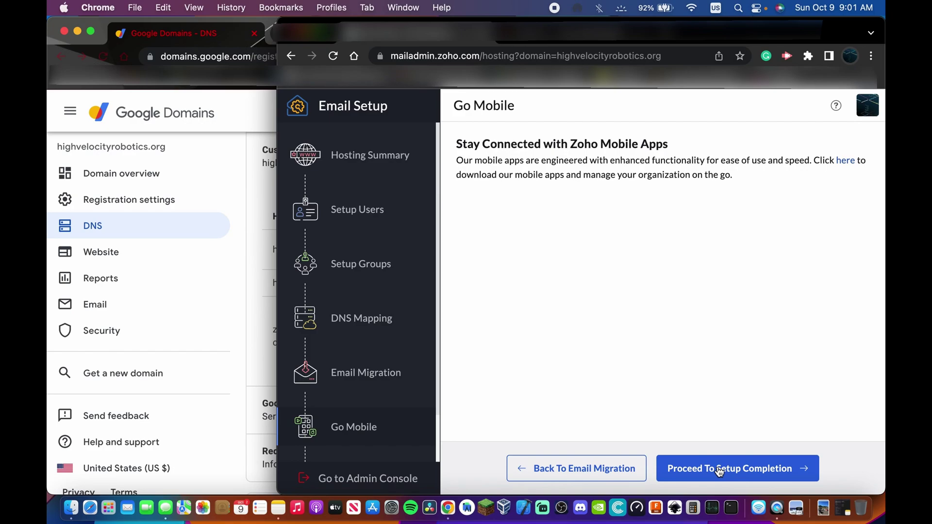
{"action": "left_click", "coordinate": [720, 470]}
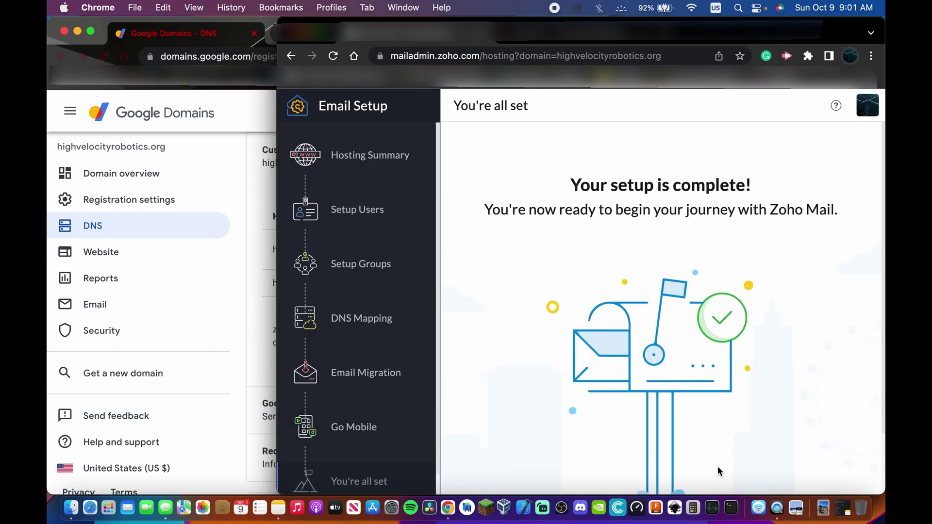
{"action": "scroll", "coordinate": [764, 384], "scroll_direction": "down", "scroll_amount": 2}
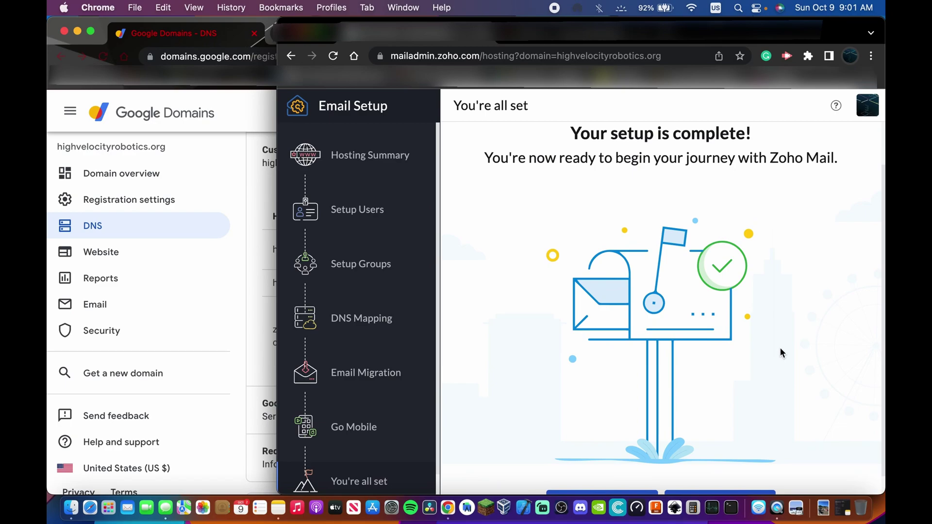
{"action": "scroll", "coordinate": [517, 171], "scroll_direction": "down", "scroll_amount": 1}
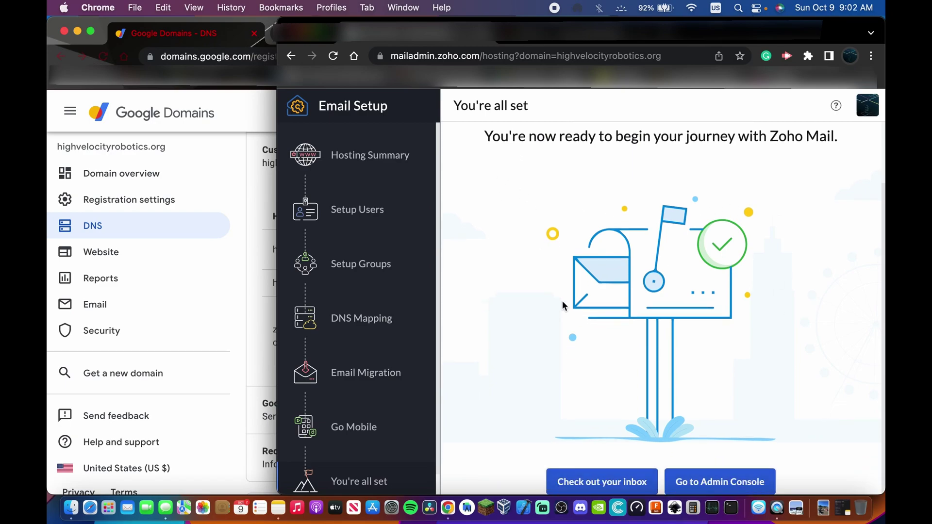
Open the new mailbox's inbox and skip the onboarding tour and tips
{"action": "left_click", "coordinate": [619, 483]}
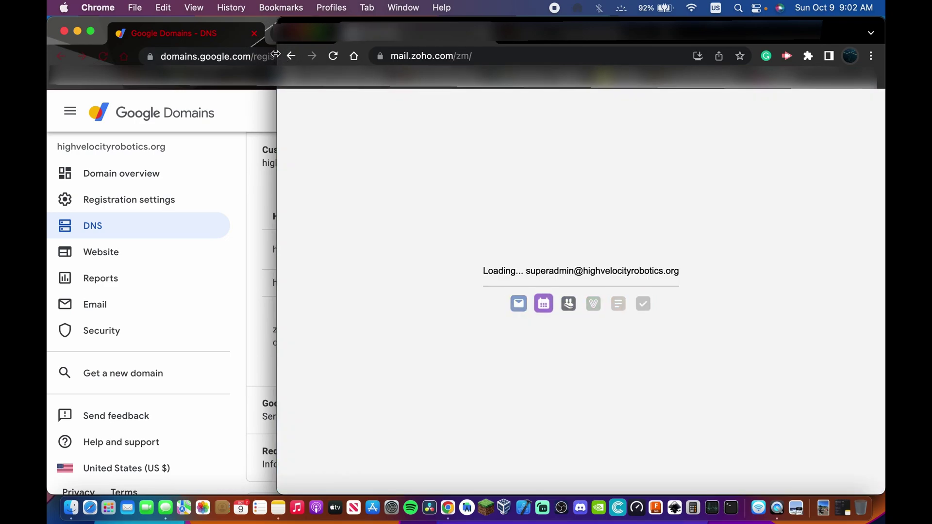
{"action": "left_click_drag", "start_coordinate": [276, 54], "coordinate": [60, 56]}
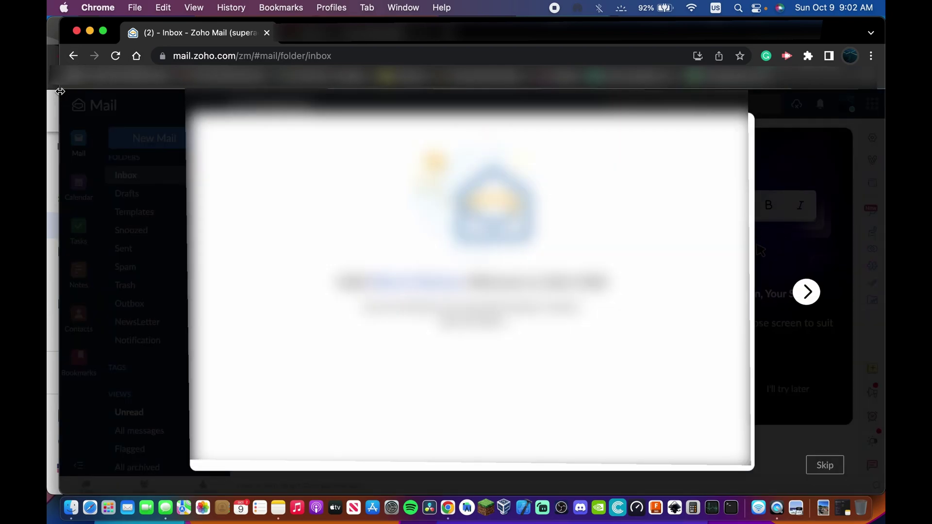
{"action": "left_click", "coordinate": [821, 465]}
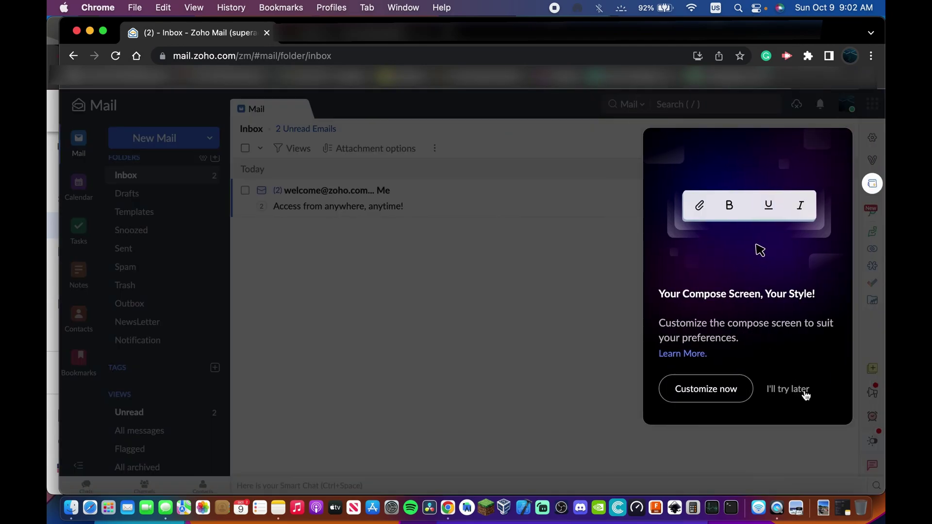
{"action": "left_click", "coordinate": [788, 390]}
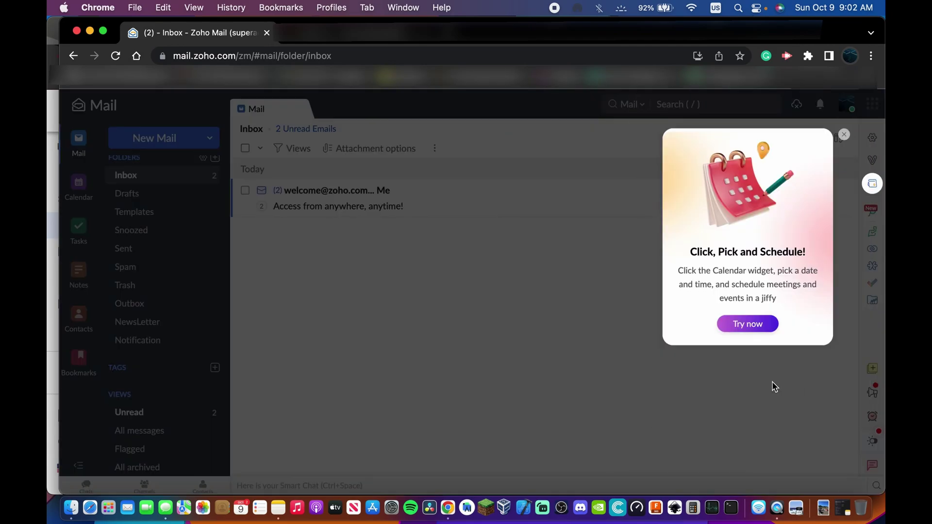
{"action": "left_click", "coordinate": [844, 135]}
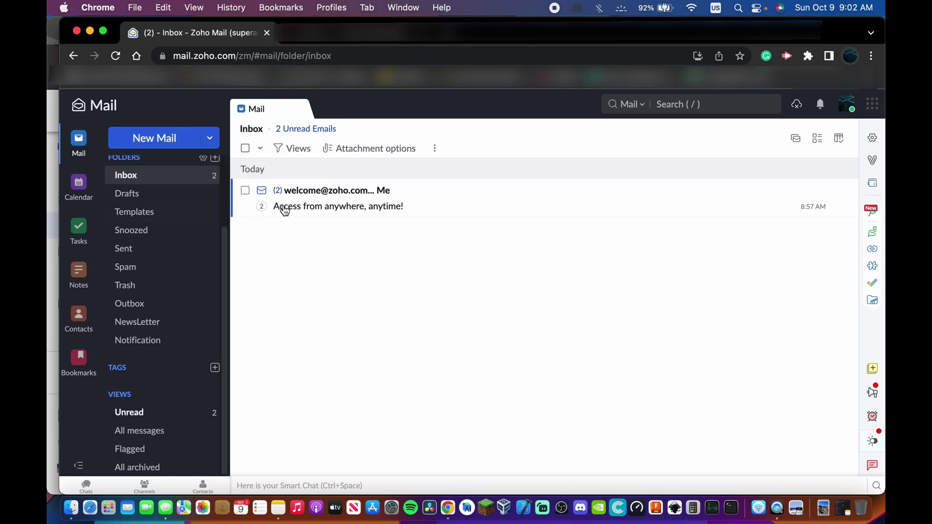
Send a new email with subject and body 'Test' to the Gmail recipient
{"action": "left_click", "coordinate": [163, 140]}
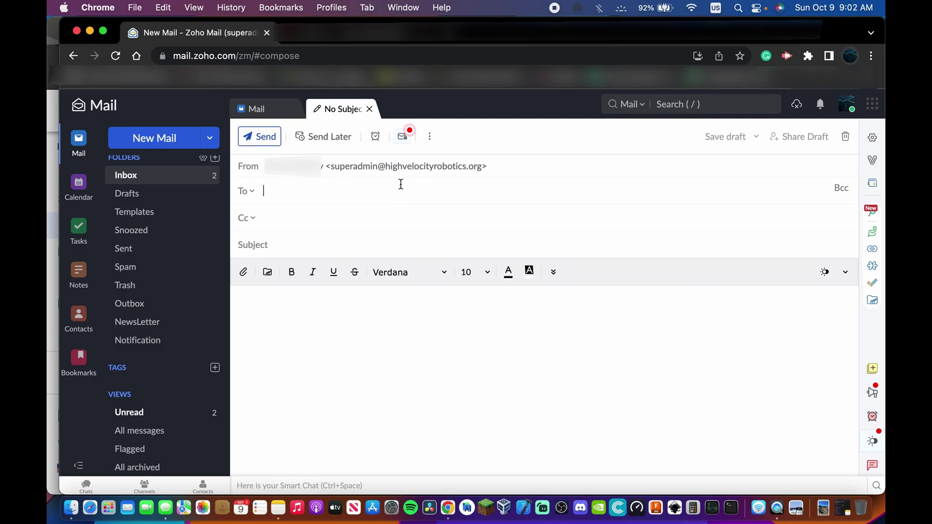
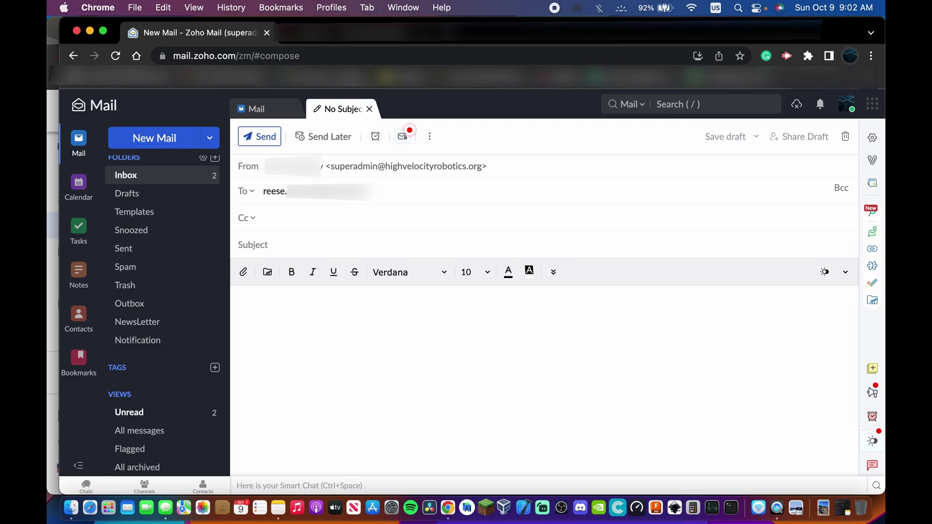
{"action": "left_click", "coordinate": [323, 248]}
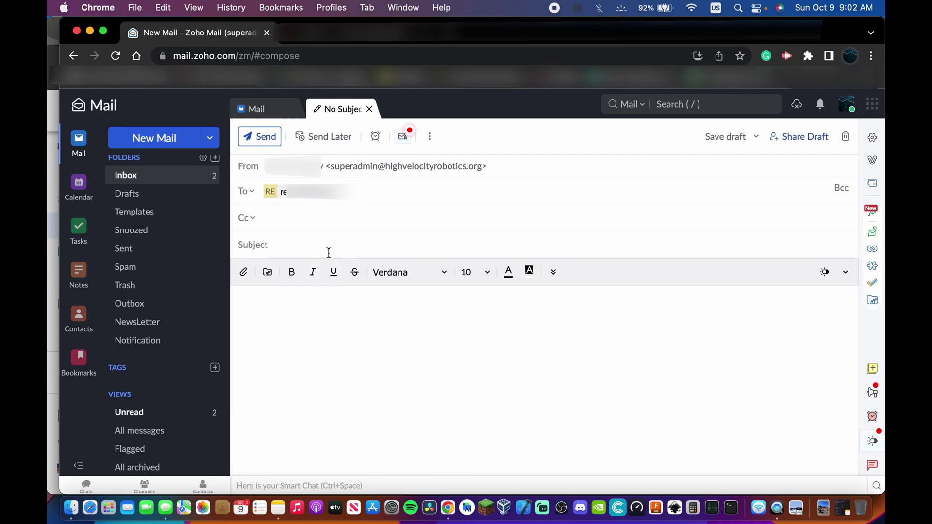
{"action": "type", "text": "Test"}
{"action": "left_click", "coordinate": [313, 299]}
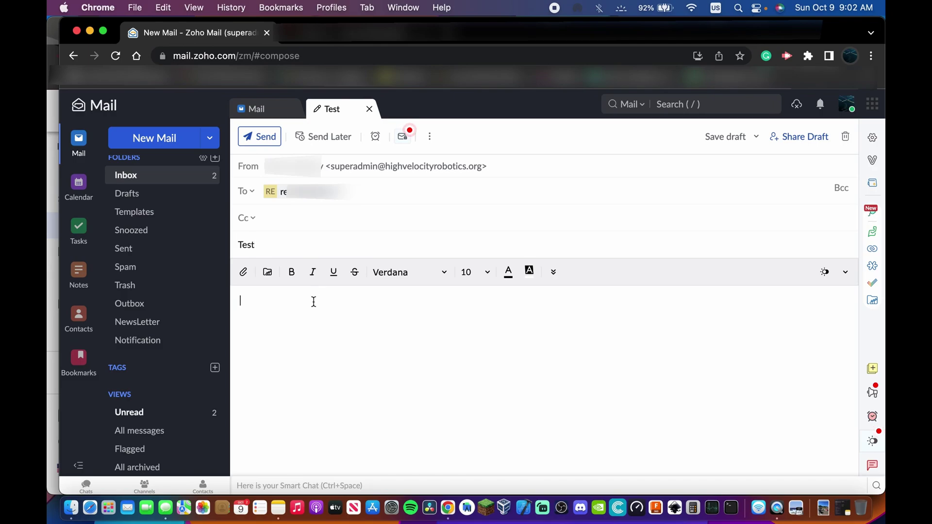
{"action": "type", "text": "Test"}
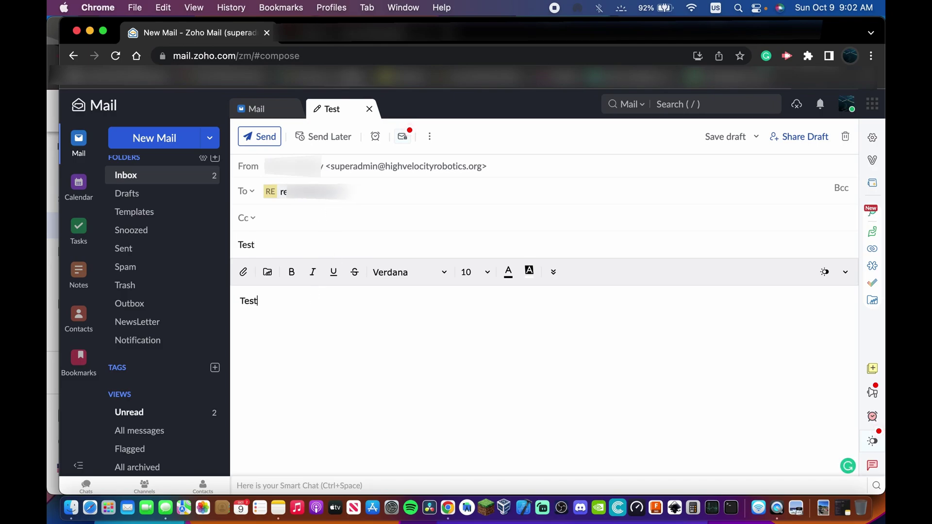
{"action": "left_click", "coordinate": [267, 140]}
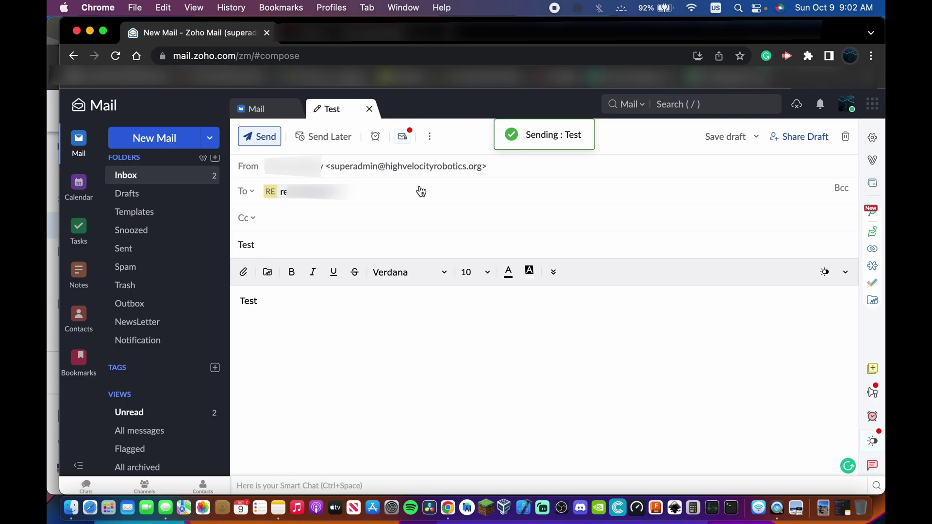
Switch to Gmail, mark the Zoho Team message read, and reload to find the Test email
{"action": "left_click", "coordinate": [333, 41]}
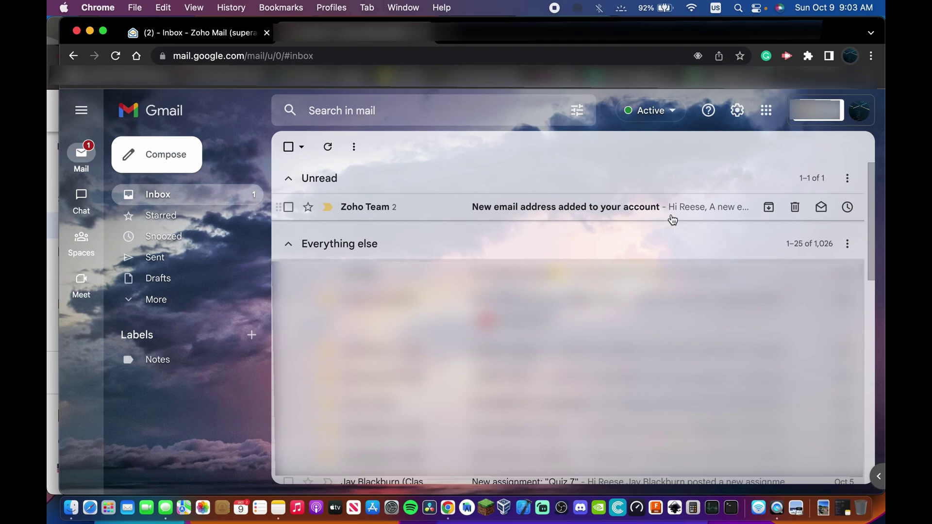
{"action": "left_click", "coordinate": [822, 207]}
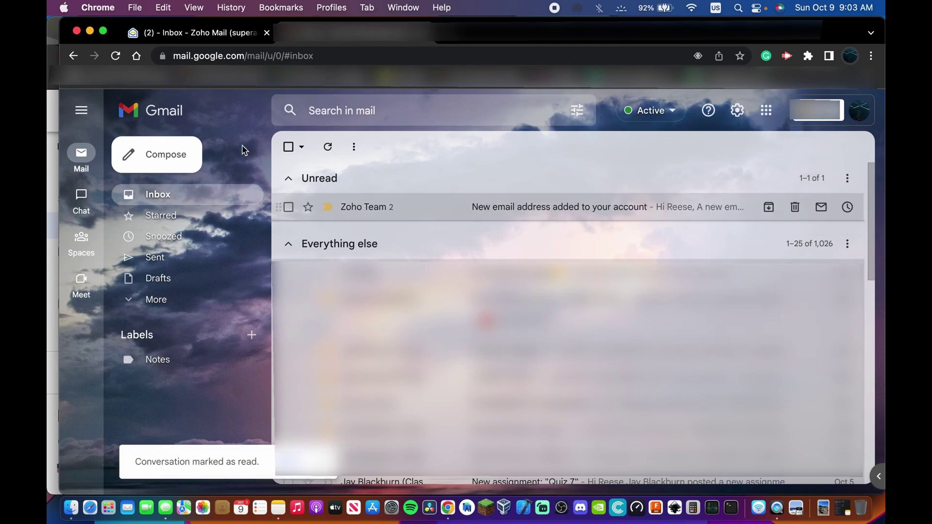
{"action": "left_click", "coordinate": [207, 52]}
{"action": "key", "text": "Return"}
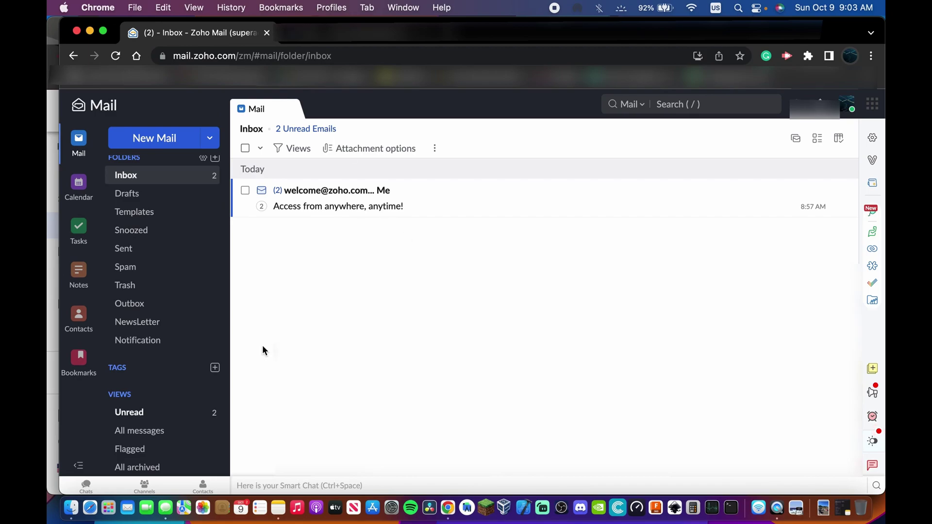
{"action": "key", "text": "super+bracketleft"}
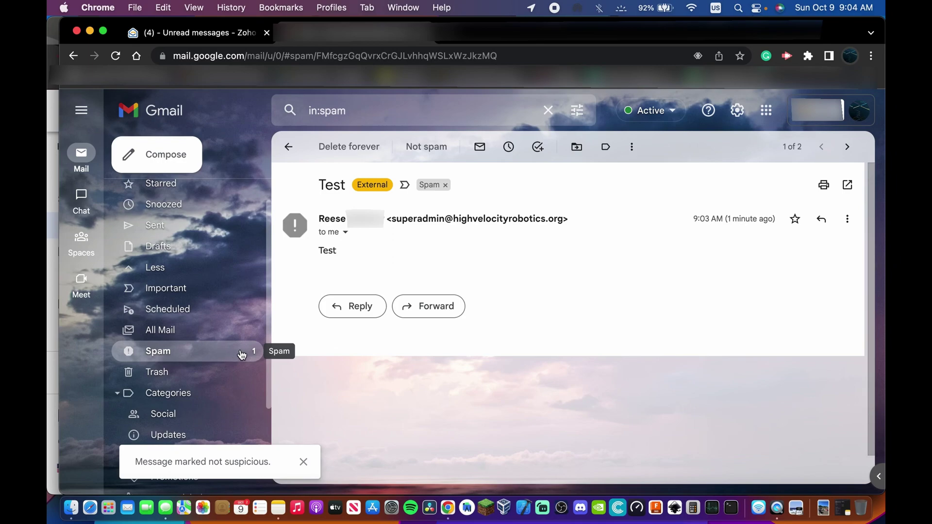
Inspect the sender line of the Test message in Gmail's Spam folder
{"action": "left_click", "coordinate": [185, 34]}
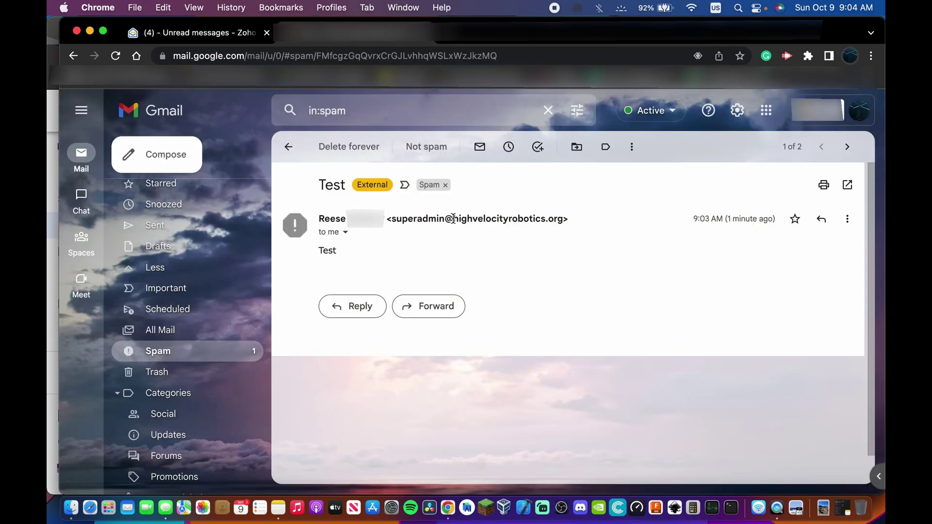
{"action": "left_click_drag", "start_coordinate": [370, 241], "coordinate": [314, 255]}
{"action": "left_click", "coordinate": [356, 247]}
{"action": "left_click", "coordinate": [325, 262]}
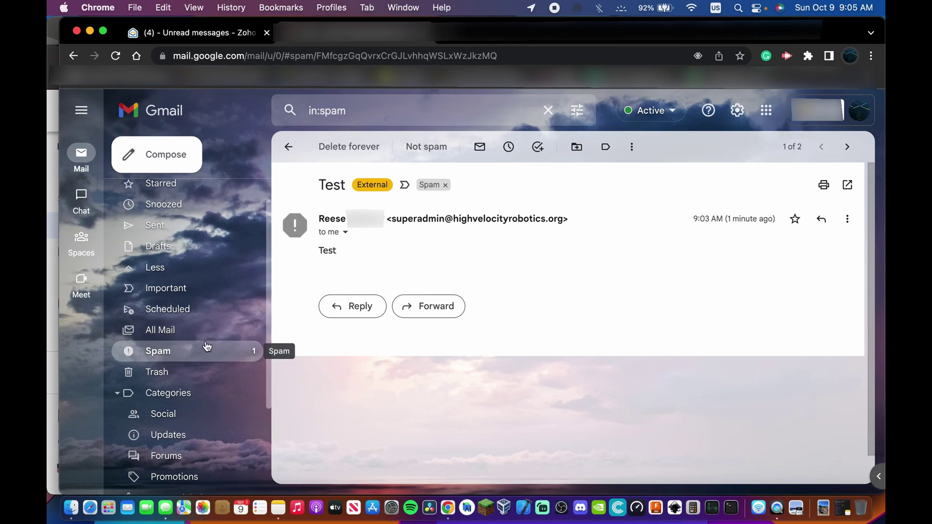
{"action": "scroll", "coordinate": [207, 346], "scroll_direction": "up", "scroll_amount": 2}
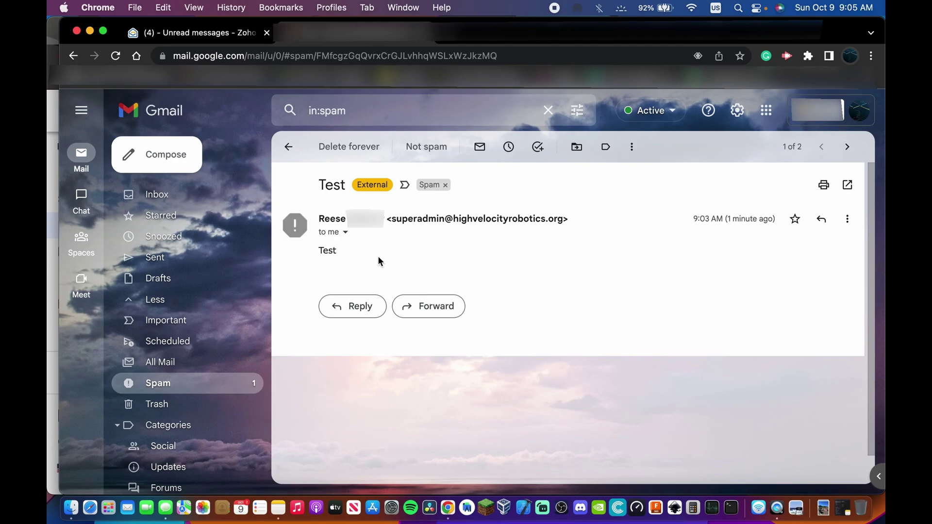
Reply 'yo' to the Test email and move the conversation out of Spam into the Inbox
{"action": "left_click", "coordinate": [354, 308]}
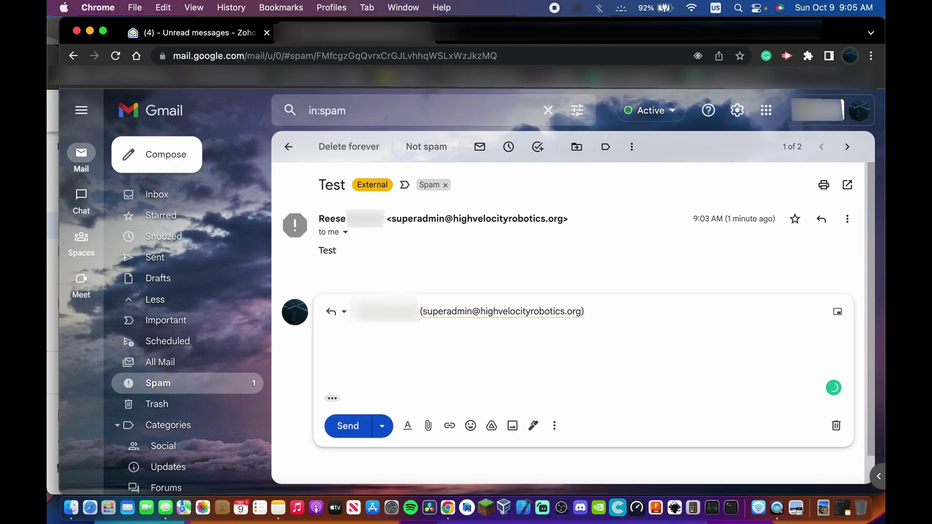
{"action": "left_click", "coordinate": [347, 430]}
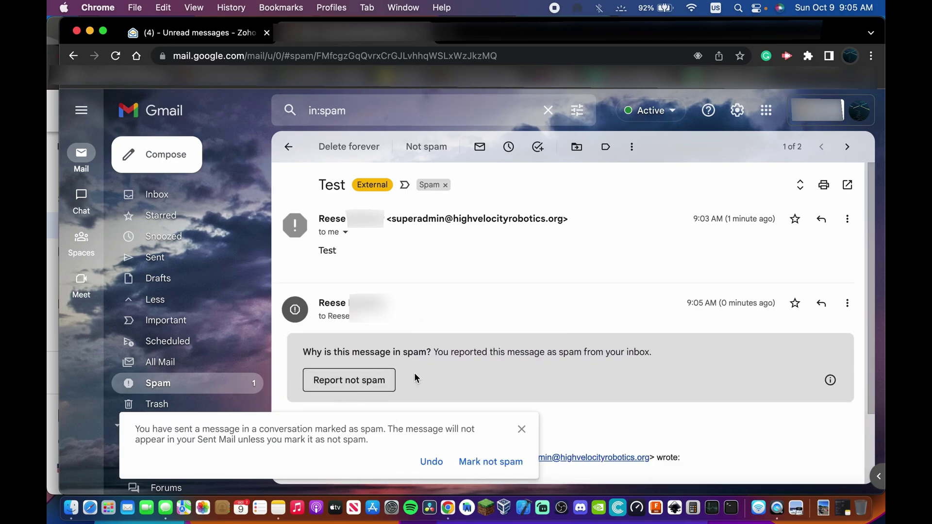
{"action": "left_click", "coordinate": [376, 375]}
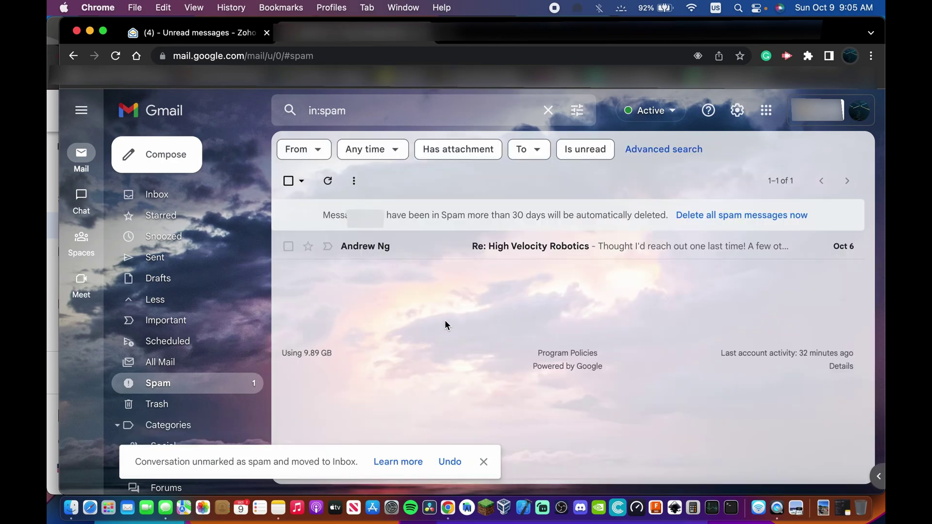
{"action": "left_click", "coordinate": [165, 195]}
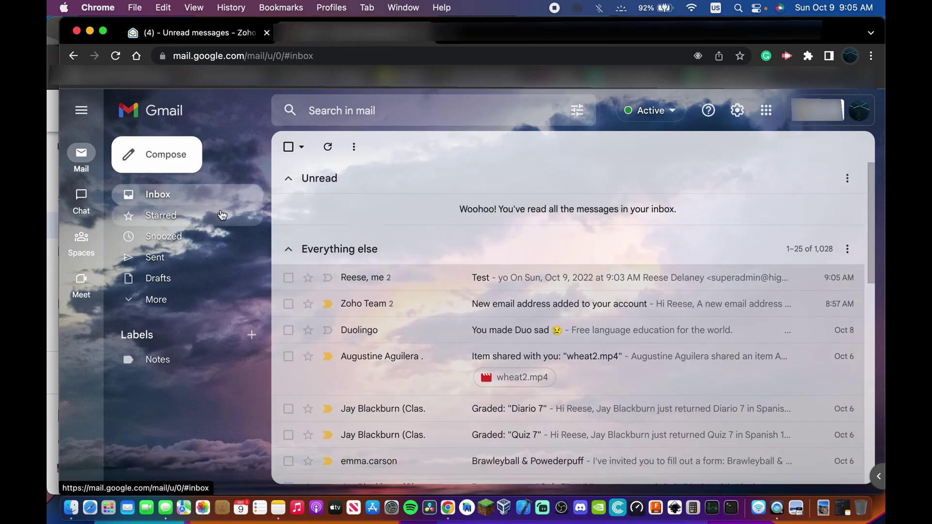
{"action": "left_click", "coordinate": [179, 34]}
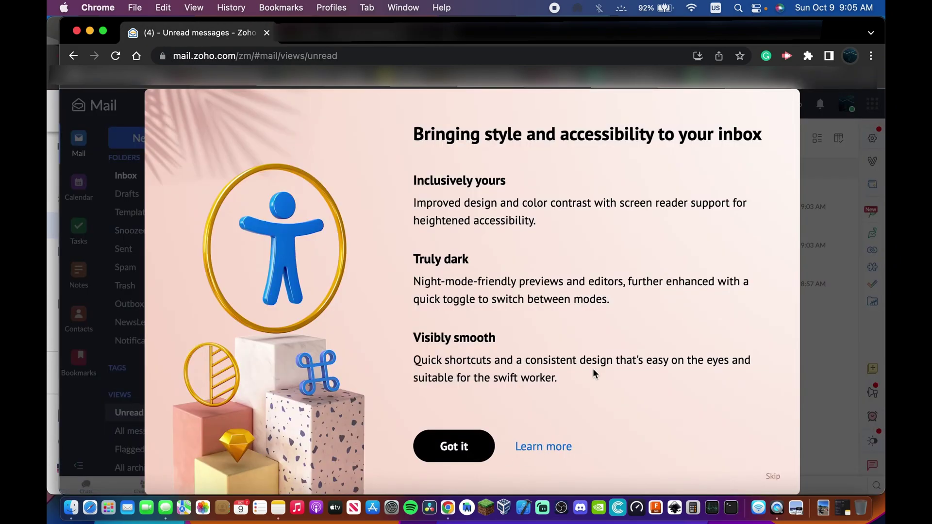
Dismiss the welcome notice, reload Zoho Mail, and open the 'yo' reply to Test
{"action": "key", "text": "Escape"}
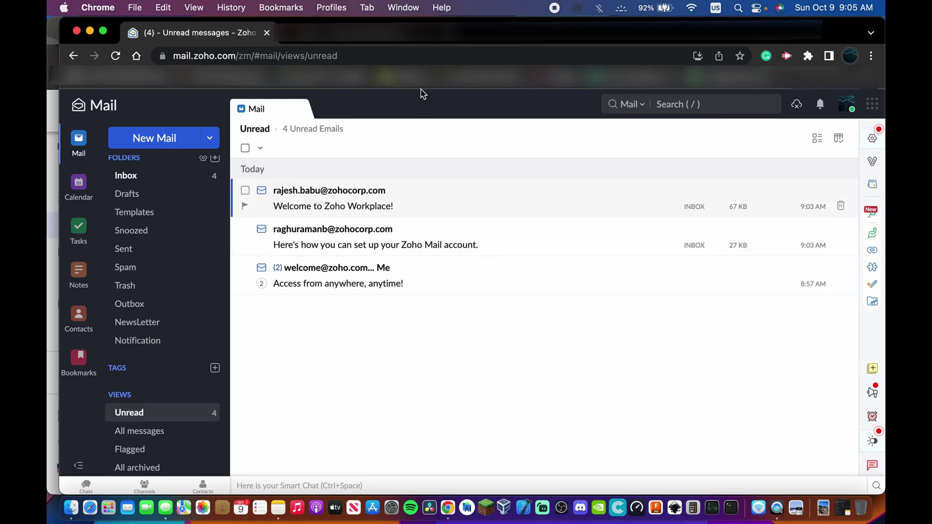
{"action": "left_click", "coordinate": [416, 50]}
{"action": "key", "text": "Return"}
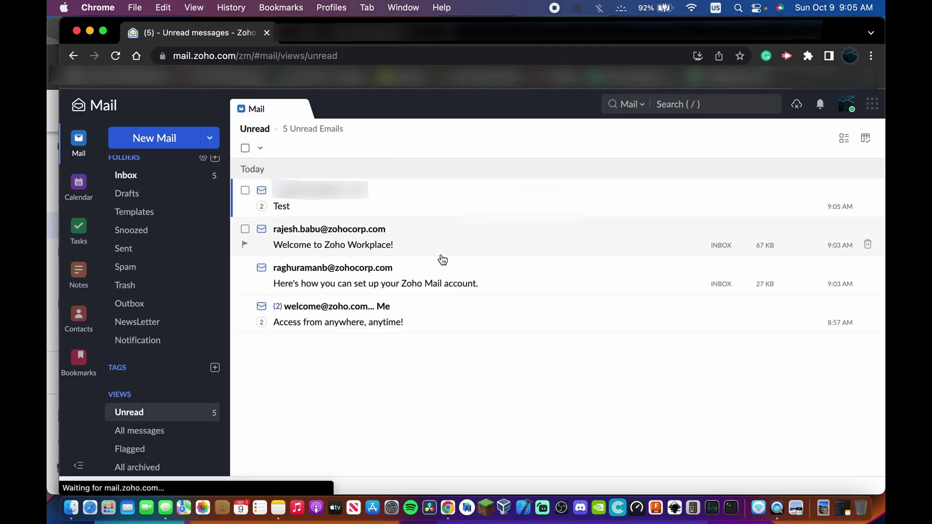
{"action": "left_click", "coordinate": [394, 207]}
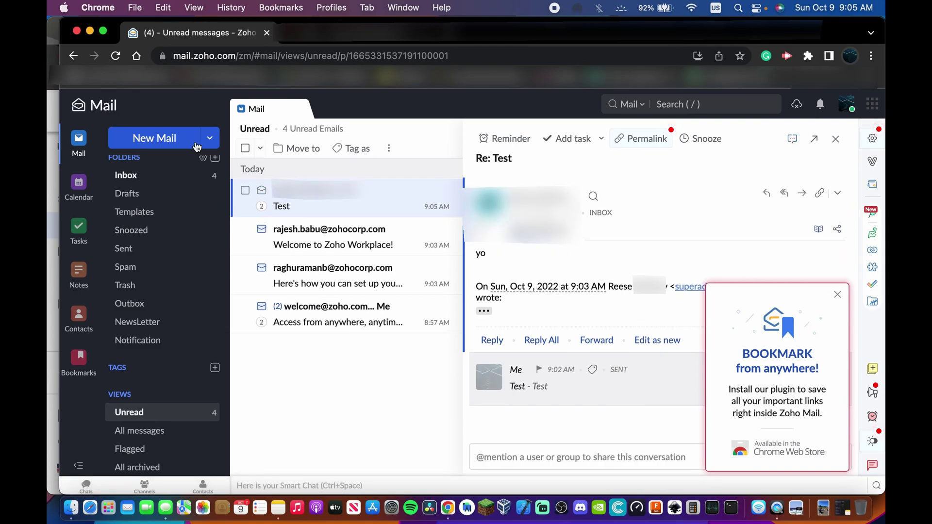
Send an email with subject and body 'test' to the contact's iCloud address
{"action": "left_click", "coordinate": [168, 142]}
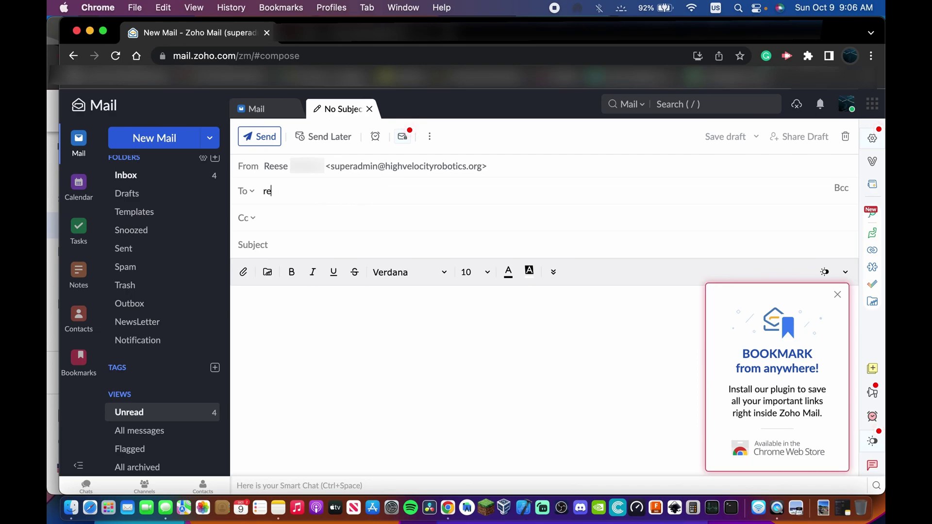
{"action": "left_click", "coordinate": [342, 218]}
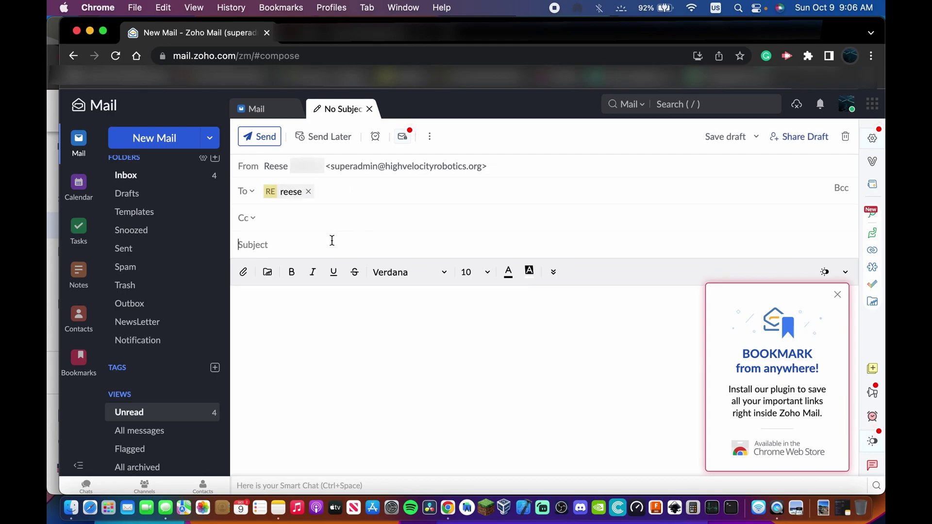
{"action": "type", "text": "test"}
{"action": "left_click", "coordinate": [327, 295]}
{"action": "type", "text": "te"}
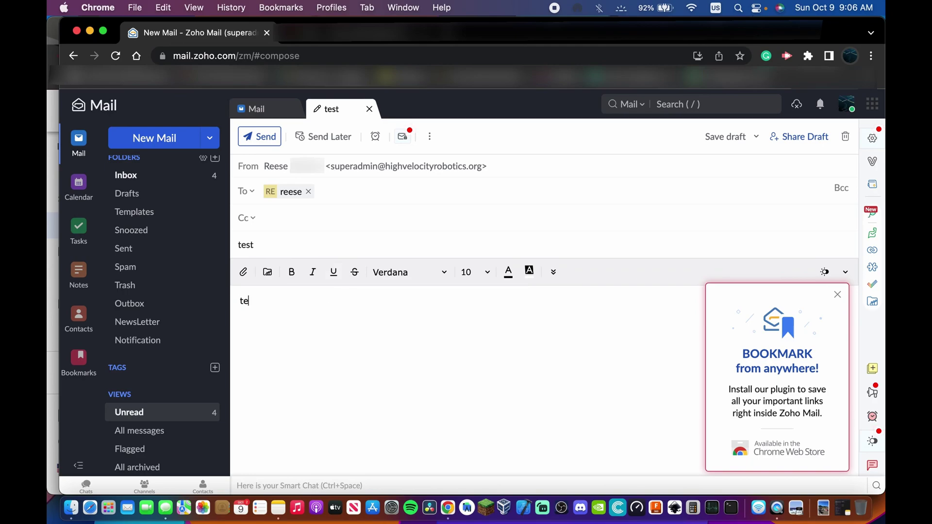
{"action": "type", "text": "st"}
{"action": "left_click", "coordinate": [838, 294]}
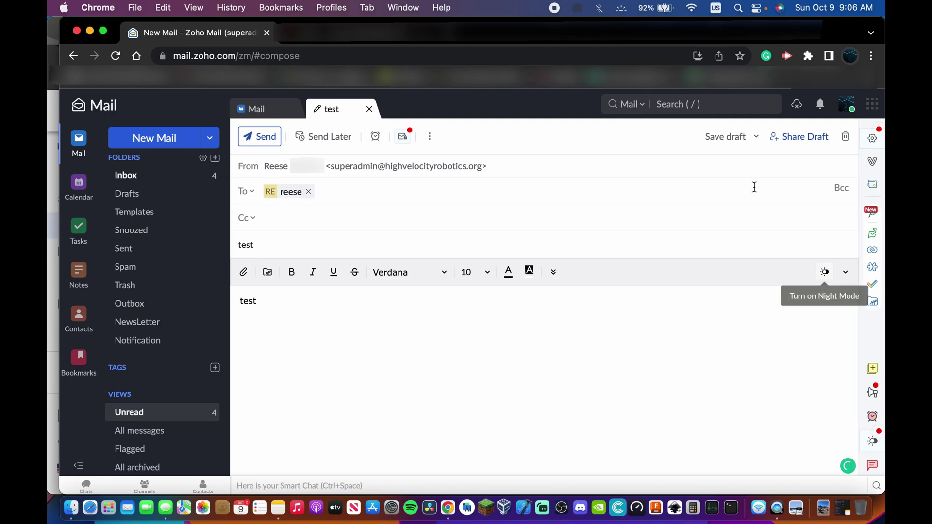
{"action": "left_click", "coordinate": [252, 143]}
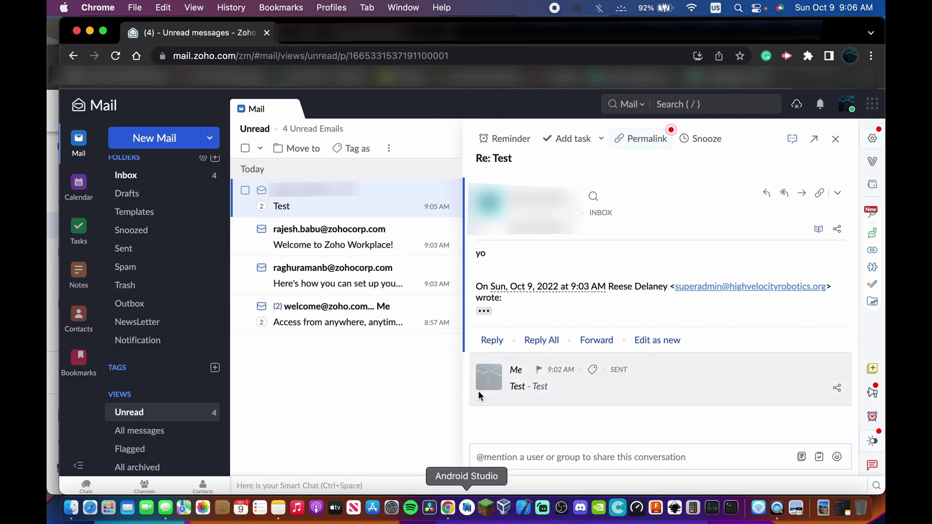
Open iCloud Mail in the other Chrome window to see the unread test email
{"action": "left_click", "coordinate": [48, 154]}
{"action": "left_click", "coordinate": [307, 80]}
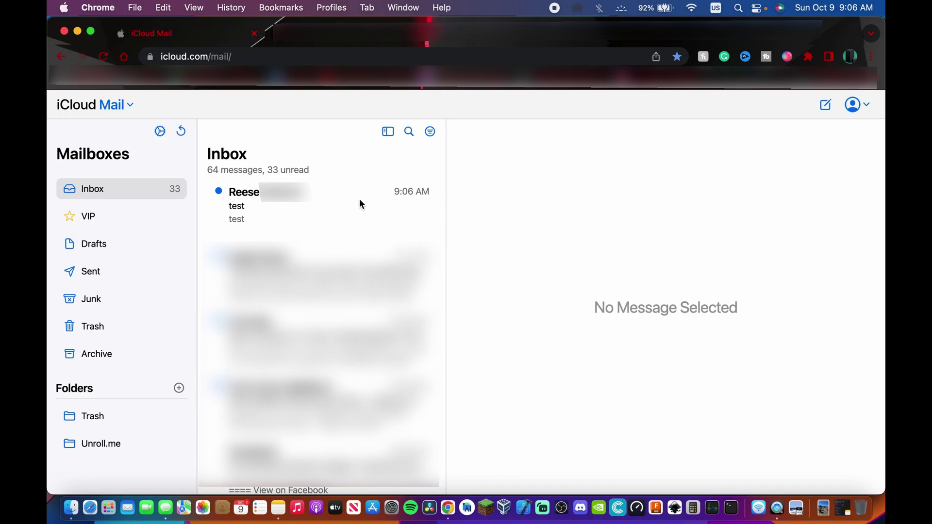
Open the test email in iCloud Mail and check the sender's details and contact card
{"action": "left_click", "coordinate": [331, 214]}
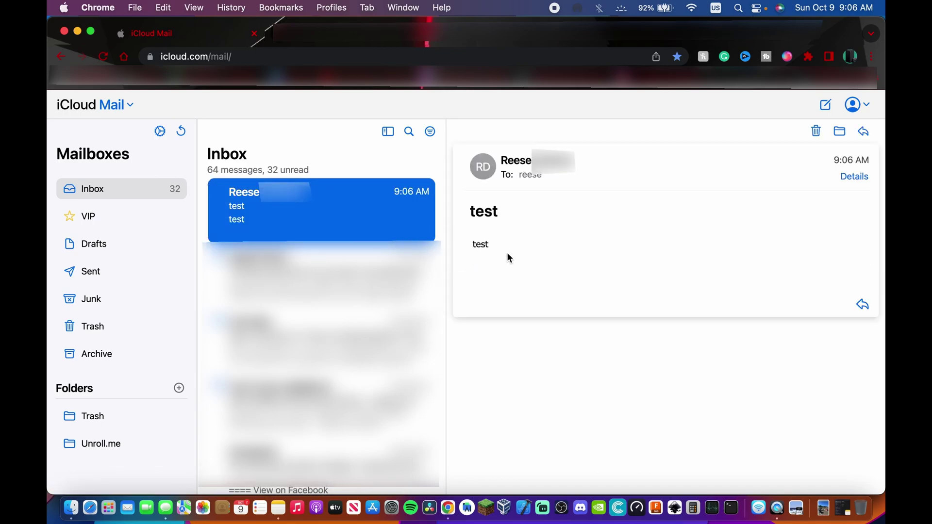
{"action": "left_click", "coordinate": [855, 177]}
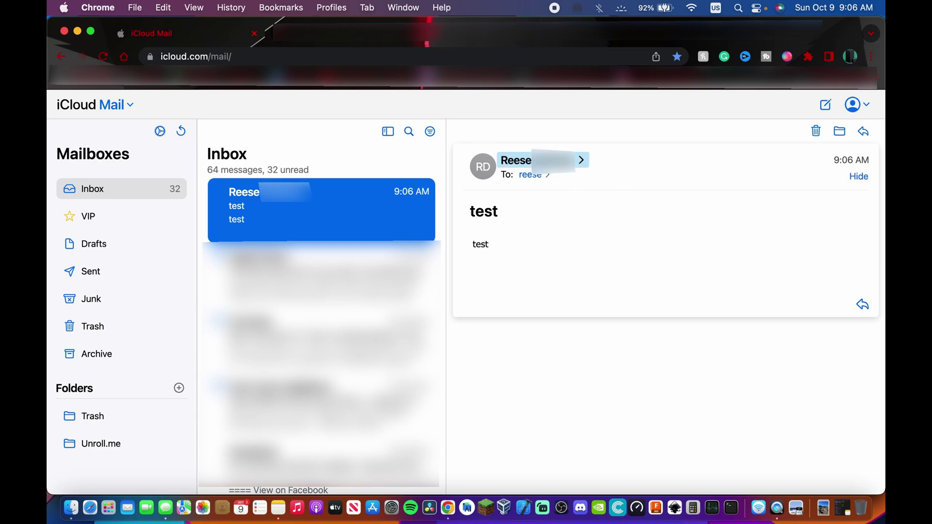
{"action": "left_click", "coordinate": [581, 166]}
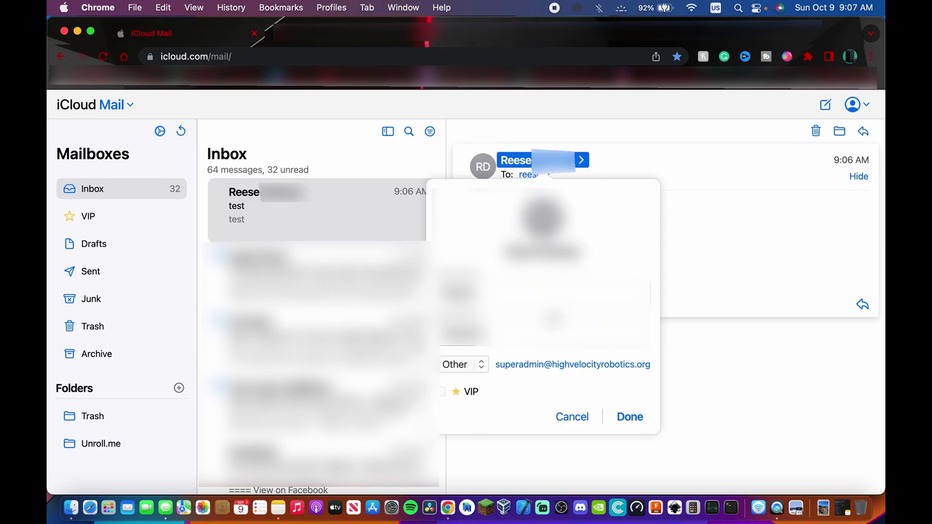
{"action": "left_click", "coordinate": [578, 416]}
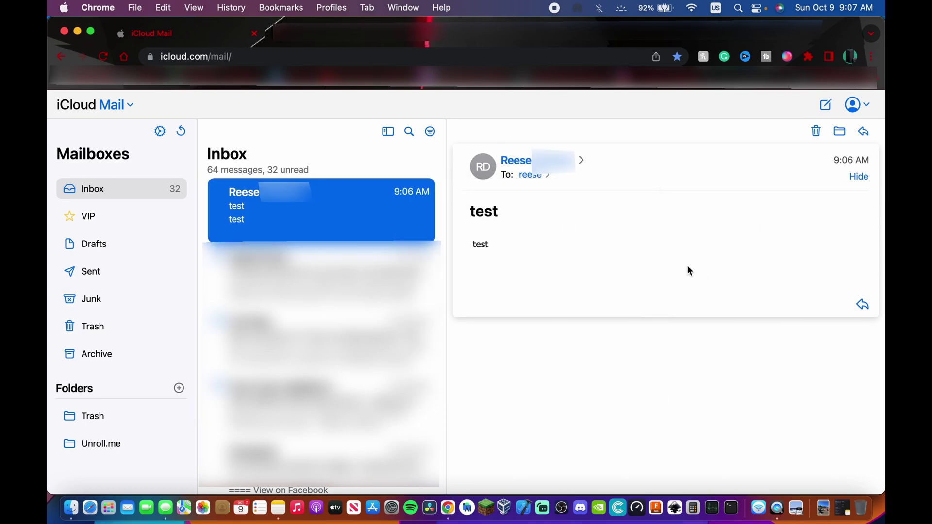
Reply to the test email from iCloud Mail with a short 'hello theer!' greeting
{"action": "left_click", "coordinate": [863, 305]}
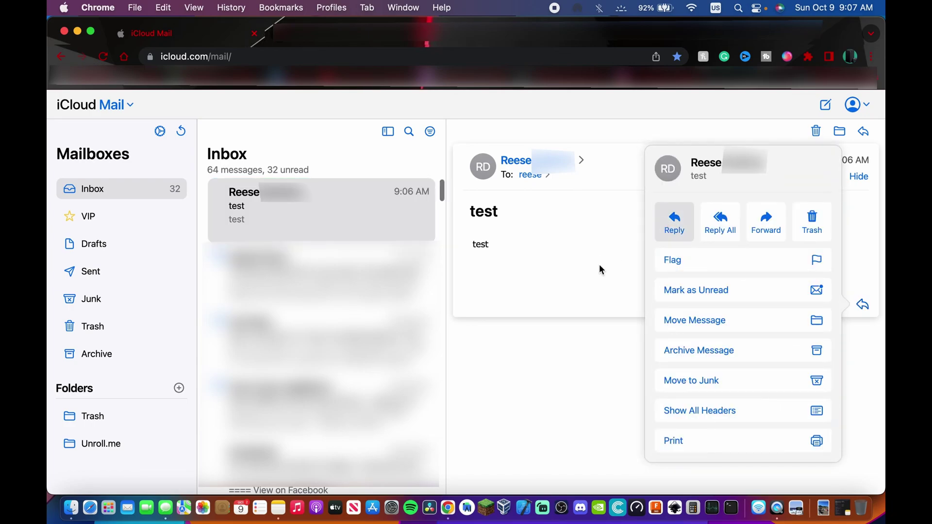
{"action": "key", "text": "Return"}
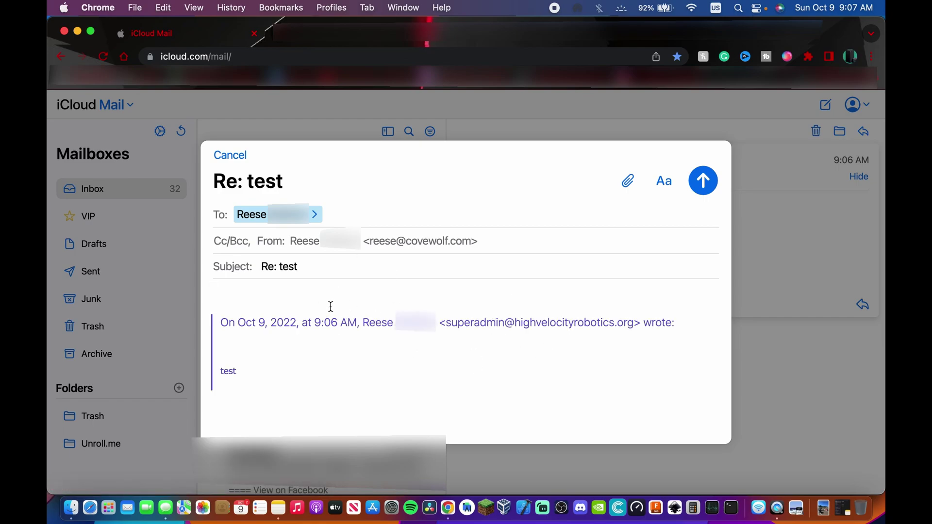
{"action": "type", "text": "h"}
{"action": "type", "text": "i"}
{"action": "left_click", "coordinate": [703, 180]}
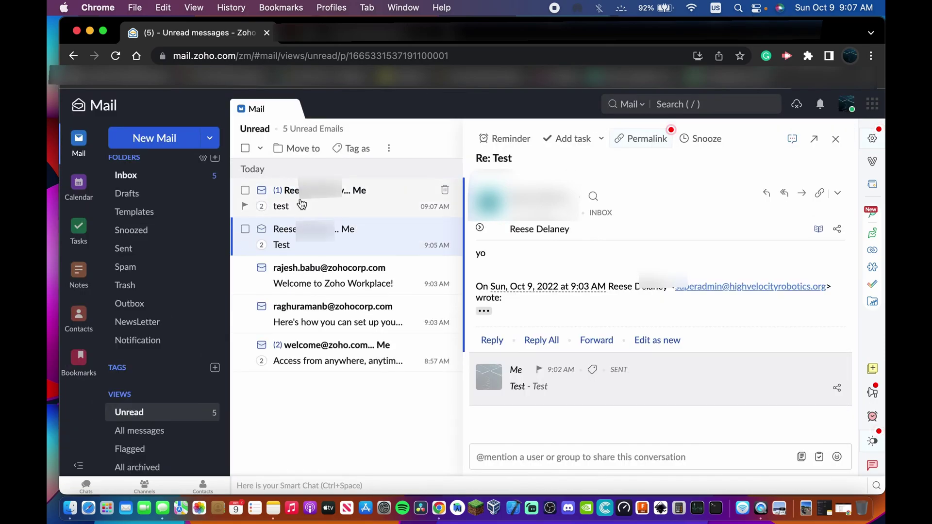
Open the iCloud 'Re: test' reply, reload, and view 'hello theer!' in its own tab
{"action": "left_click", "coordinate": [301, 206]}
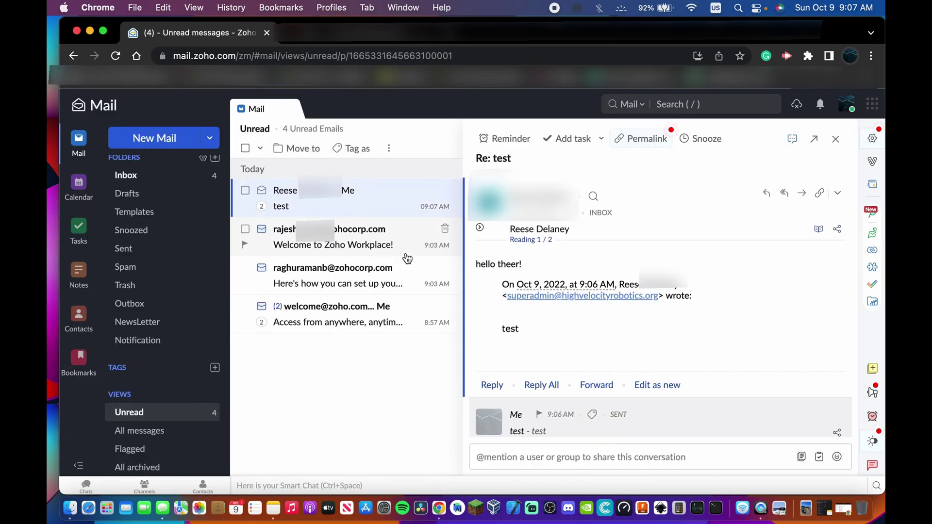
{"action": "scroll", "coordinate": [608, 336], "scroll_direction": "down", "scroll_amount": 1}
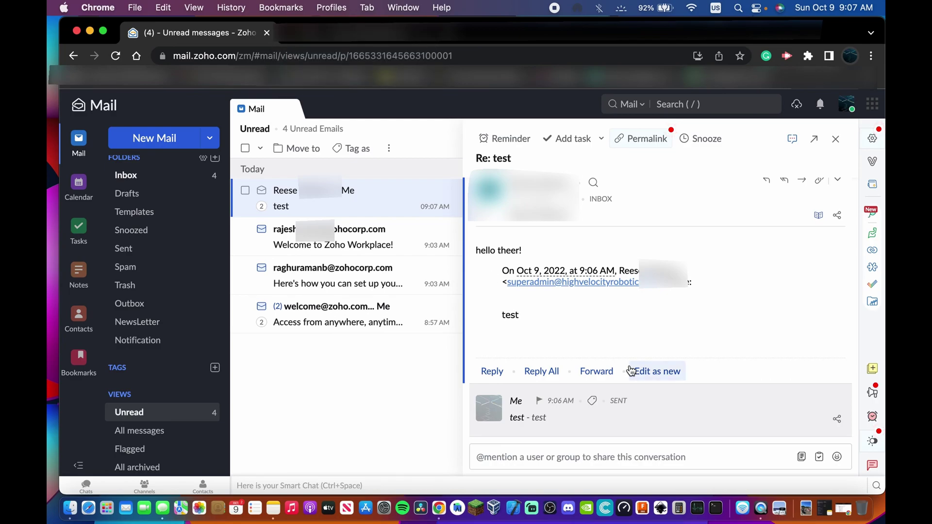
{"action": "left_click_drag", "start_coordinate": [548, 315], "coordinate": [468, 335]}
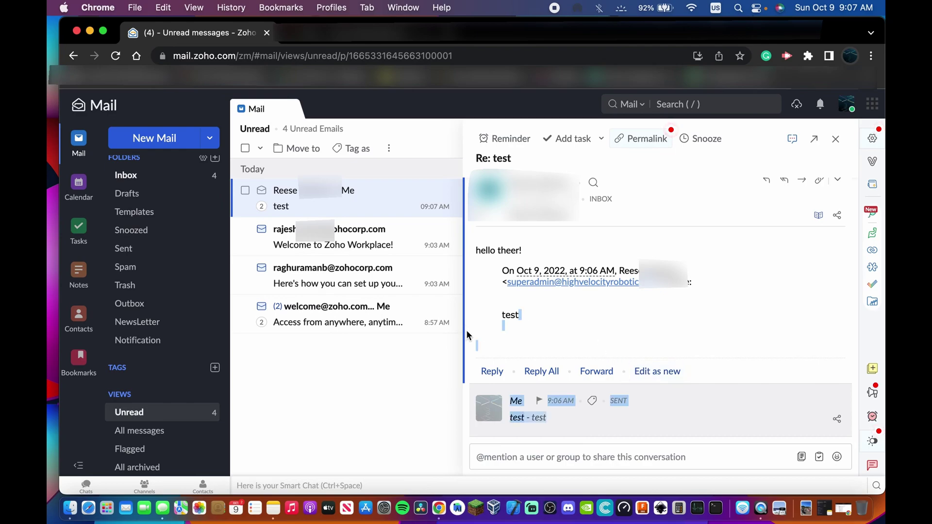
{"action": "left_click", "coordinate": [507, 327]}
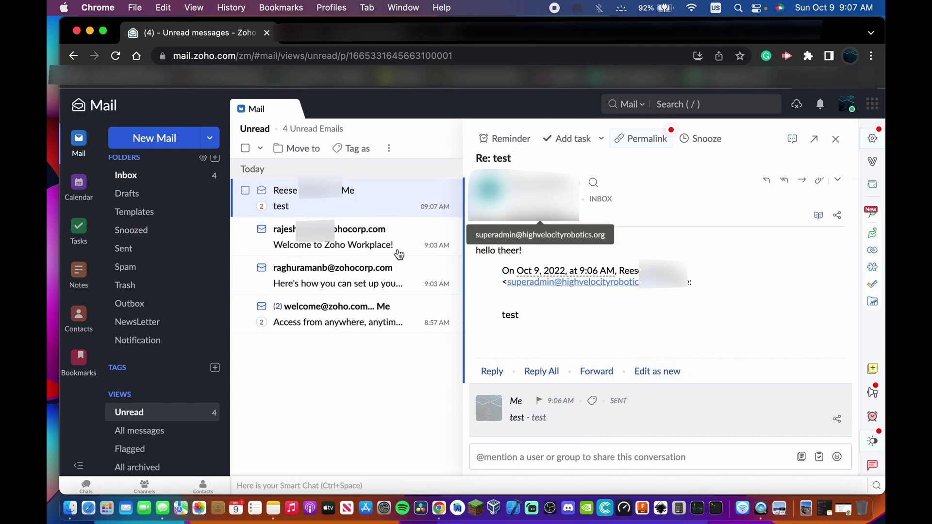
{"action": "key", "text": "super+r"}
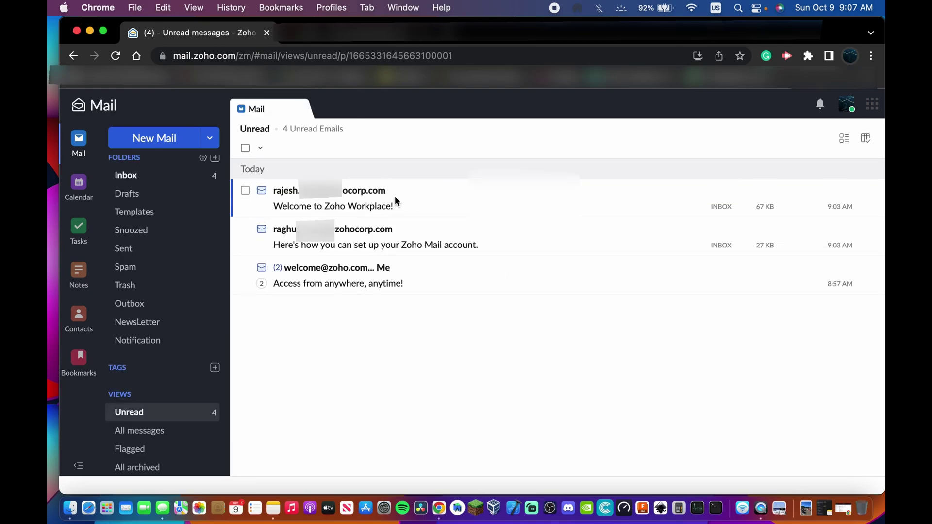
{"action": "double_click", "coordinate": [329, 284]}
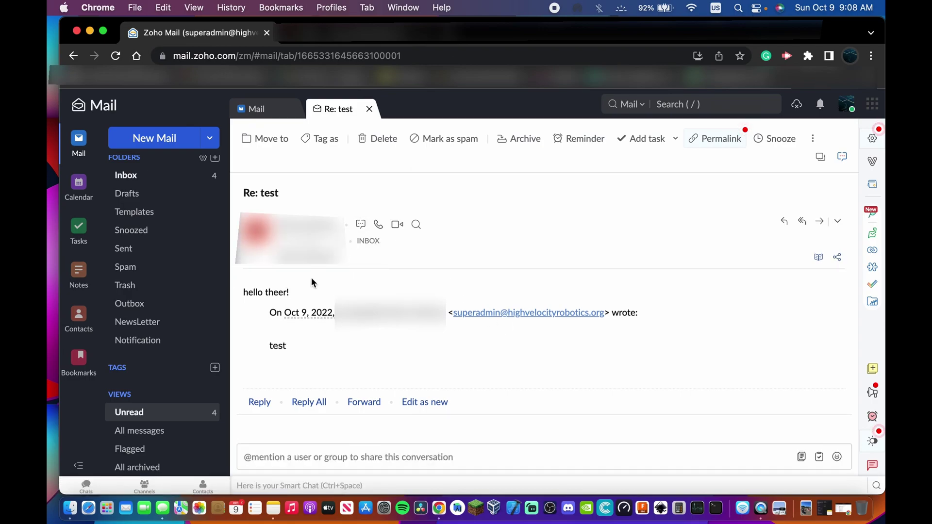
{"action": "left_click_drag", "start_coordinate": [302, 297], "coordinate": [243, 296]}
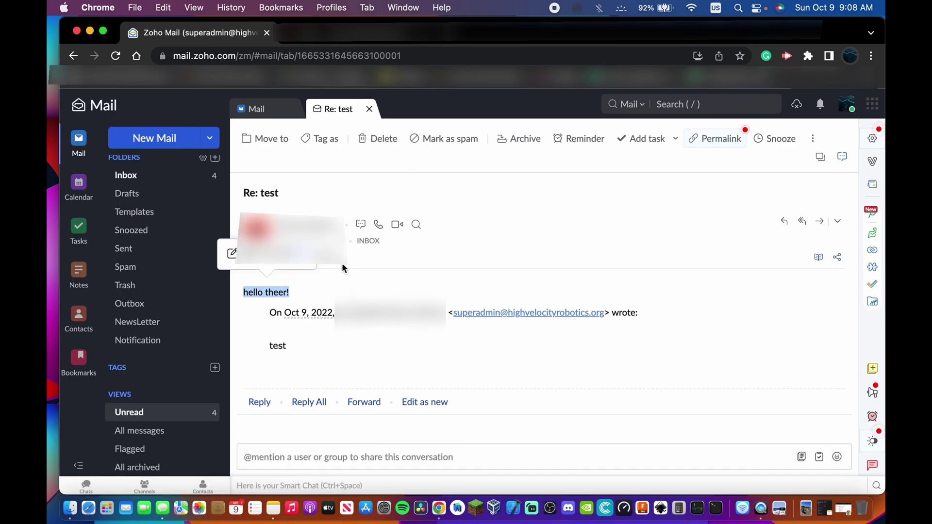
{"action": "left_click", "coordinate": [347, 290]}
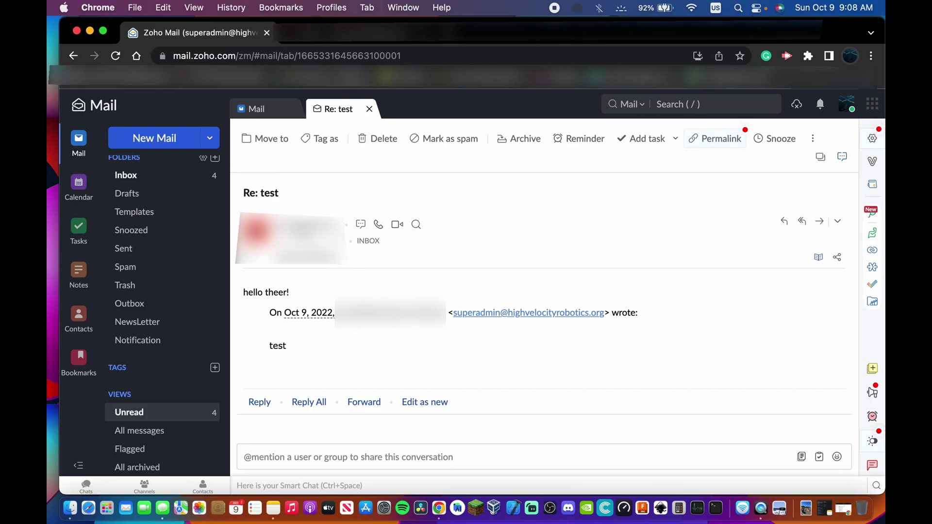